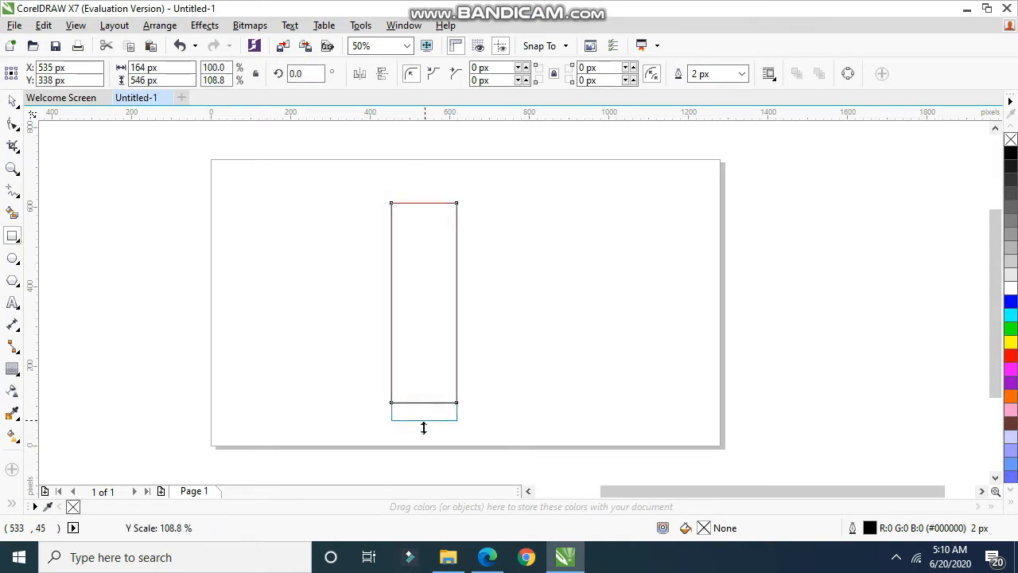
# - Round the tall rectangle's corners to 82 px and rotate the resulting bar to 45 degrees
pyautogui.click(13, 124)
pyautogui.moveTo(458, 205); pyautogui.dragTo(470, 302)
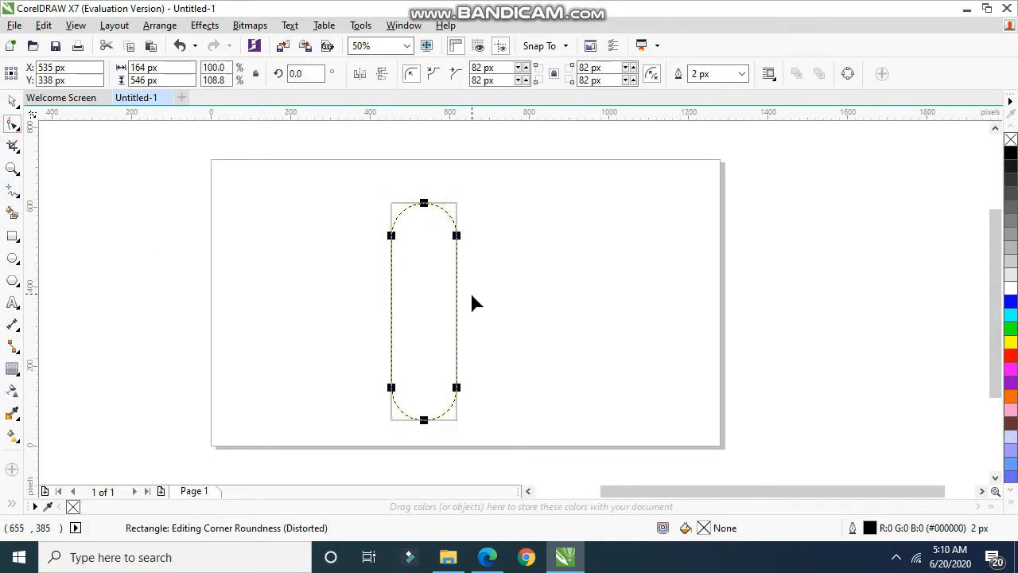
pyautogui.click(13, 101)
pyautogui.click(427, 405)
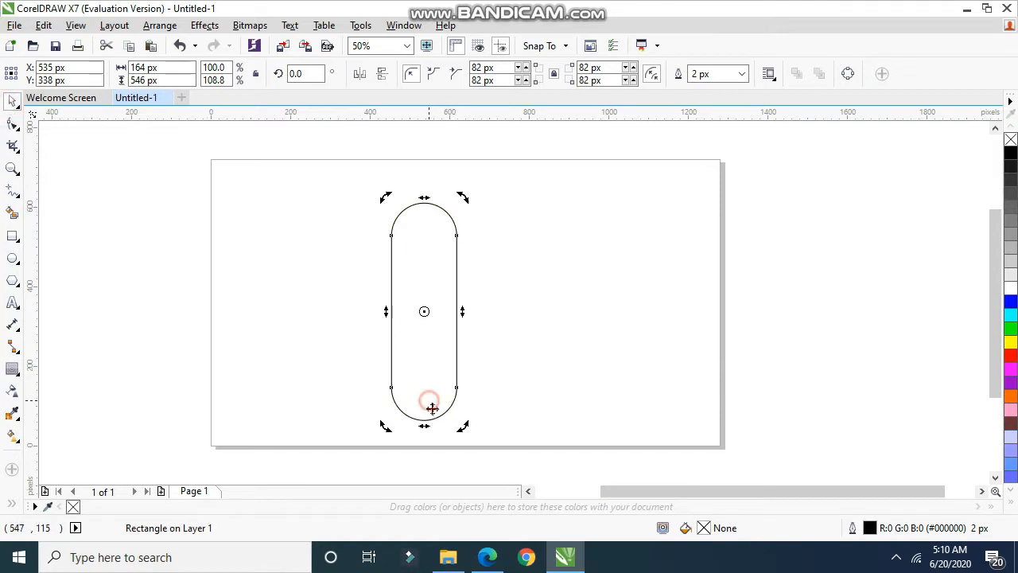
pyautogui.moveTo(464, 422); pyautogui.dragTo(537, 368)
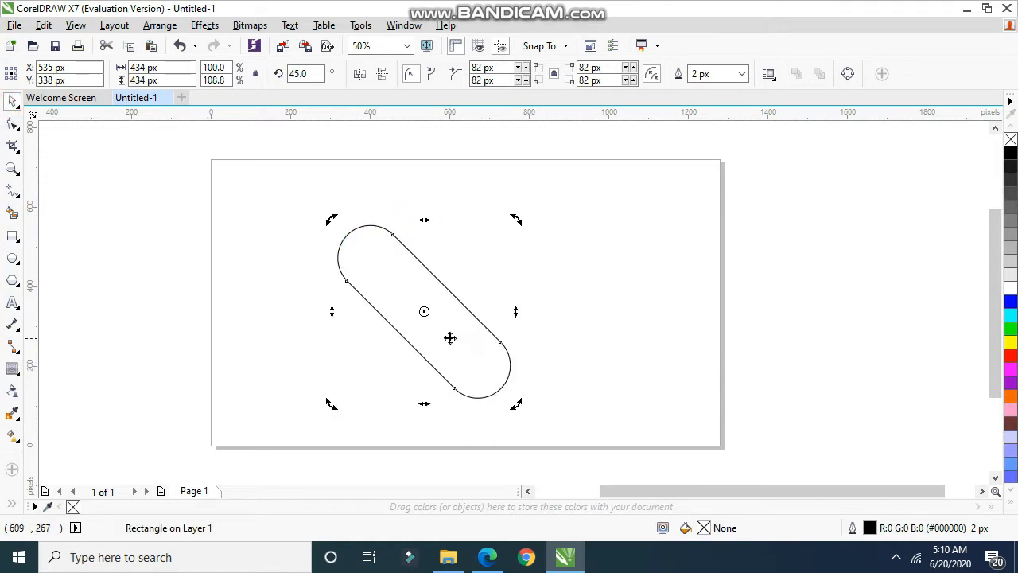
# - Paste a copy of the rounded bar in place and mirror it horizontally to form an X
pyautogui.click(447, 344)
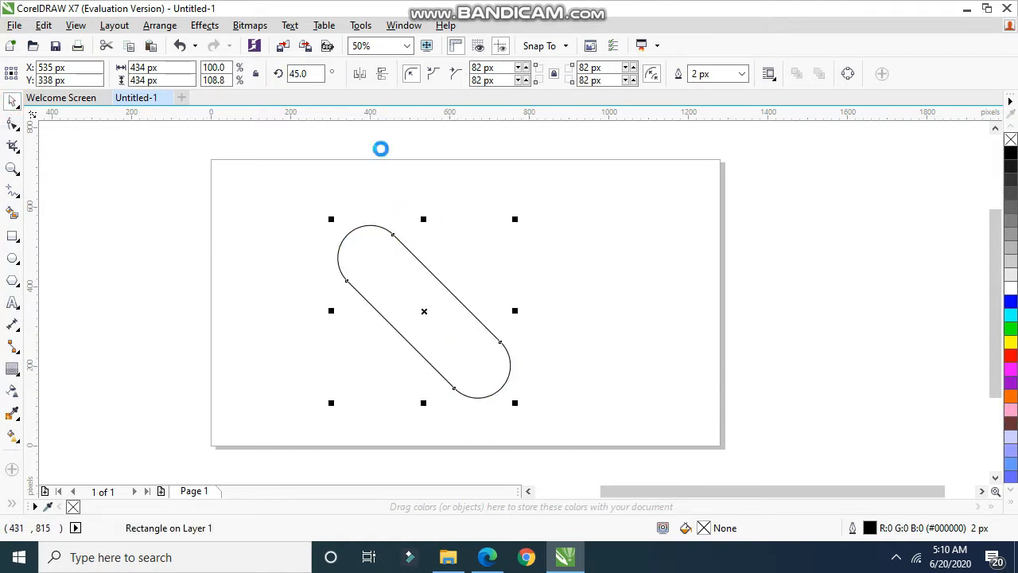
pyautogui.hotkey('ctrl', 'v')
pyautogui.click(361, 77)
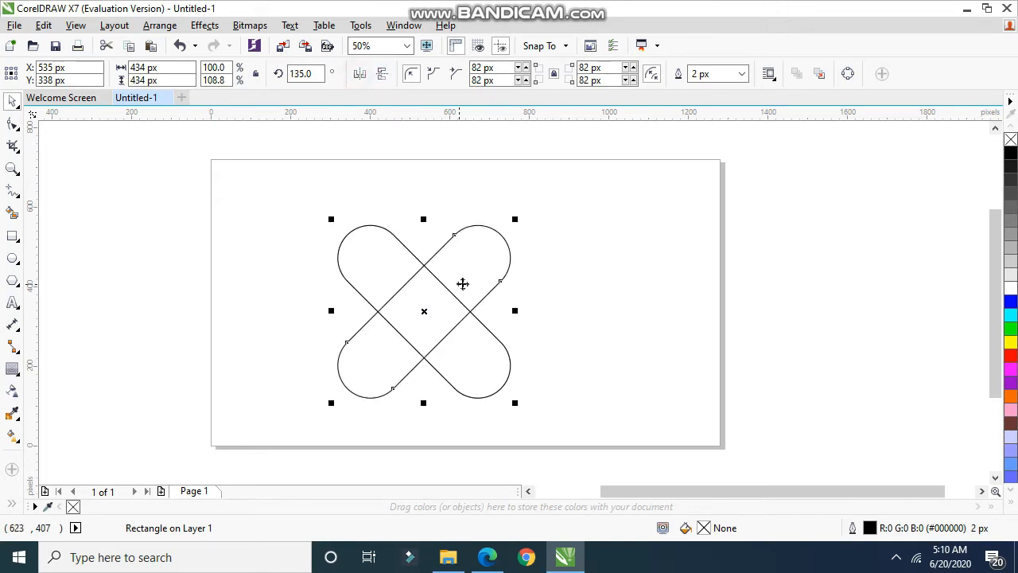
pyautogui.click(565, 279)
pyautogui.scroll(-1, 560, 284)
pyautogui.scroll(1, 491, 288)
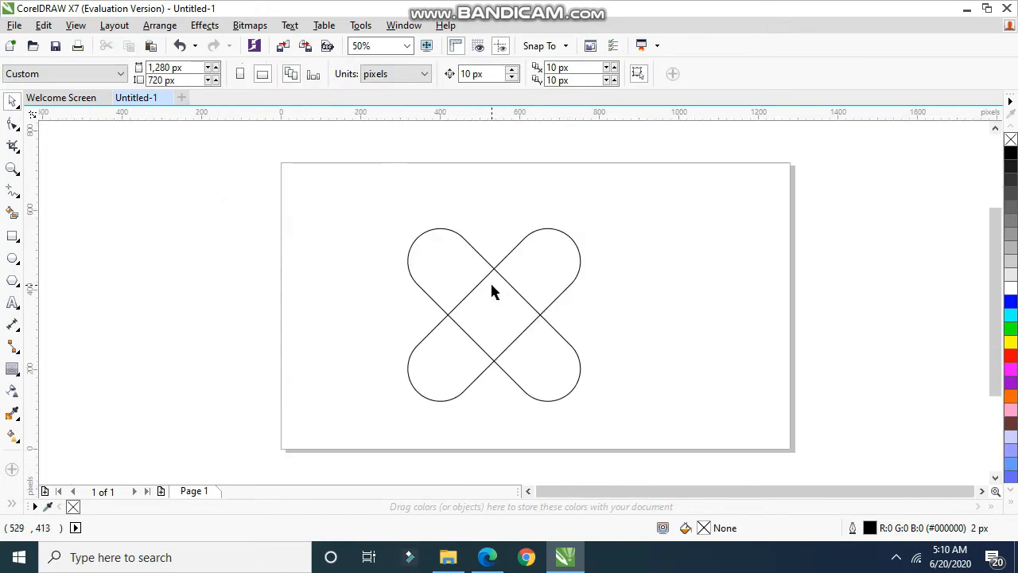
pyautogui.scroll(-1, 492, 285)
pyautogui.scroll(1, 531, 276)
pyautogui.click(466, 320)
pyautogui.click(497, 363)
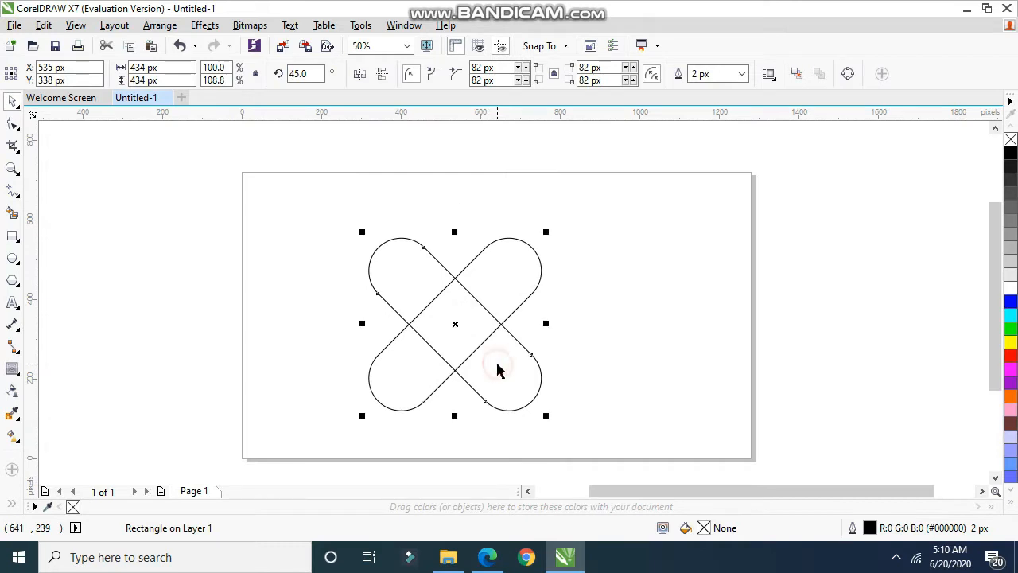
pyautogui.click(596, 279)
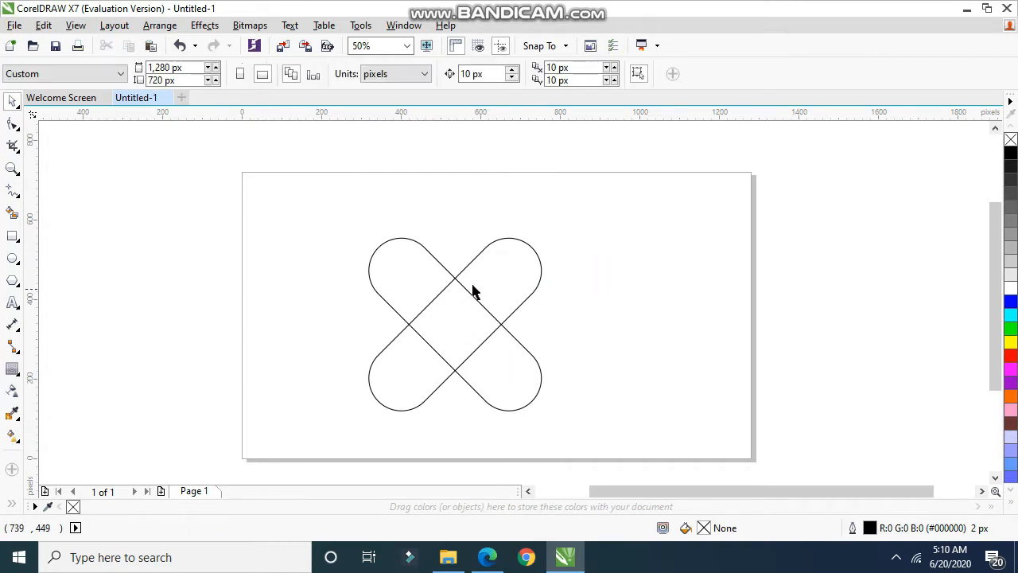
pyautogui.scroll(-1, 473, 292)
pyautogui.scroll(2, 461, 288)
pyautogui.scroll(-1, 450, 297)
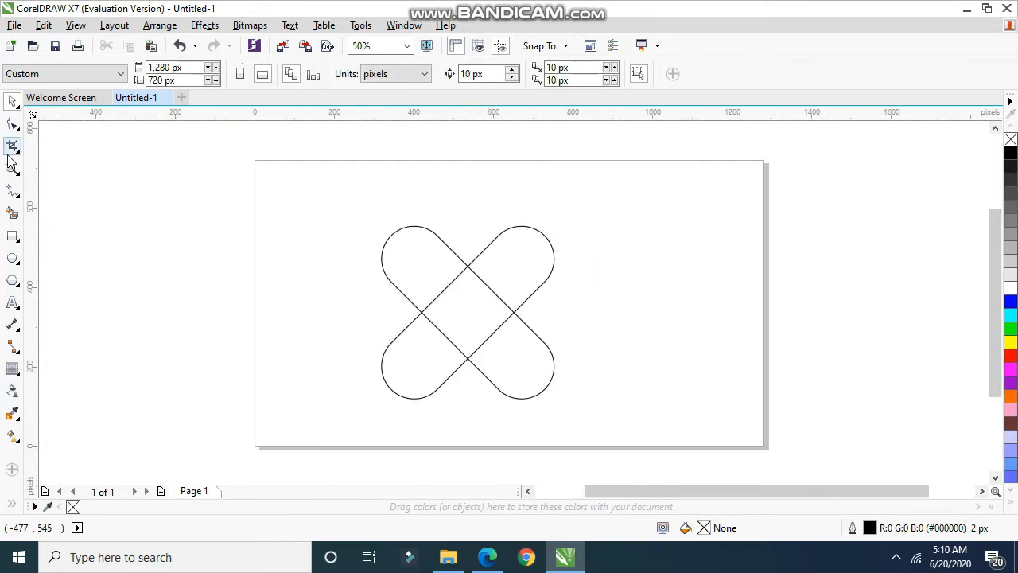
# - Draw a Bézier curve from the upper-right lobe's upper node to the right-hand crossing of the two bars
pyautogui.click(12, 198)
pyautogui.click(75, 225)
pyautogui.scroll(1, 445, 380)
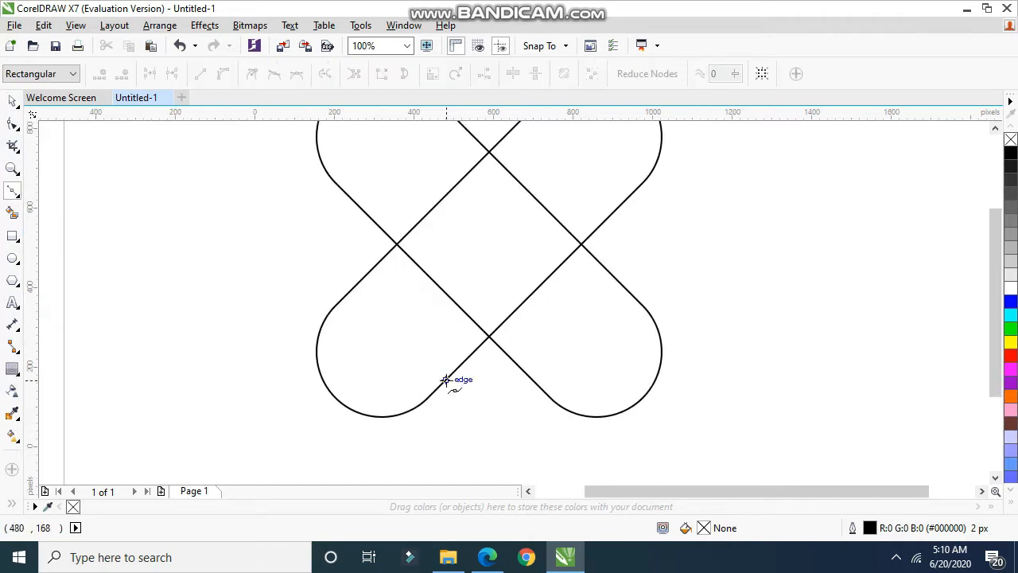
pyautogui.scroll(-1, 531, 267)
pyautogui.scroll(-1, 408, 265)
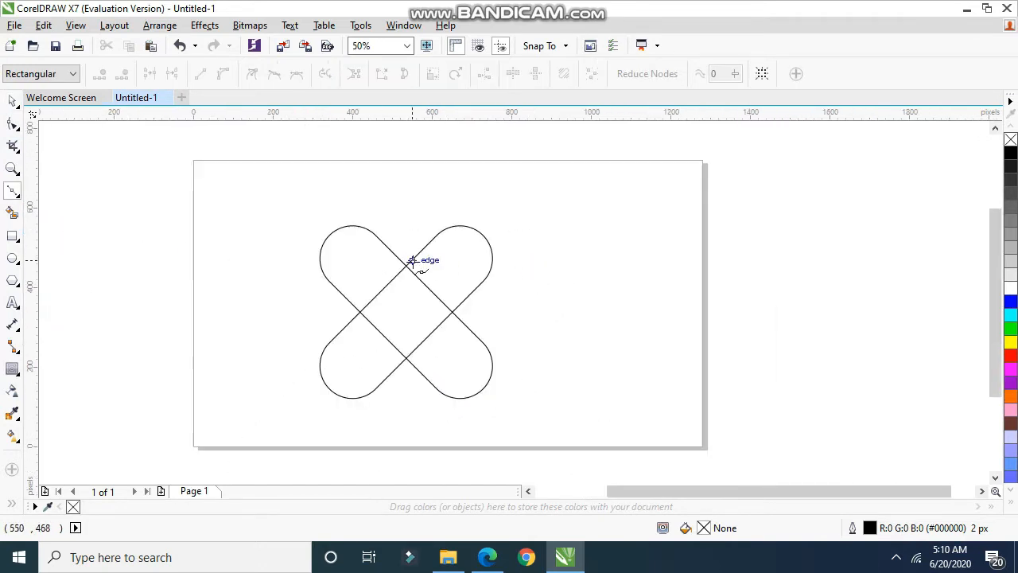
pyautogui.click(436, 234)
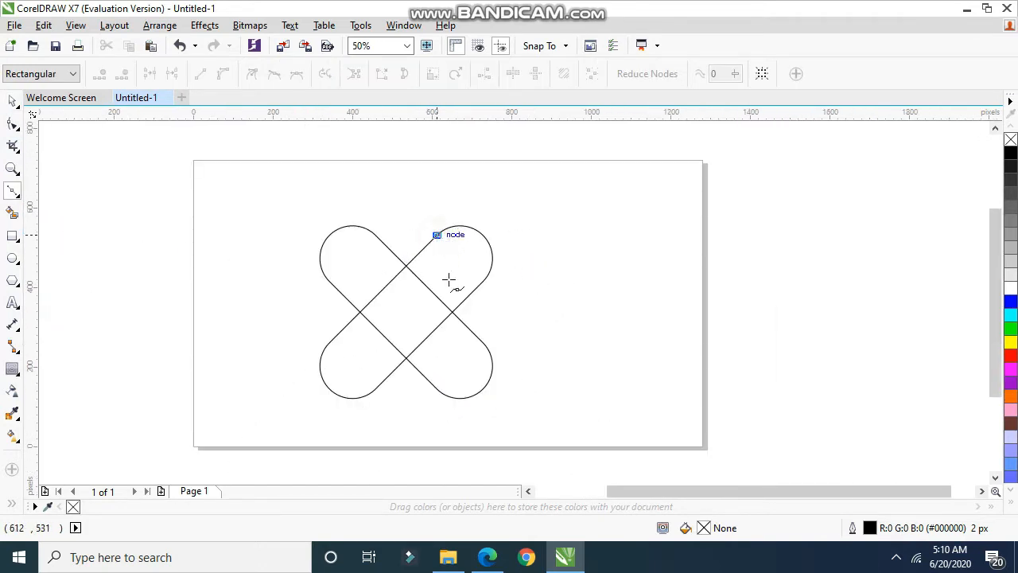
pyautogui.scroll(1, 451, 309)
pyautogui.moveTo(443, 311); pyautogui.dragTo(536, 404)
pyautogui.scroll(-1, 536, 404)
pyautogui.scroll(1, 470, 386)
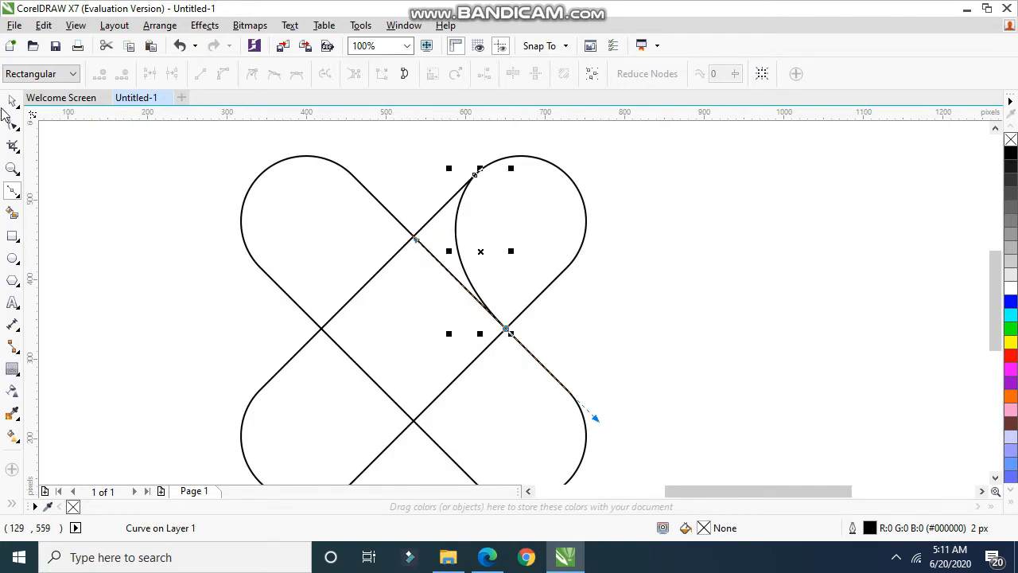
pyautogui.doubleClick(12, 101)
pyautogui.click(12, 191)
pyautogui.click(408, 240)
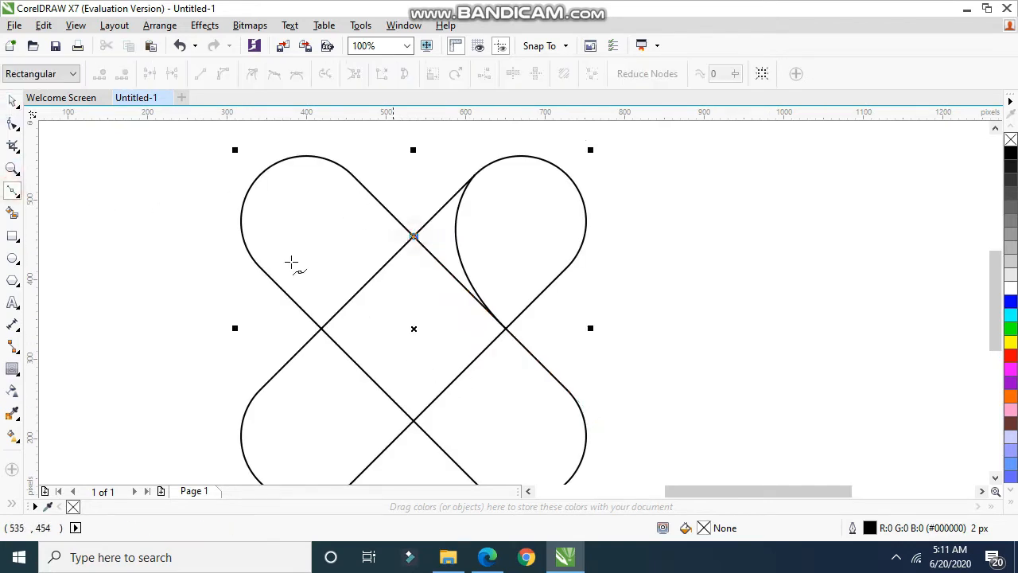
pyautogui.moveTo(267, 274); pyautogui.dragTo(230, 196)
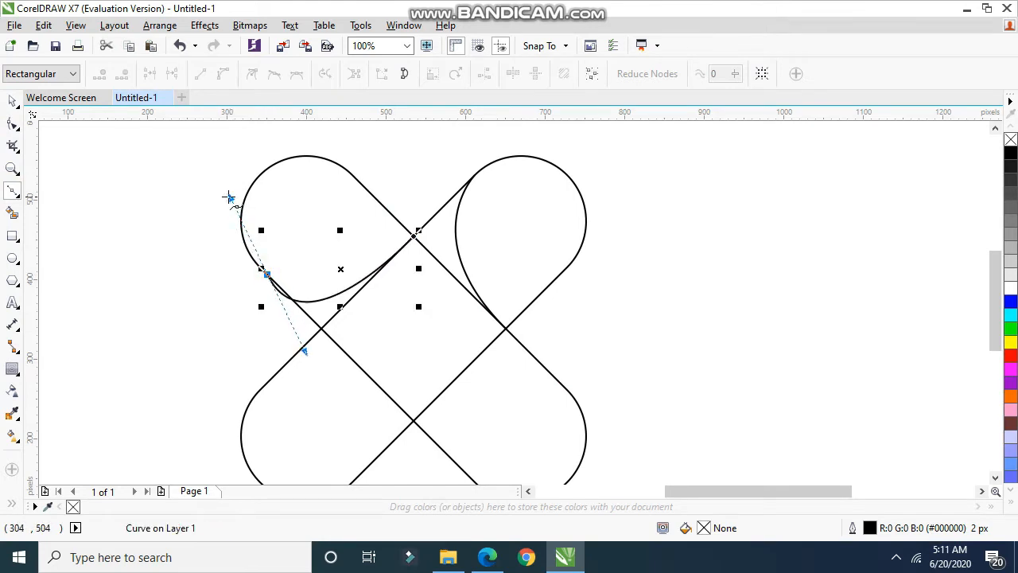
pyautogui.hotkey('ctrl', 'z')
# - Draw a Bézier curve from the top crossing of the bars to the upper-left lobe's lower node
pyautogui.click(413, 236)
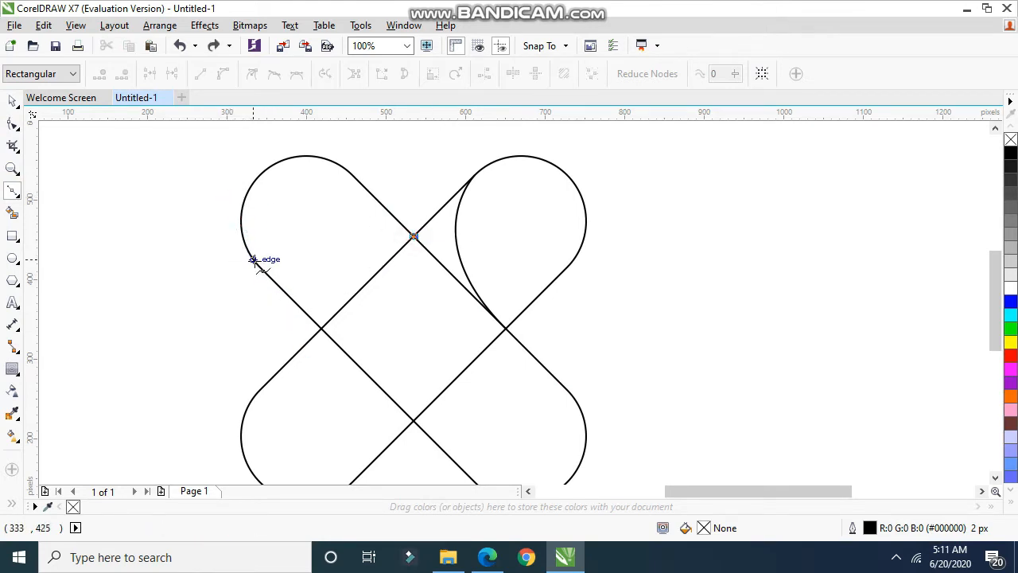
pyautogui.moveTo(253, 260); pyautogui.dragTo(182, 191)
pyautogui.scroll(-2, 182, 191)
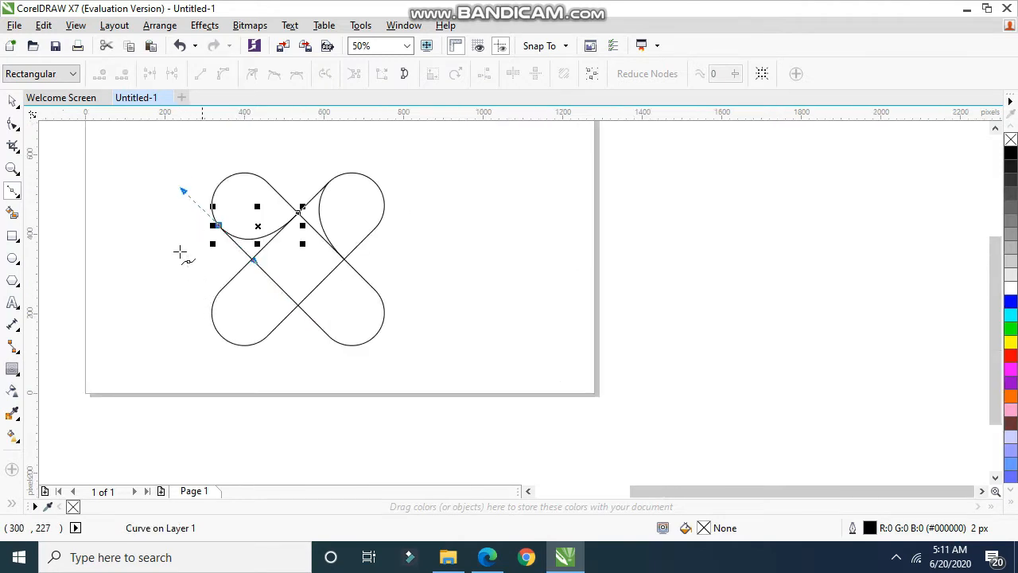
pyautogui.click(13, 102)
# - Draw a Bézier curve from the bottom crossing to the lower-left lobe's upper node, without any extra straight segment
pyautogui.click(13, 191)
pyautogui.scroll(2, 236, 296)
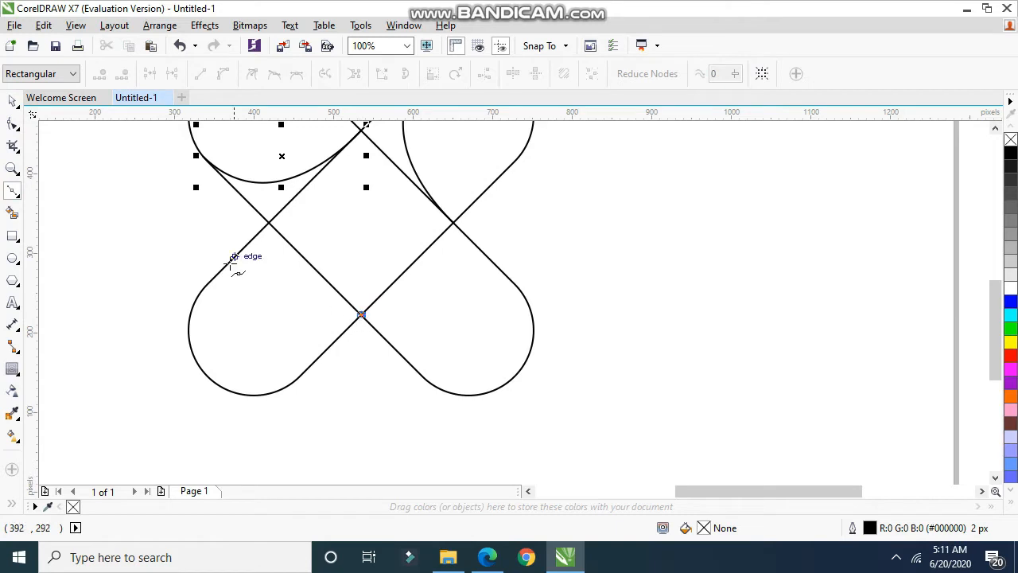
pyautogui.moveTo(210, 278); pyautogui.dragTo(153, 340)
pyautogui.click(152, 339)
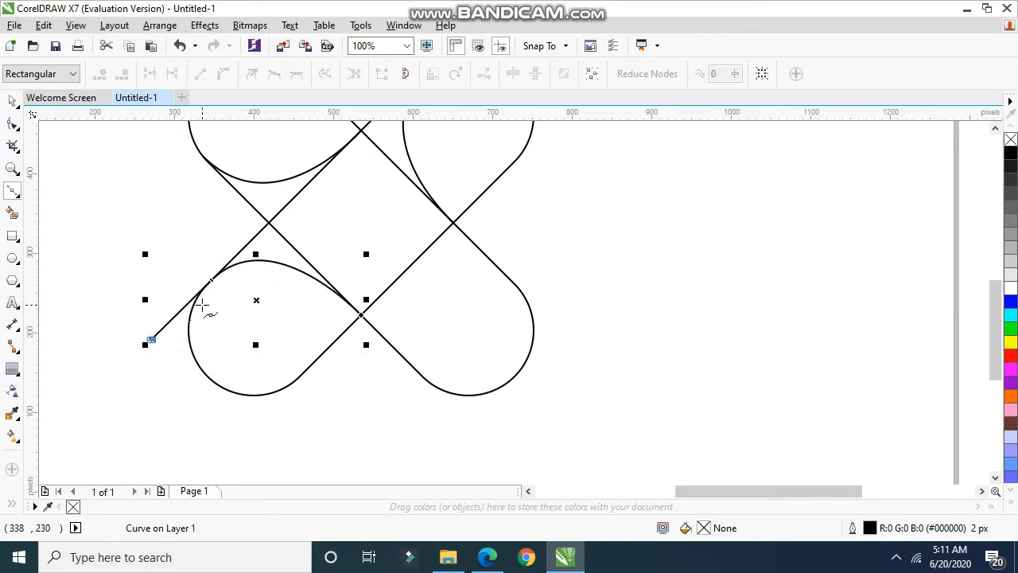
pyautogui.click(12, 102)
pyautogui.hotkey('ctrl', 'z')
pyautogui.scroll(-1, 148, 251)
pyautogui.click(245, 378)
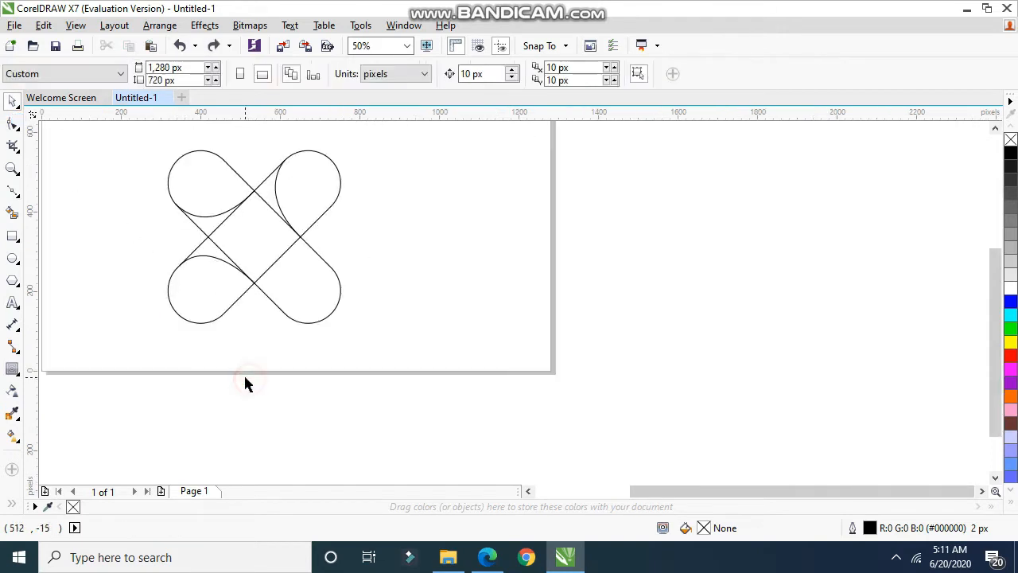
# - Smart-fill the lower-right lobe with the slate-blue colour and a 2 px outline
pyautogui.scroll(-1, 244, 373)
pyautogui.scroll(1, 181, 315)
pyautogui.click(13, 215)
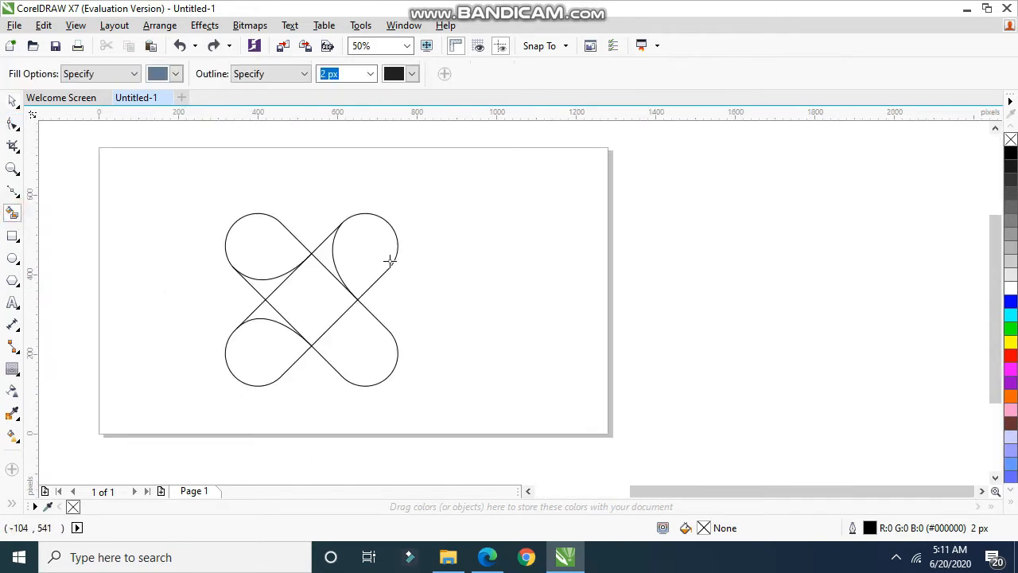
pyautogui.click(321, 297)
pyautogui.hotkey('ctrl', 'z')
pyautogui.click(352, 347)
pyautogui.click(323, 312)
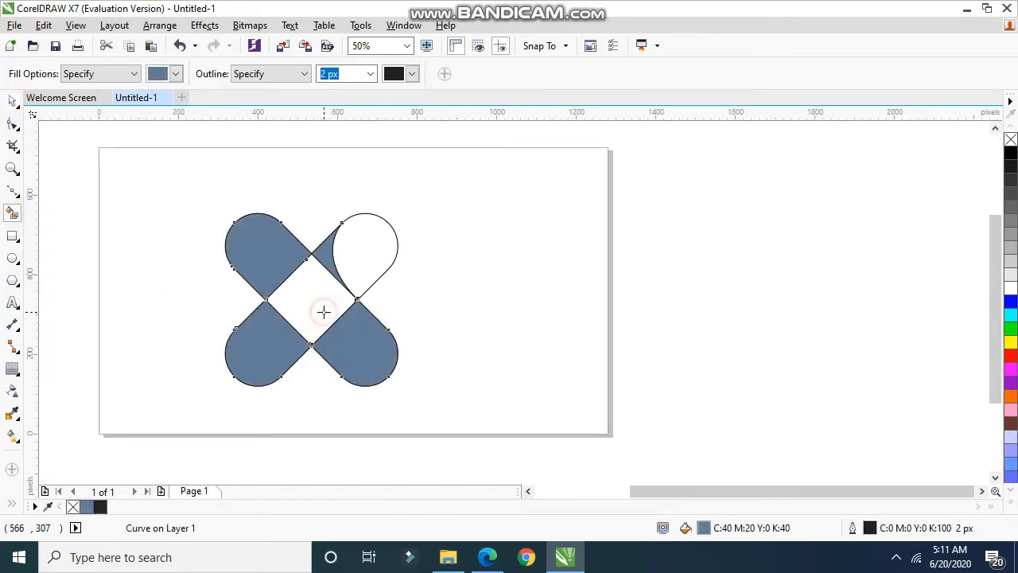
pyautogui.hotkey('ctrl', 'z')
# - Examine the crossed bars and the curves on the left lobes by selecting them one after another
pyautogui.click(12, 102)
pyautogui.click(312, 291)
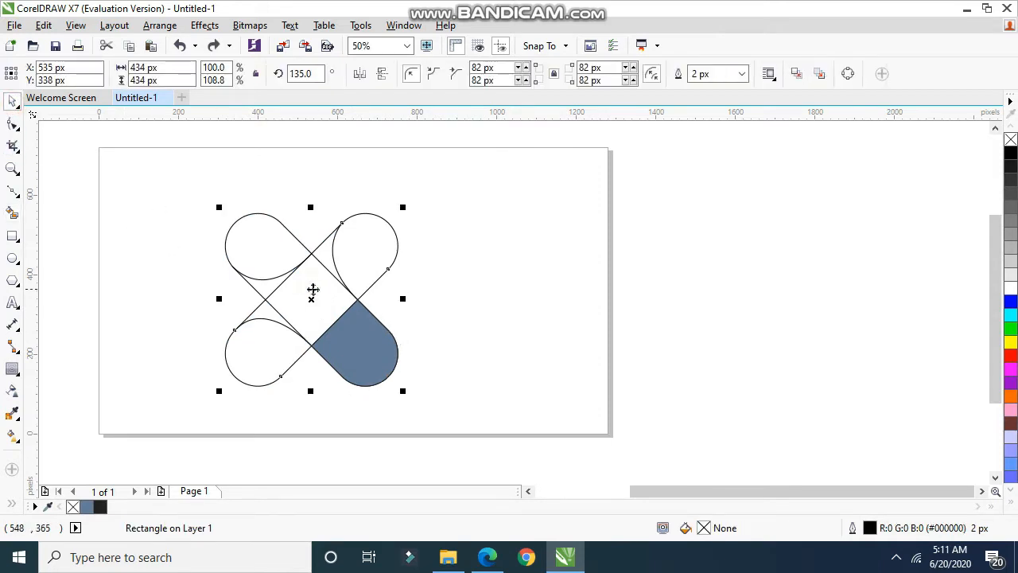
pyautogui.click(272, 276)
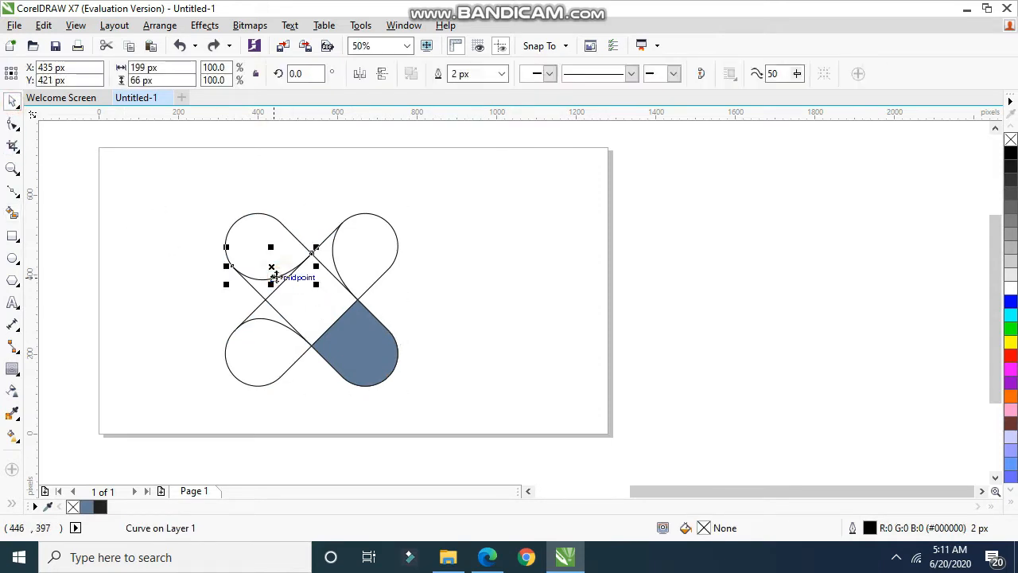
pyautogui.click(271, 325)
pyautogui.click(302, 289)
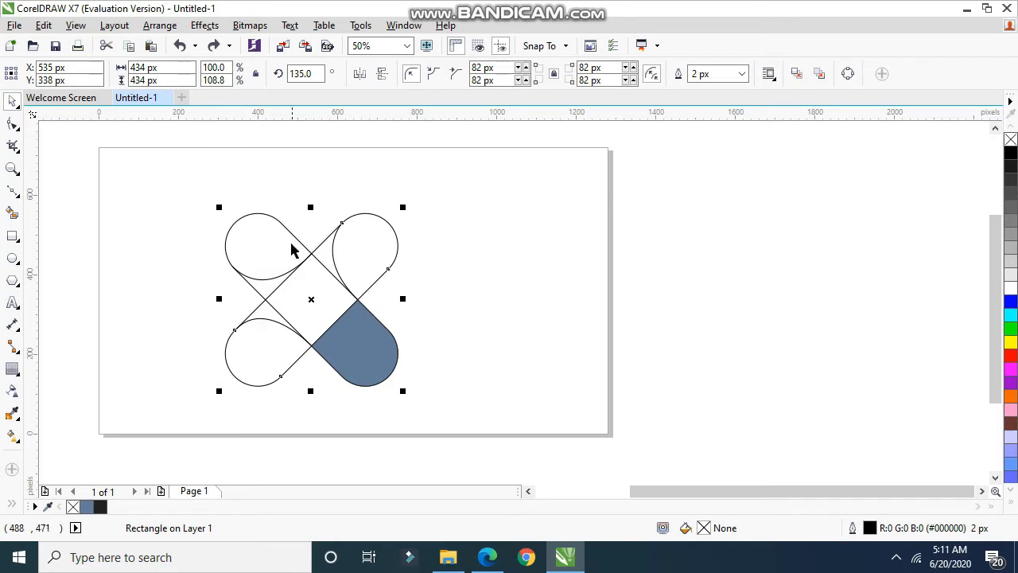
pyautogui.click(271, 283)
pyautogui.click(296, 238)
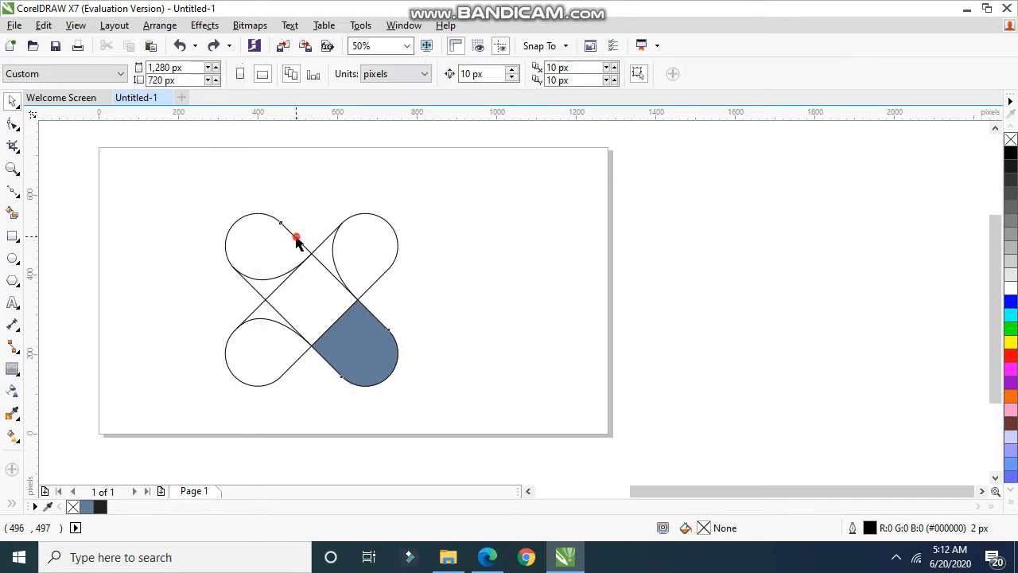
pyautogui.click(310, 262)
pyautogui.click(472, 281)
pyautogui.click(12, 213)
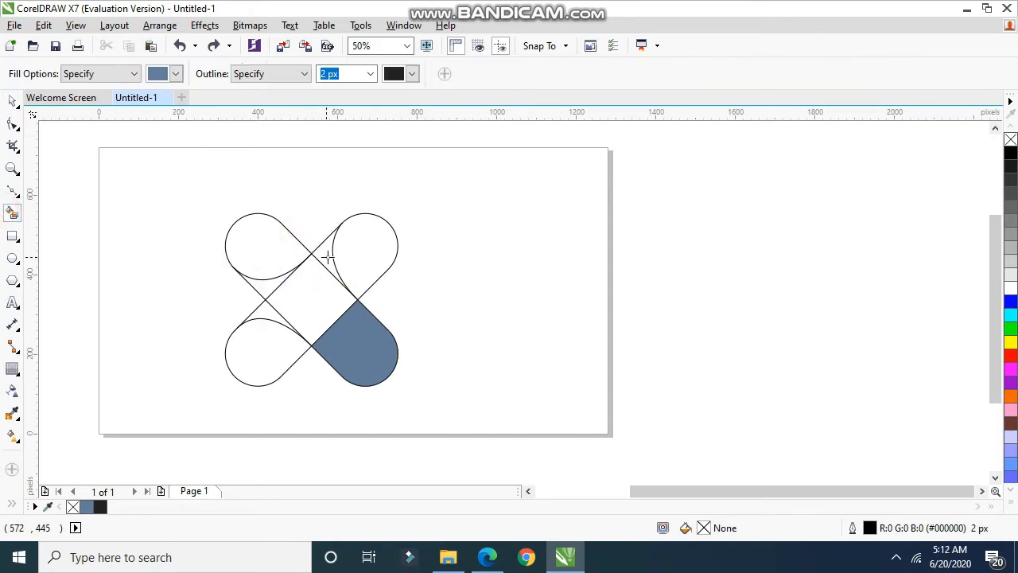
pyautogui.click(357, 260)
pyautogui.hotkey('ctrl', 'z')
pyautogui.click(332, 260)
pyautogui.hotkey('ctrl', 'z')
# - Smart-fill the upper-left and lower-left lobes and the small wedges beside their curves with slate blue
pyautogui.click(271, 255)
pyautogui.click(275, 287)
pyautogui.click(287, 293)
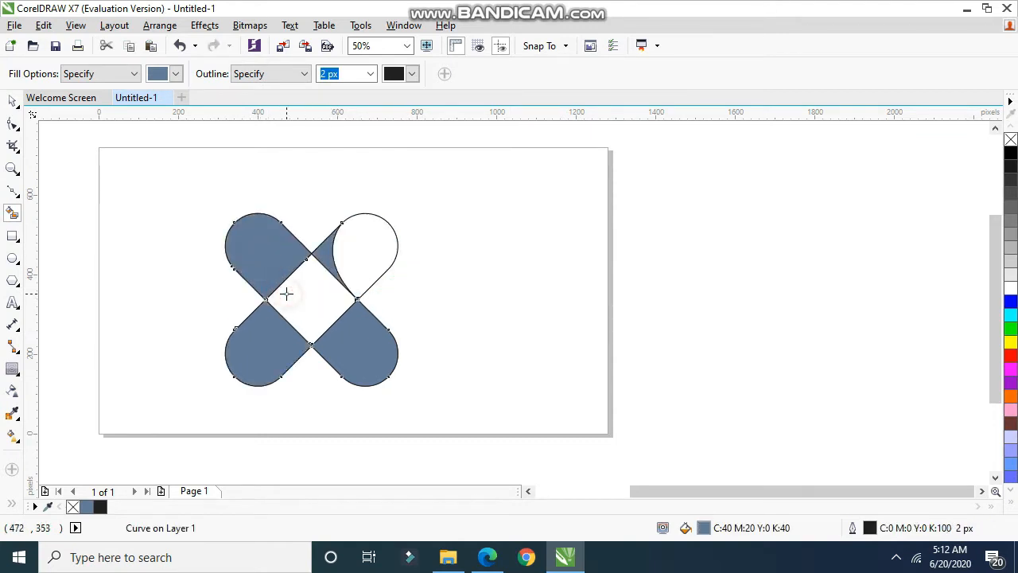
pyautogui.hotkey('ctrl', 'z')
pyautogui.click(254, 343)
pyautogui.click(266, 313)
pyautogui.click(290, 301)
pyautogui.hotkey('ctrl', 'z')
pyautogui.click(371, 260)
pyautogui.hotkey('ctrl', 'z')
pyautogui.click(365, 262)
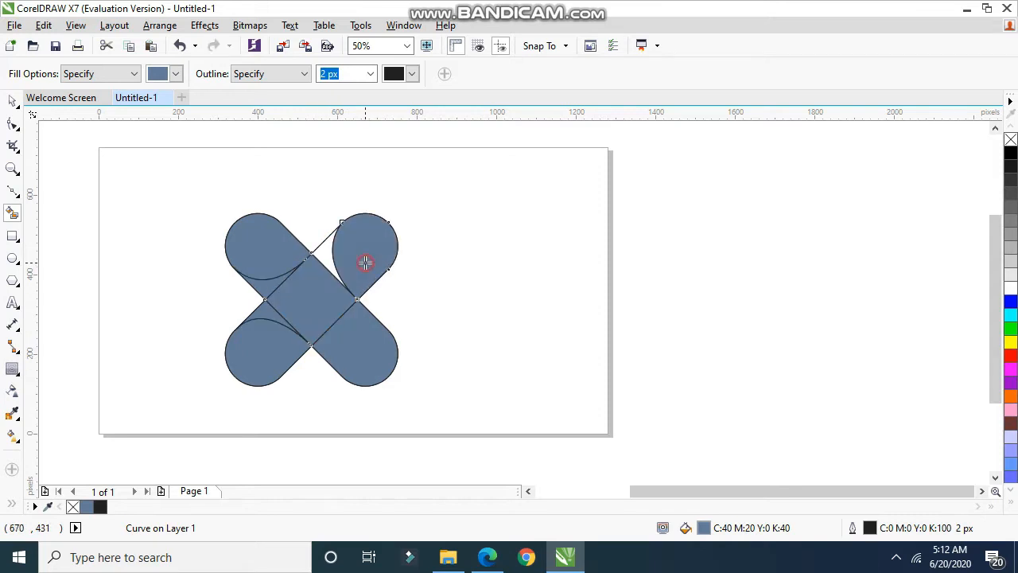
pyautogui.hotkey('ctrl', 'z')
# - Extend the upper-right lobe's curve by moving its lower end node slightly past the right-hand crossing
pyautogui.click(13, 125)
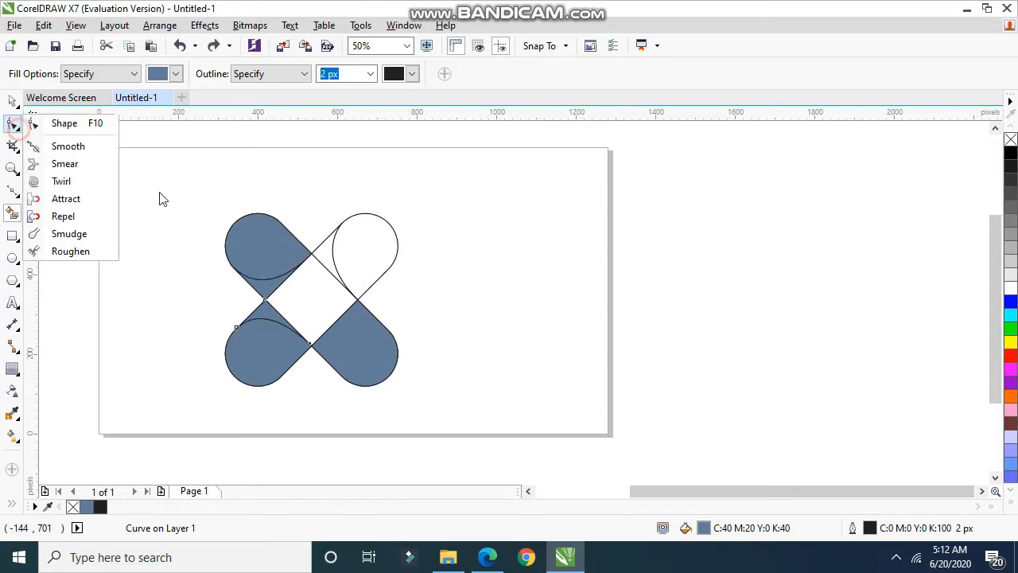
pyautogui.click(13, 126)
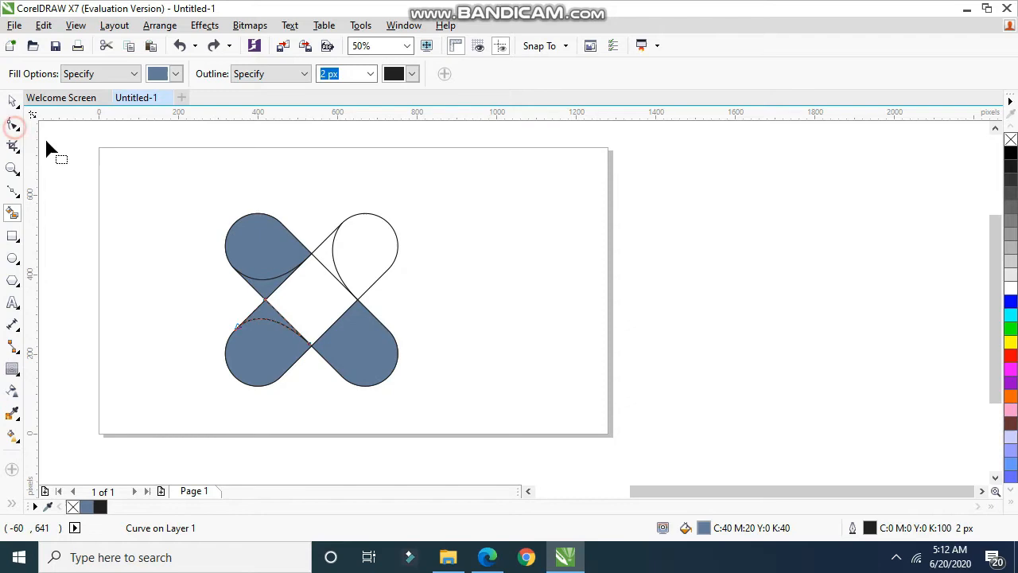
pyautogui.click(352, 277)
pyautogui.scroll(5, 334, 286)
pyautogui.click(340, 272)
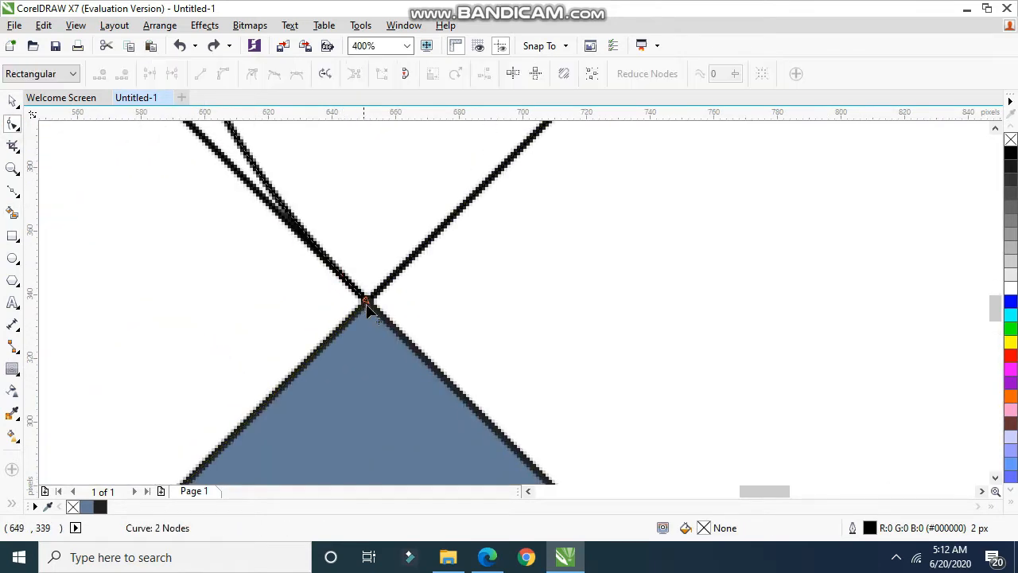
pyautogui.scroll(3, 367, 306)
pyautogui.moveTo(369, 291); pyautogui.dragTo(388, 318)
pyautogui.scroll(-5, 388, 316)
# - Smart-fill the centre diamond and the upper-right teardrop with slate blue
pyautogui.click(12, 213)
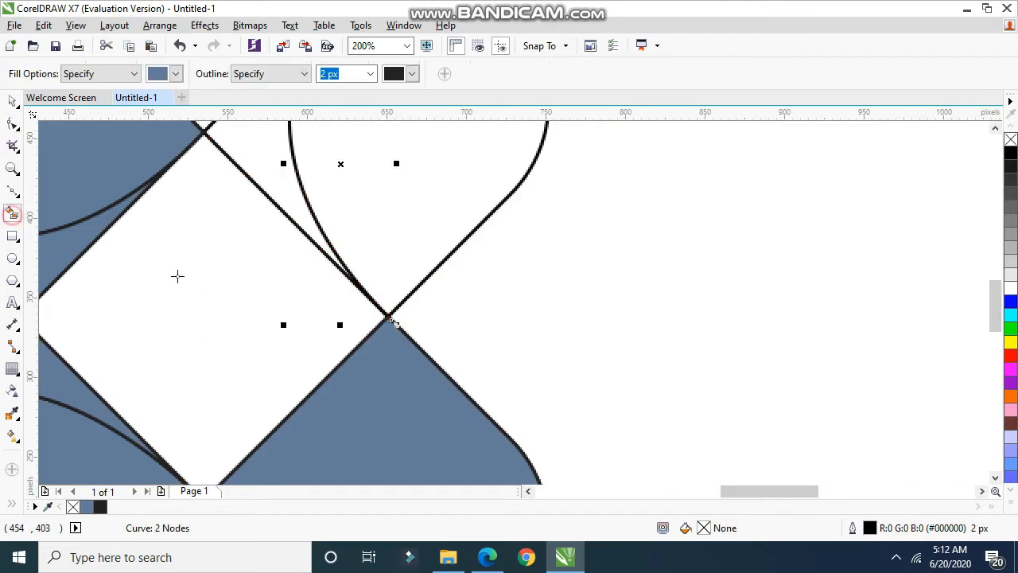
pyautogui.click(187, 278)
pyautogui.scroll(-3, 191, 282)
pyautogui.scroll(1, 123, 287)
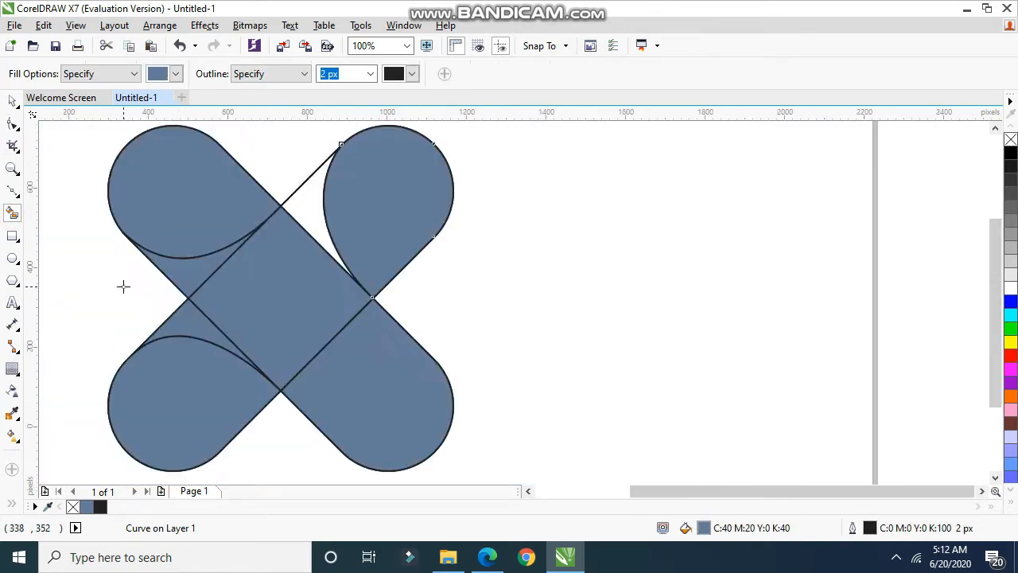
pyautogui.scroll(-1, 123, 286)
# - Move the filled upper-left teardrop off the page, beyond its right-hand edge
pyautogui.click(13, 101)
pyautogui.click(164, 232)
pyautogui.moveTo(165, 232); pyautogui.dragTo(552, 291)
# - Repeat the move off the page on the upper-left wedge, centre diamond, lower-left wedge and lower-left teardrop
pyautogui.click(159, 284)
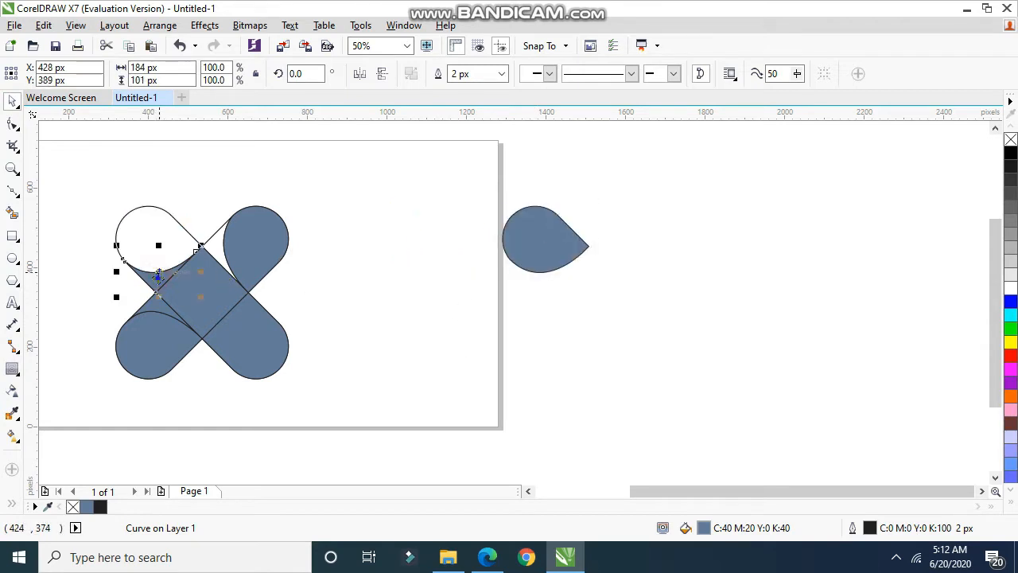
pyautogui.rightClick(153, 287)
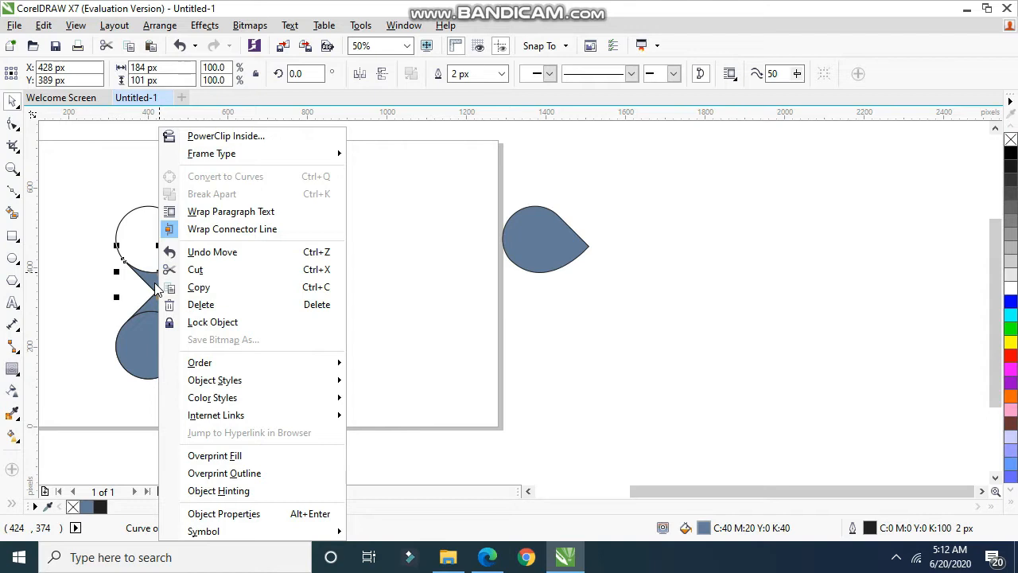
pyautogui.click(156, 283)
pyautogui.hotkey('ctrl', 'r')
pyautogui.click(177, 283)
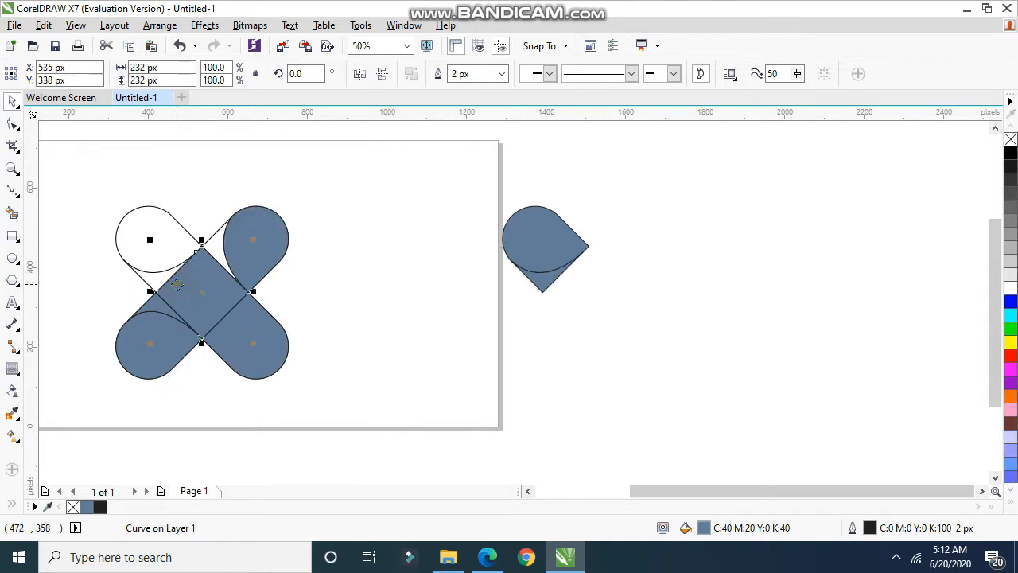
pyautogui.hotkey('ctrl', 'r')
pyautogui.click(160, 307)
pyautogui.hotkey('ctrl', 'r')
pyautogui.click(164, 331)
pyautogui.hotkey('ctrl', 'r')
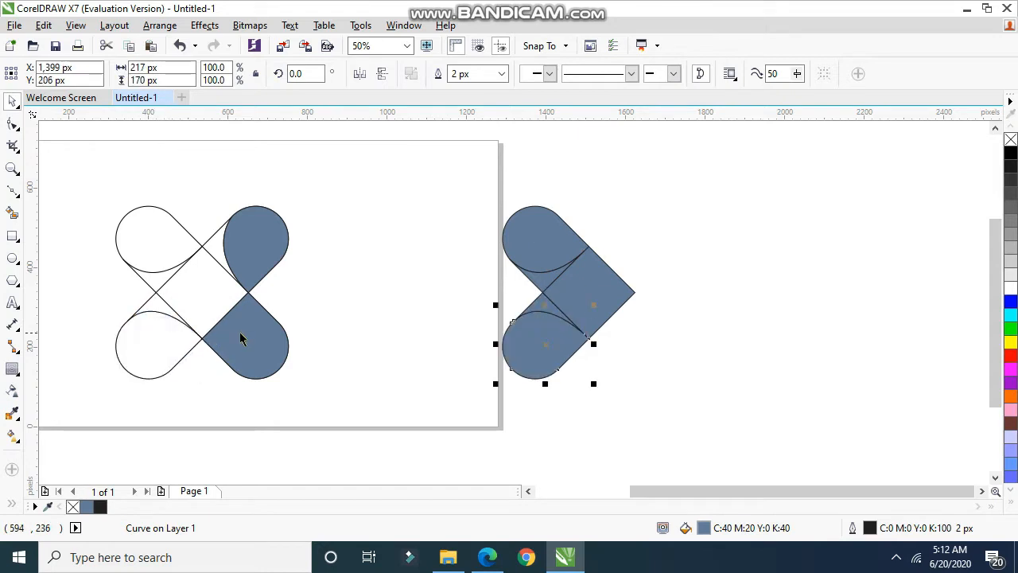
# - Repeat the same move on the filled lower-right lobe and the upper-right teardrop
pyautogui.click(241, 333)
pyautogui.hotkey('ctrl', 'r')
pyautogui.click(249, 263)
pyautogui.hotkey('ctrl', 'r')
pyautogui.click(343, 307)
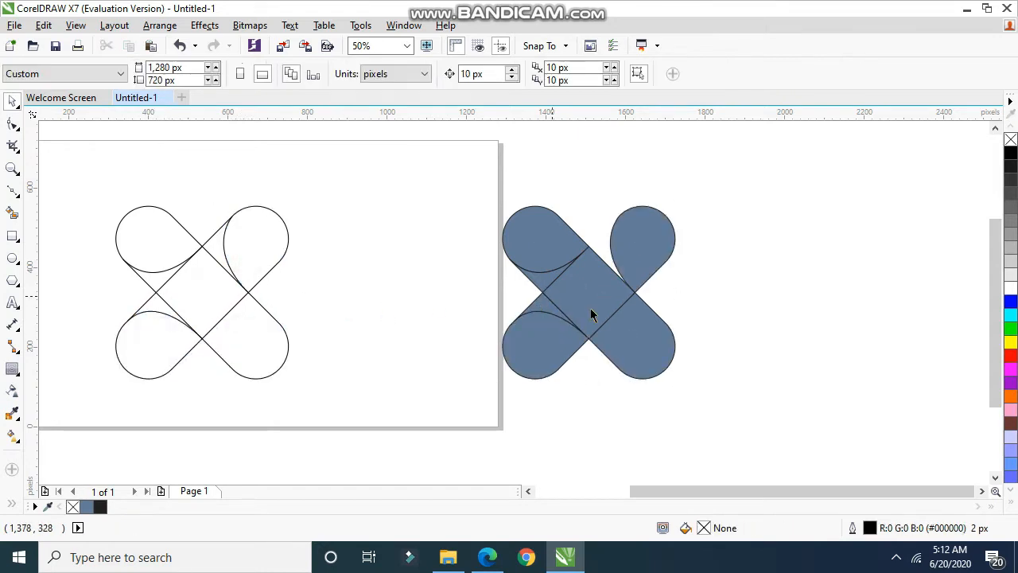
# - Weld the lower-right lobe, centre diamond and both small wedges into one shape
pyautogui.scroll(1, 582, 298)
pyautogui.click(612, 314)
pyautogui.keyDown('shift'); pyautogui.click(606, 302); pyautogui.keyUp('shift')
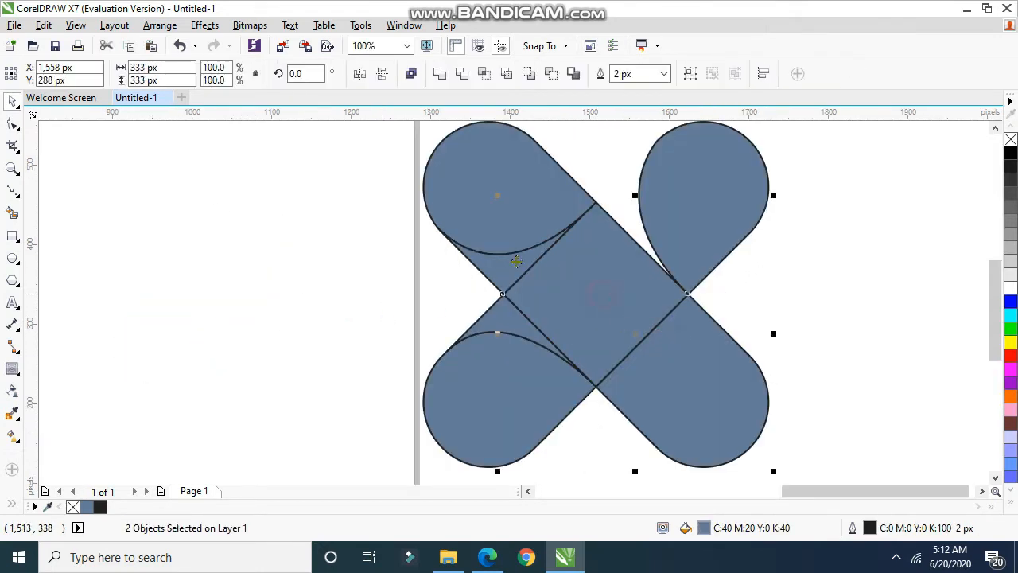
pyautogui.keyDown('shift'); pyautogui.click(508, 262); pyautogui.keyUp('shift')
pyautogui.click(439, 73)
pyautogui.scroll(-1, 518, 173)
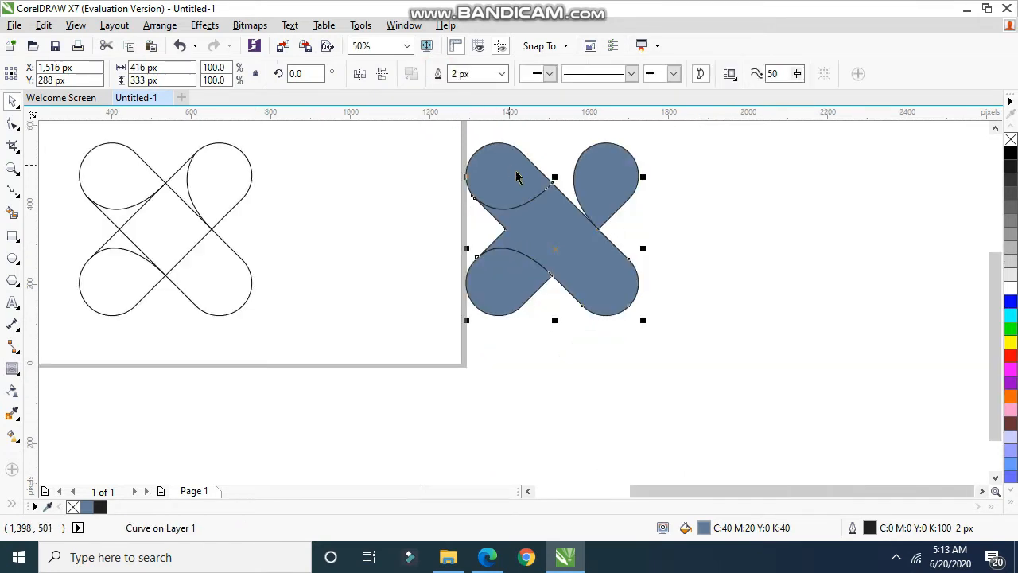
pyautogui.click(682, 232)
# - Move the upper-right teardrop about 15 px right and 15 px up, leaving a gap beside the welded bar
pyautogui.scroll(-1, 694, 207)
pyautogui.scroll(1, 596, 159)
pyautogui.scroll(1, 596, 172)
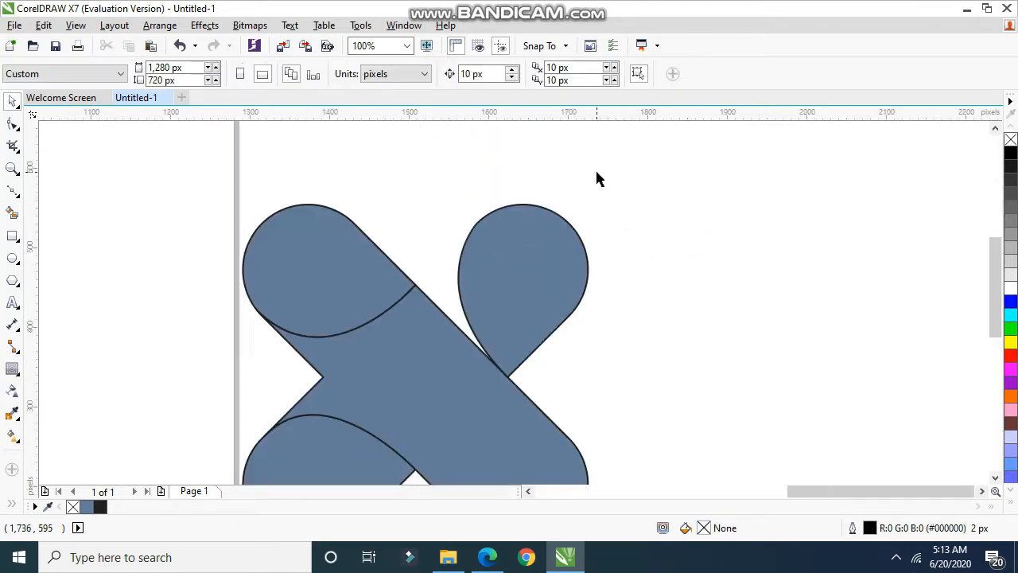
pyautogui.click(513, 367)
pyautogui.scroll(1, 516, 371)
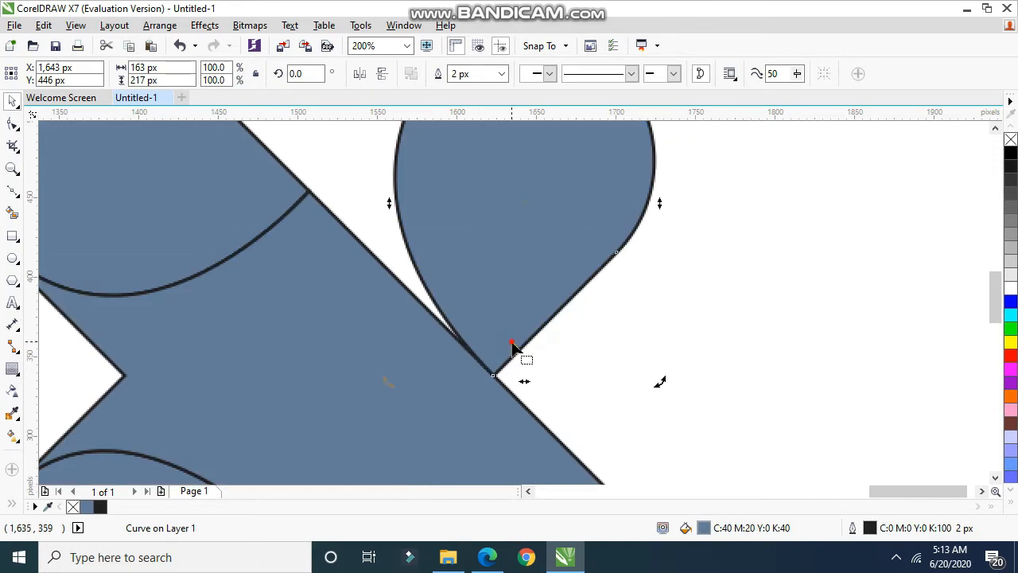
pyautogui.press('F10')
pyautogui.click(12, 101)
pyautogui.moveTo(484, 303); pyautogui.dragTo(502, 291)
pyautogui.scroll(-2, 502, 291)
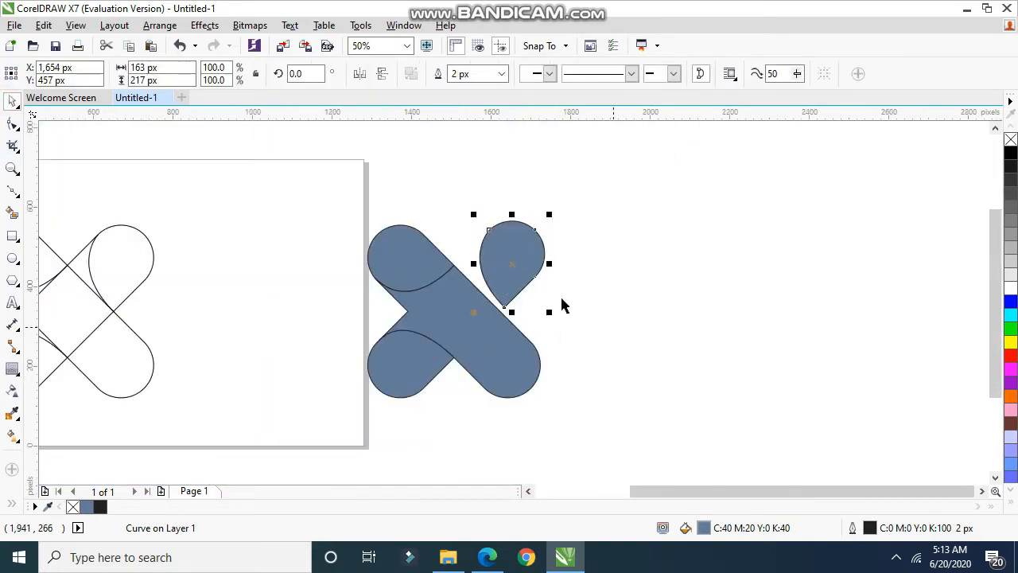
pyautogui.scroll(3, 531, 285)
pyautogui.scroll(-2, 454, 319)
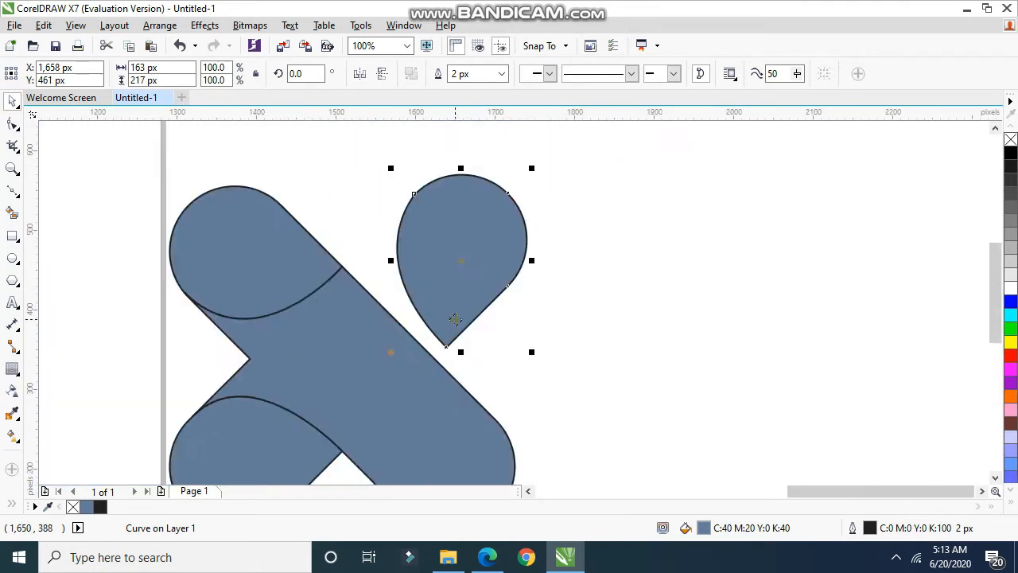
pyautogui.scroll(-1, 454, 319)
pyautogui.click(607, 332)
# - Fill the welded bar with dark grey (#666666)
pyautogui.scroll(1, 451, 395)
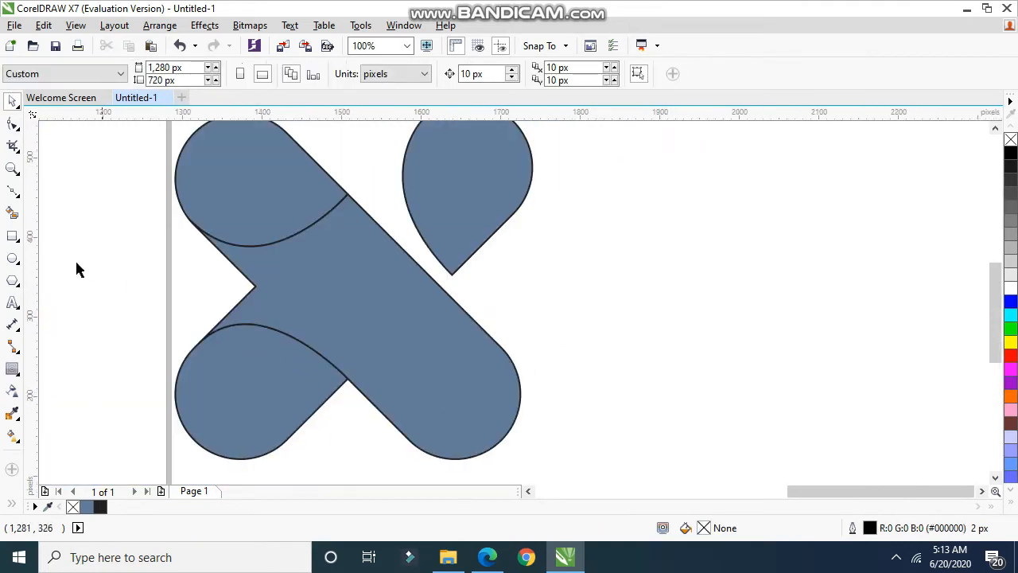
pyautogui.click(358, 329)
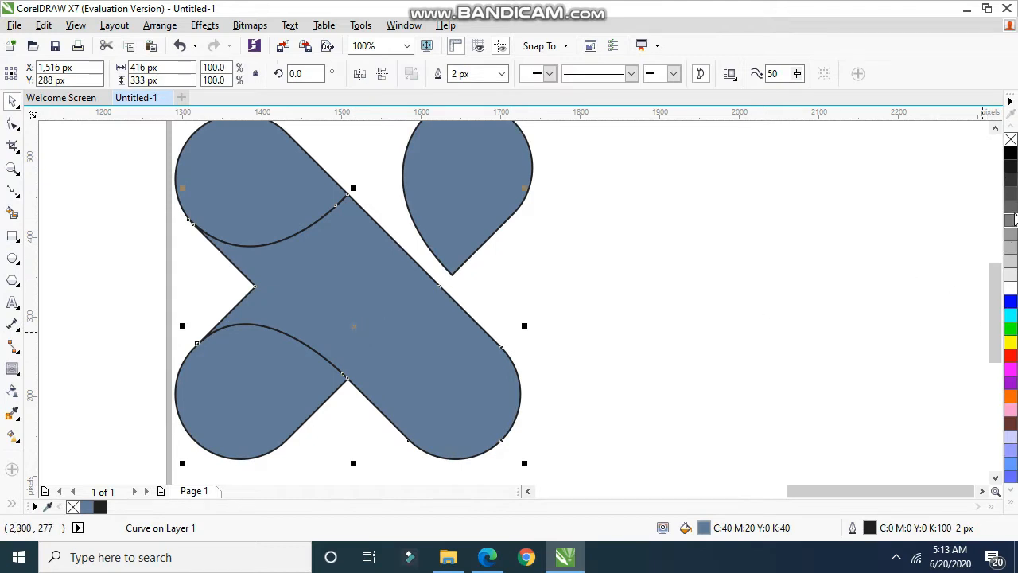
pyautogui.click(1011, 207)
pyautogui.scroll(-1, 664, 306)
pyautogui.click(663, 306)
pyautogui.scroll(1, 697, 289)
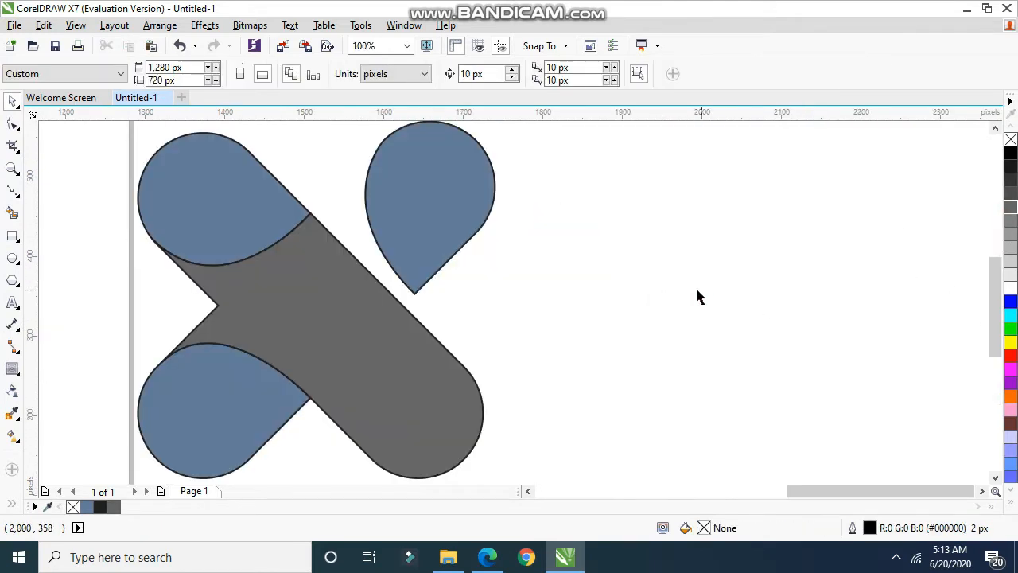
pyautogui.moveTo(458, 4)
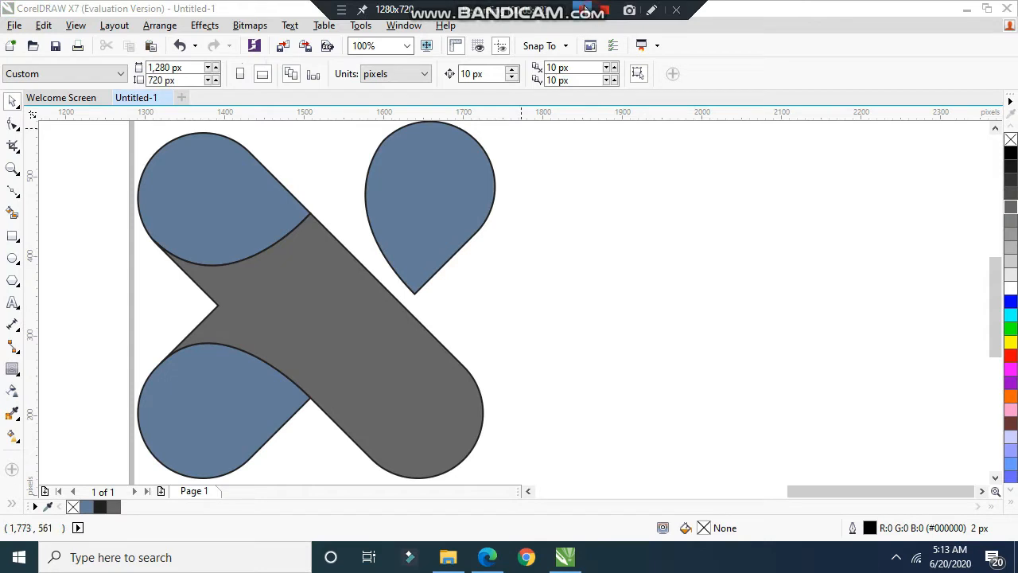
# - Move all four filled pieces together about 1,200 px further right and 90 px up, away from the page
pyautogui.scroll(-1, 205, 315)
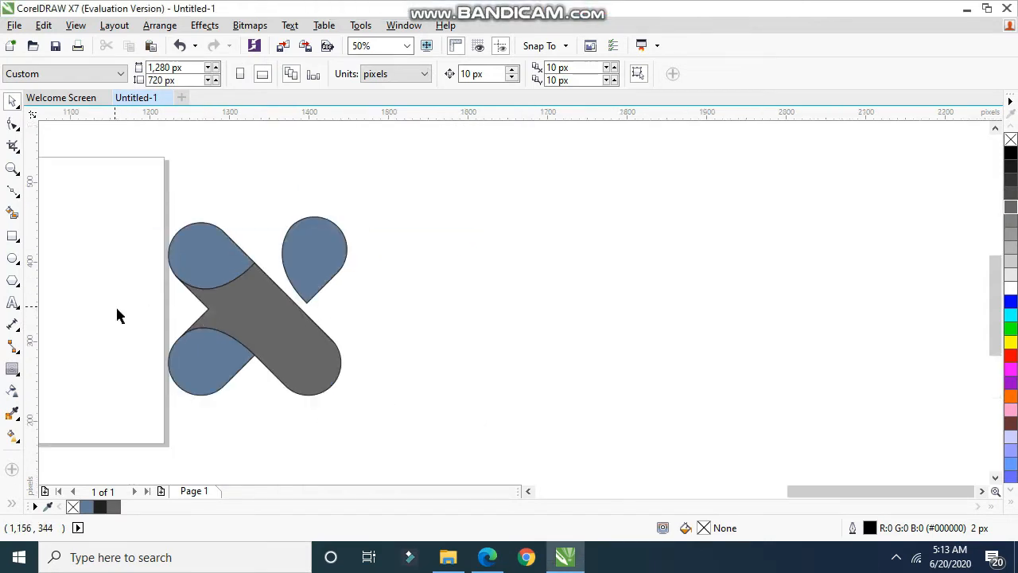
pyautogui.moveTo(154, 285); pyautogui.dragTo(87, 427)
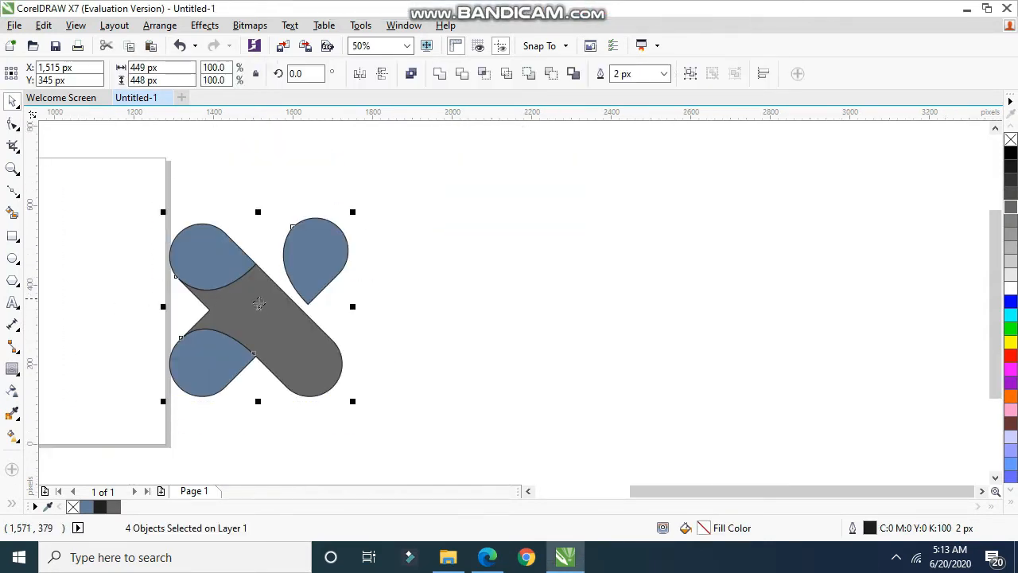
pyautogui.moveTo(259, 303); pyautogui.dragTo(817, 248)
pyautogui.scroll(1, 850, 273)
pyautogui.click(851, 286)
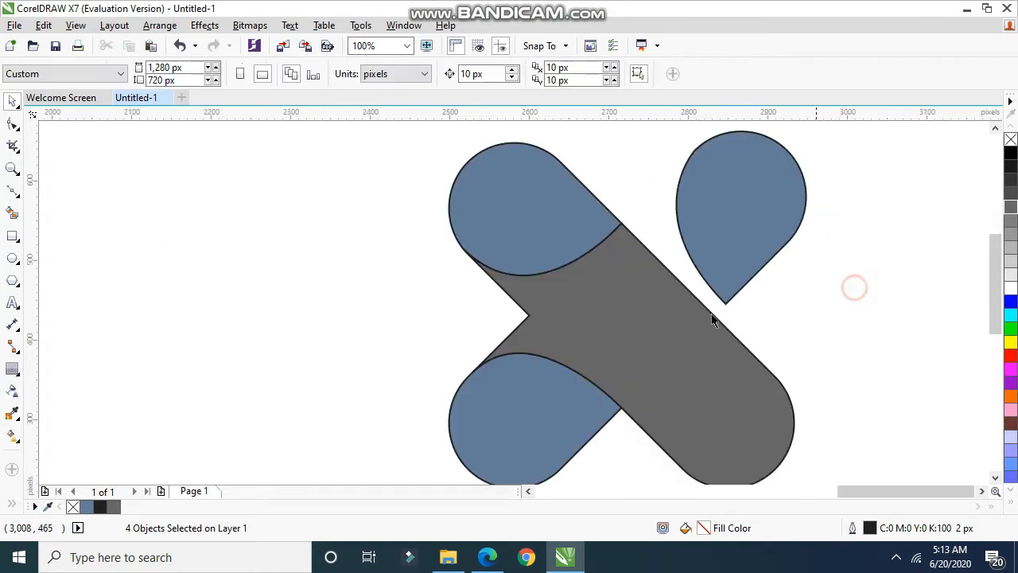
pyautogui.scroll(-1, 517, 318)
pyautogui.scroll(1, 660, 334)
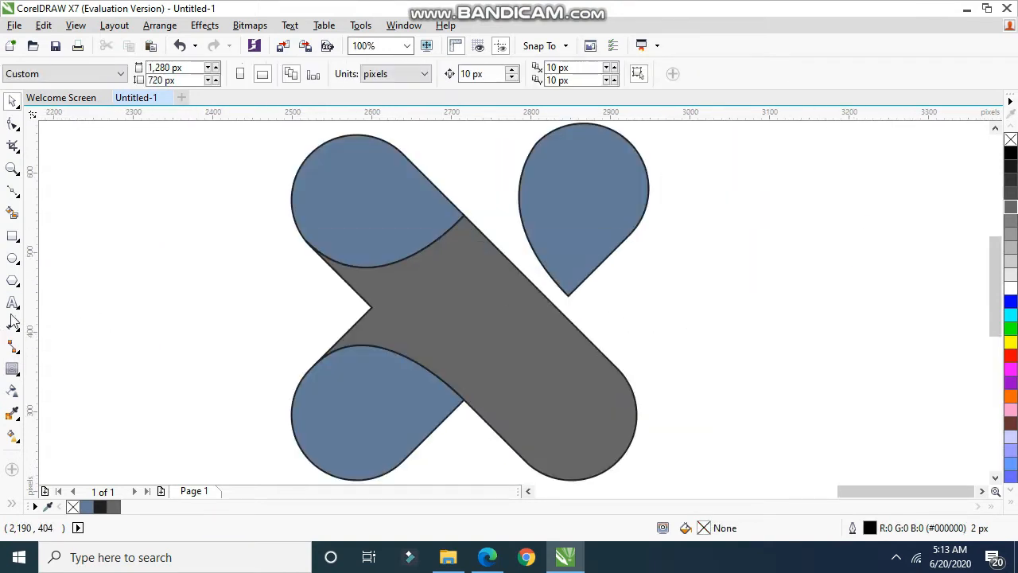
pyautogui.click(14, 436)
pyautogui.click(434, 268)
pyautogui.doubleClick(13, 101)
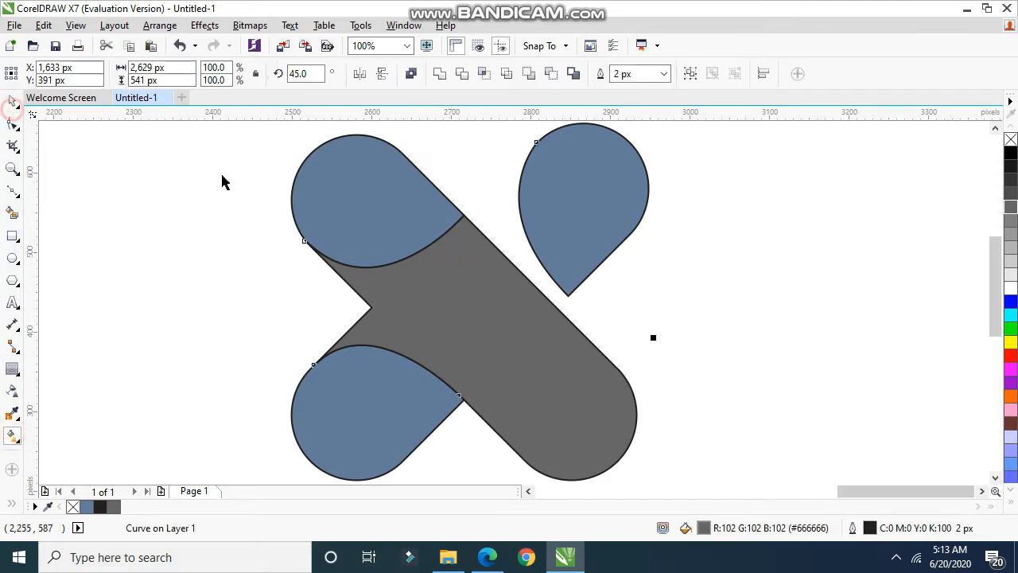
pyautogui.click(1010, 312)
pyautogui.click(809, 313)
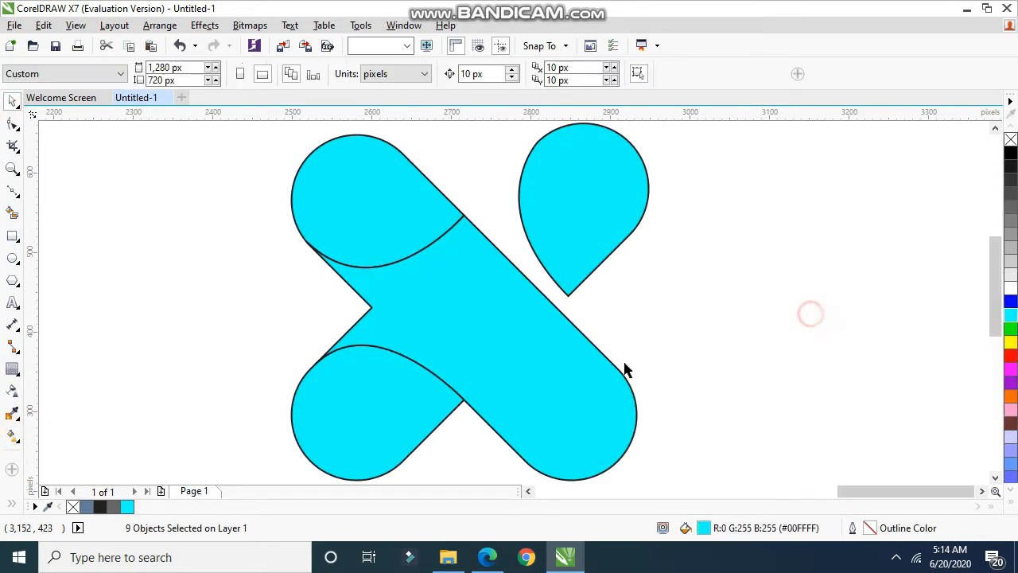
pyautogui.click(576, 376)
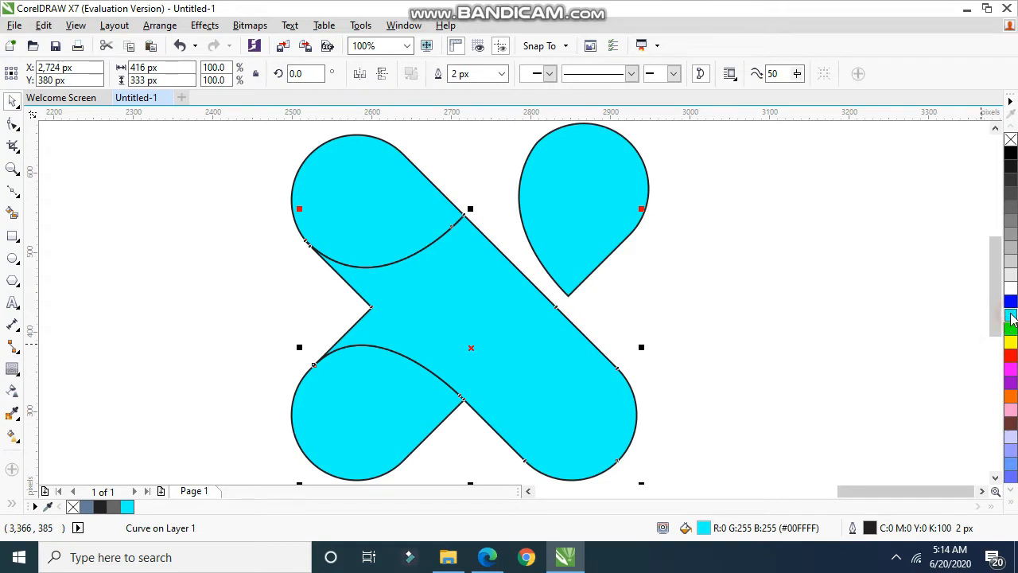
pyautogui.click(369, 209)
pyautogui.hotkey('ctrl', 'z')
# - Fill only the welded central shape with cyan (#00FFFF)
pyautogui.click(673, 324)
pyautogui.click(523, 352)
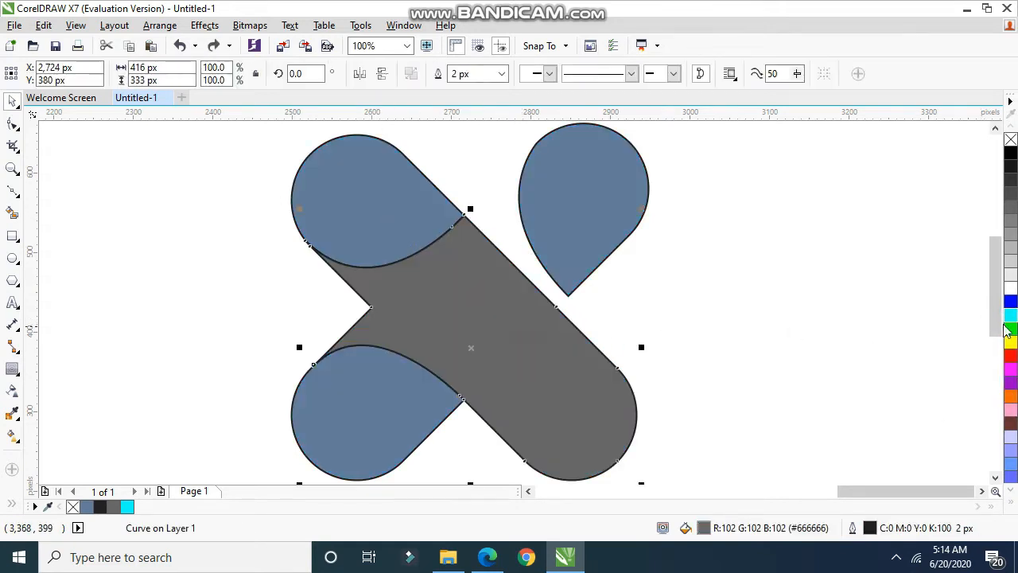
pyautogui.click(1010, 312)
pyautogui.click(920, 334)
# - Apply a linear fountain fill to the upper-left teardrop from its pointed end to its rounded end, with cyan at the outer end
pyautogui.click(375, 235)
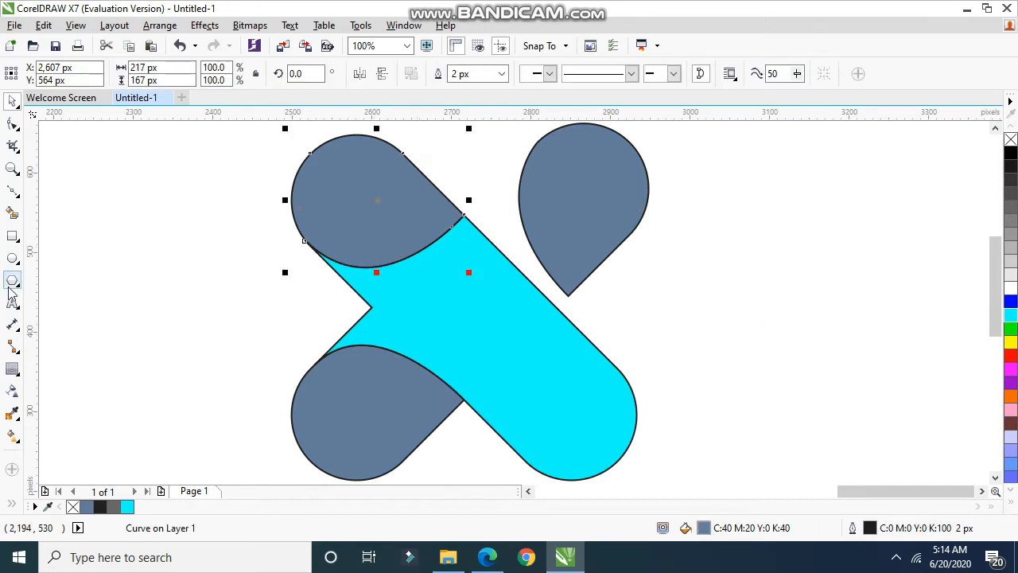
pyautogui.click(12, 435)
pyautogui.moveTo(414, 245); pyautogui.dragTo(288, 145)
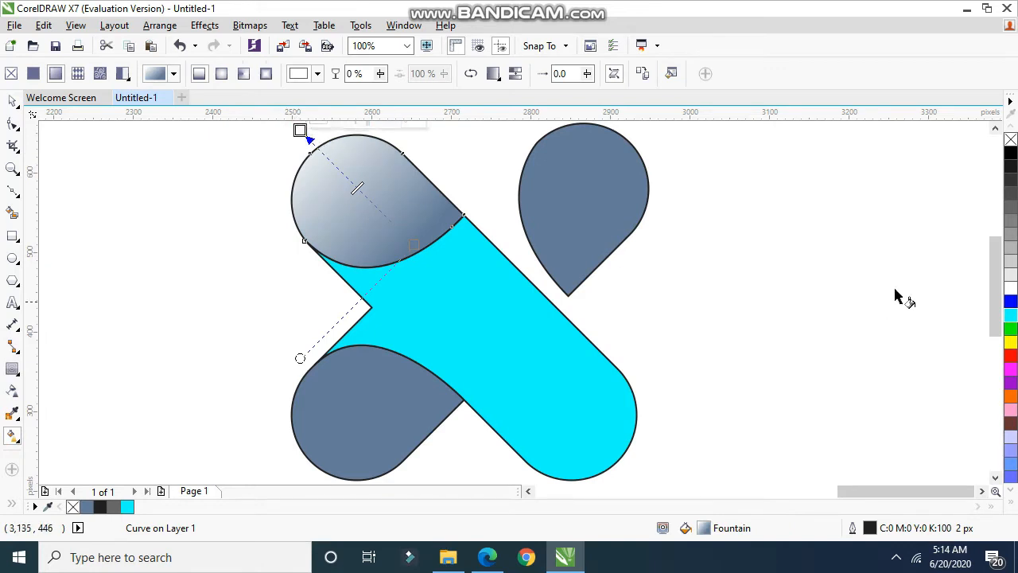
pyautogui.click(1009, 315)
# - Set the upper-left gradient's inner colour to Navy Blue and stretch the gradient beyond the teardrop's pointed end
pyautogui.click(413, 245)
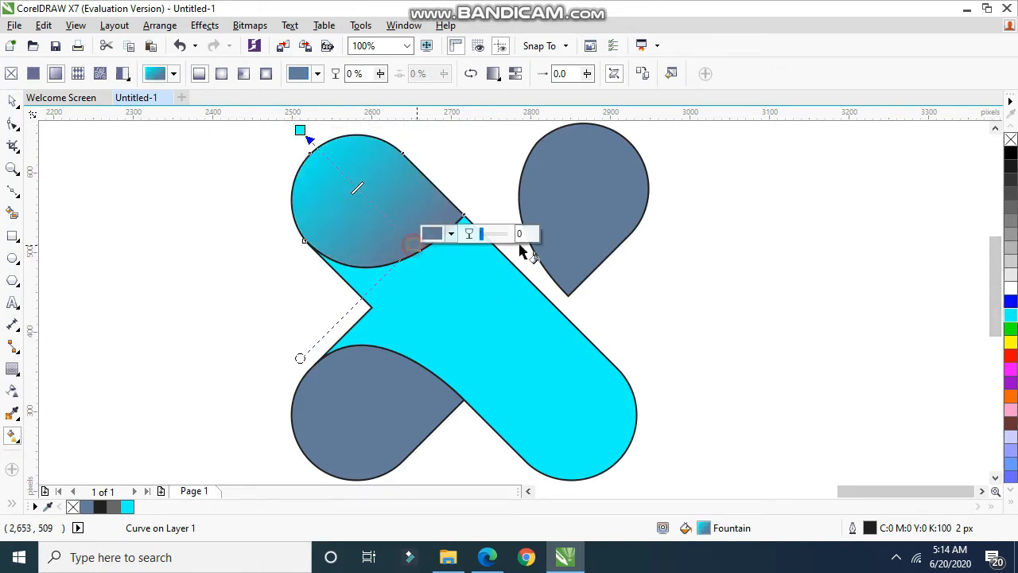
pyautogui.click(1010, 302)
pyautogui.moveTo(299, 358); pyautogui.dragTo(298, 455)
pyautogui.scroll(-5, 1010, 358)
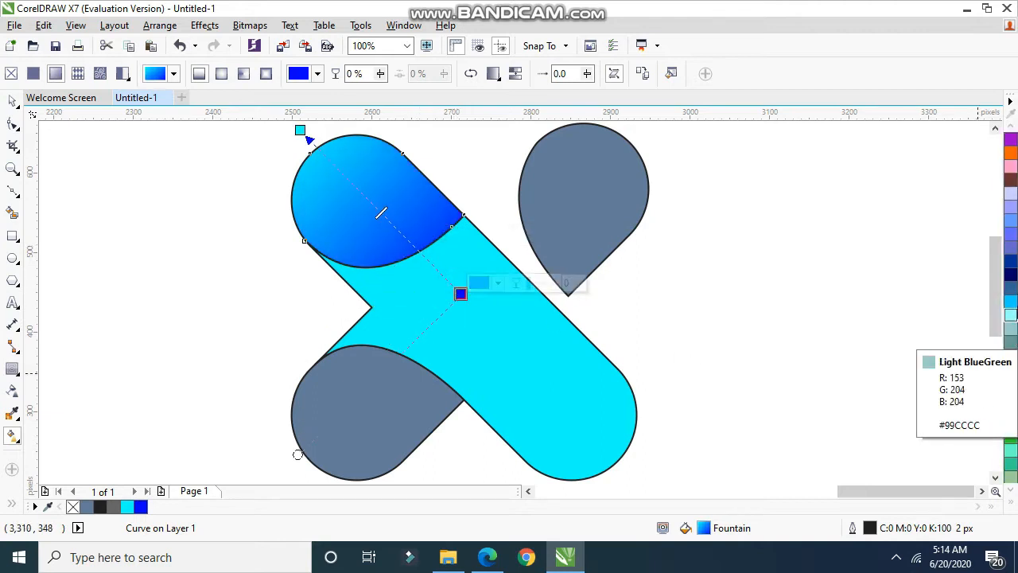
pyautogui.click(1010, 275)
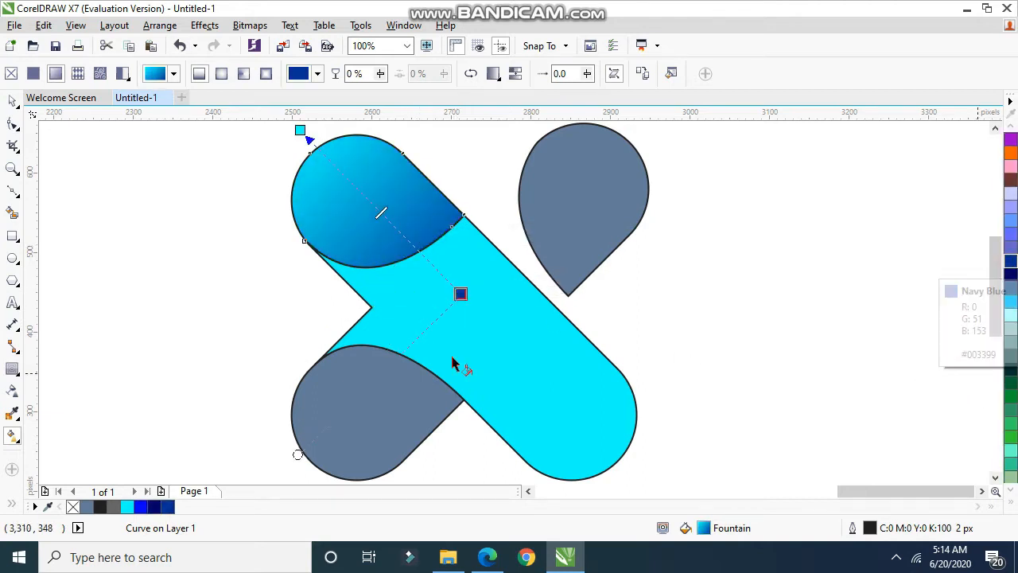
# - Try a linear fountain fill across the lower-left teardrop, from its inner edge to its rounded end
pyautogui.click(380, 422)
pyautogui.moveTo(414, 368); pyautogui.dragTo(300, 480)
pyautogui.scroll(-2, 412, 362)
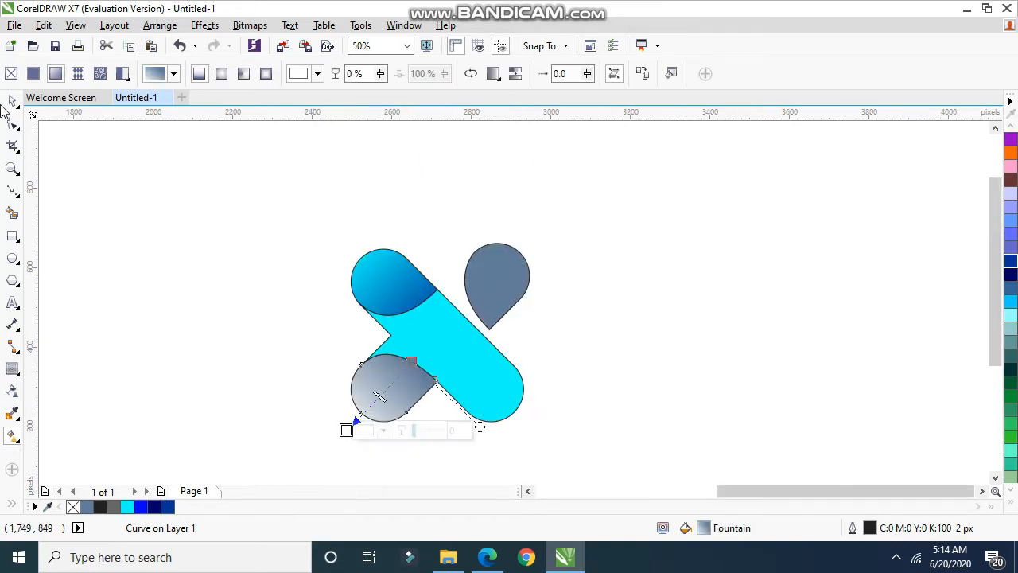
# - Copy the upper-left teardrop's gradient fill onto the lower-left teardrop
pyautogui.doubleClick(11, 102)
pyautogui.click(269, 216)
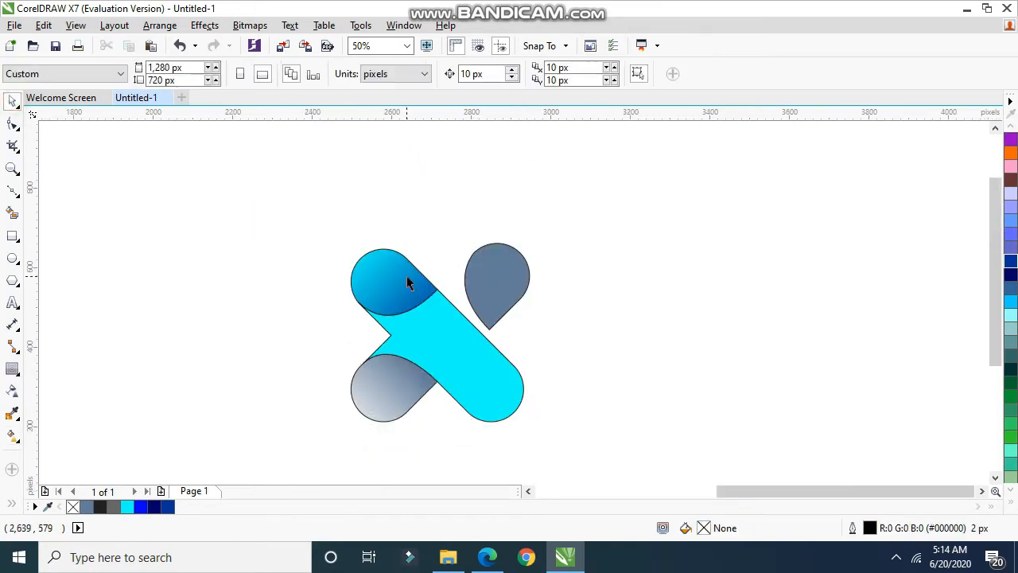
pyautogui.moveTo(407, 276); pyautogui.dragTo(387, 382)
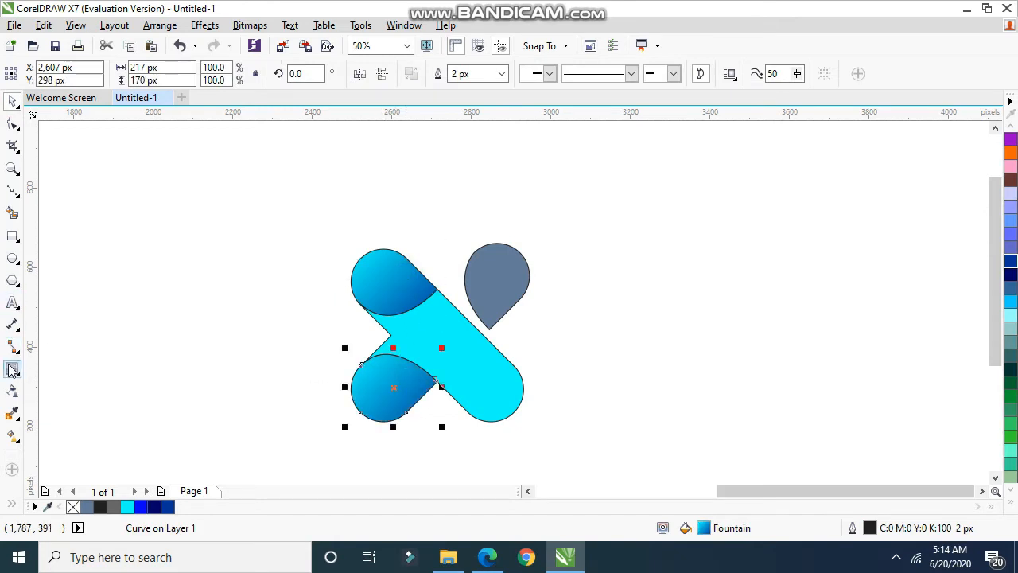
# - Reorient the lower-left teardrop's gradient so navy starts at its inner upper edge and cyan ends at its outer lower corner
pyautogui.click(12, 435)
pyautogui.moveTo(435, 434); pyautogui.dragTo(425, 354)
pyautogui.moveTo(355, 351); pyautogui.dragTo(352, 416)
pyautogui.click(425, 355)
pyautogui.click(481, 441)
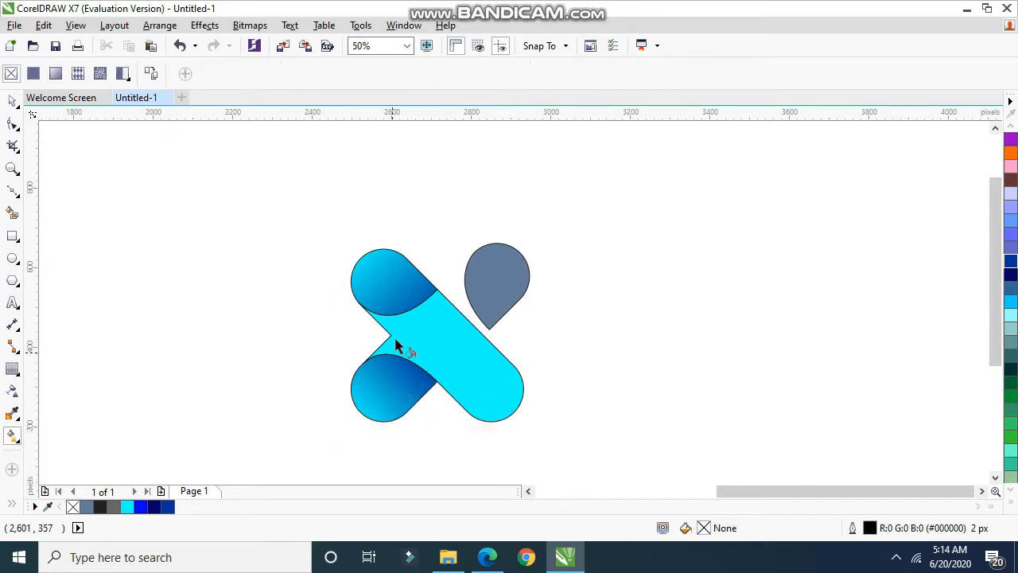
# - Try pink-red, and set the inner colour of the lower-left teardrop's gradient to very dark navy
pyautogui.click(388, 386)
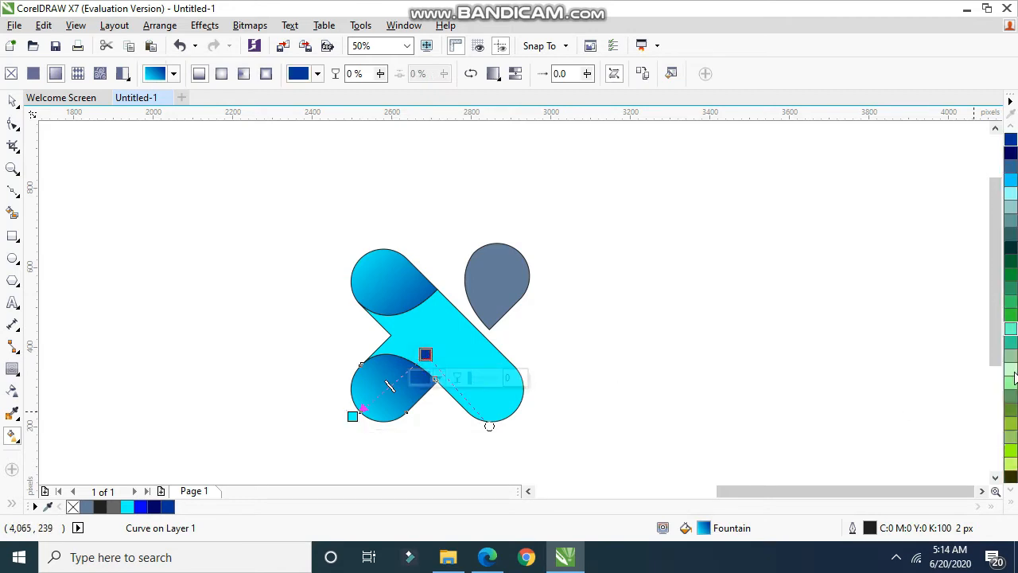
pyautogui.scroll(-3, 1014, 379)
pyautogui.click(1010, 423)
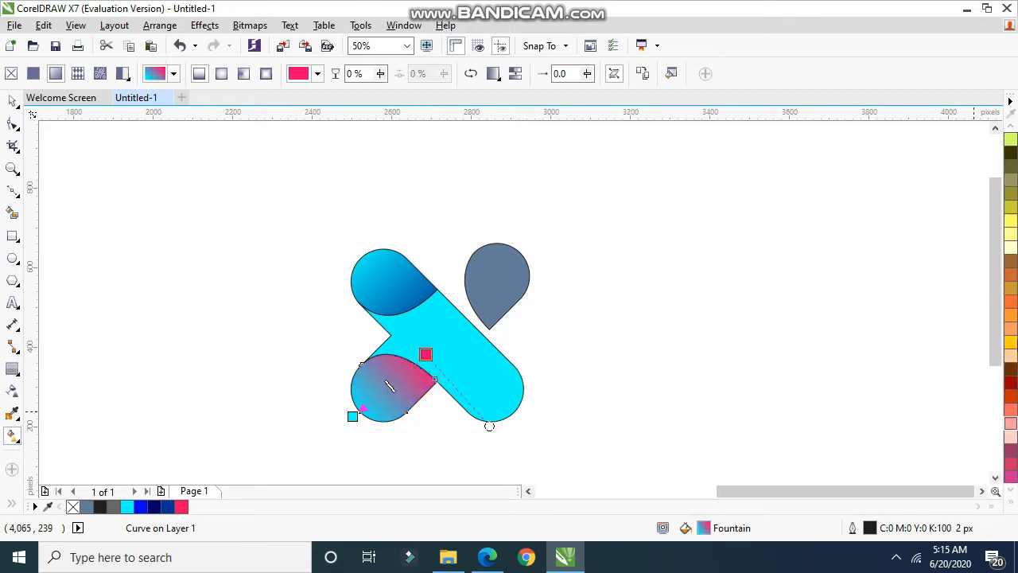
pyautogui.scroll(3, 1014, 342)
pyautogui.click(1012, 276)
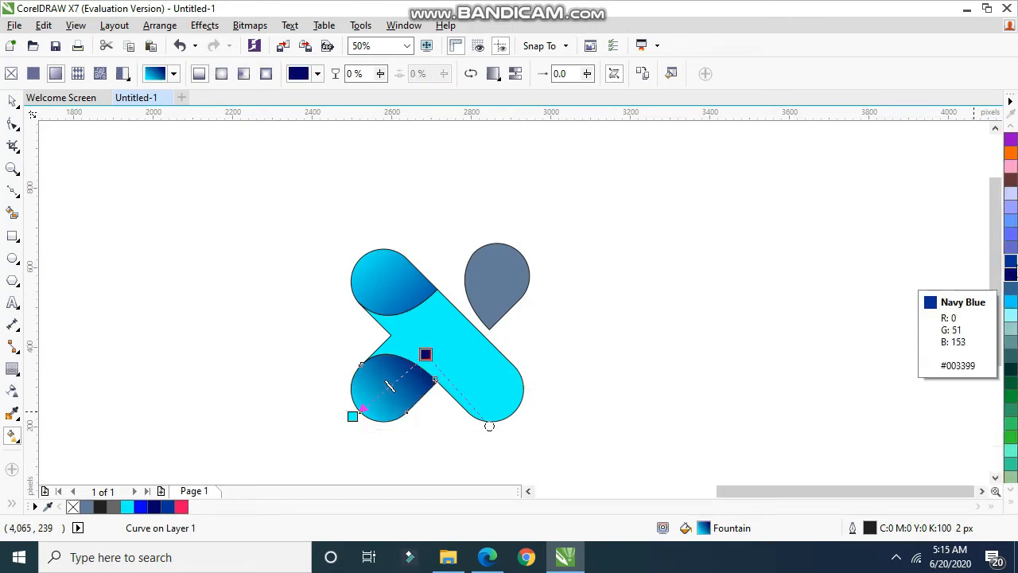
# - Smart-fill the lower-left and upper-left teardrops with flat slate blue and a 2 px outline
pyautogui.click(763, 269)
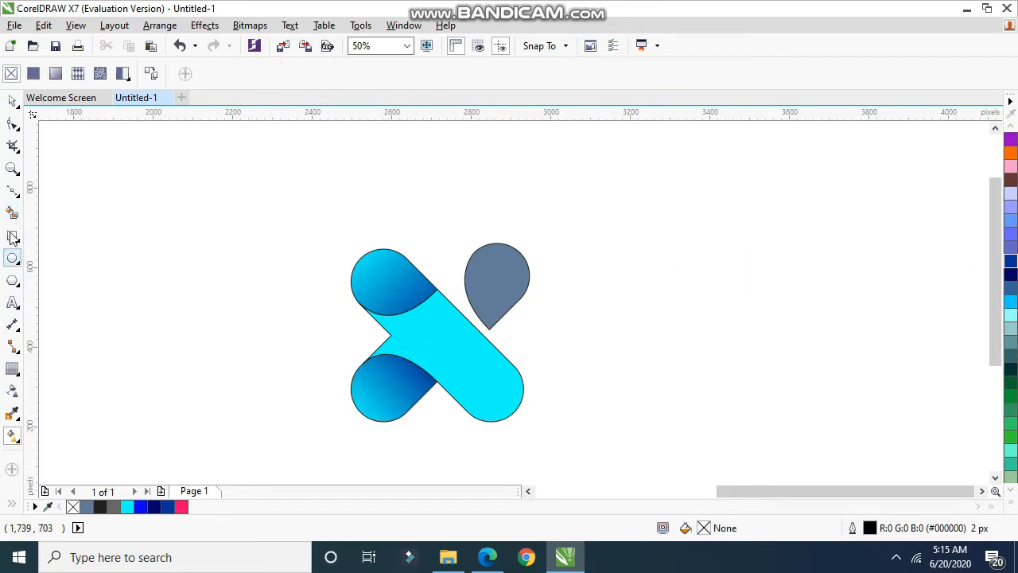
pyautogui.click(12, 213)
pyautogui.click(372, 374)
pyautogui.click(386, 268)
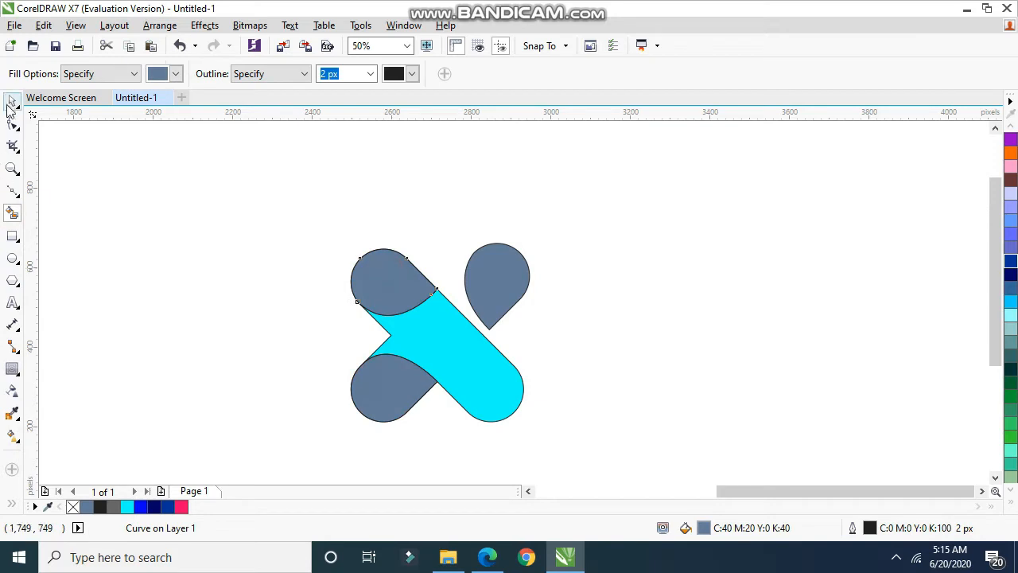
# - Fill the upper-left teardrop black and apply a diagonal linear transparency, with 50% transparency at its inner end
pyautogui.click(11, 104)
pyautogui.scroll(5, 1016, 248)
pyautogui.click(1010, 153)
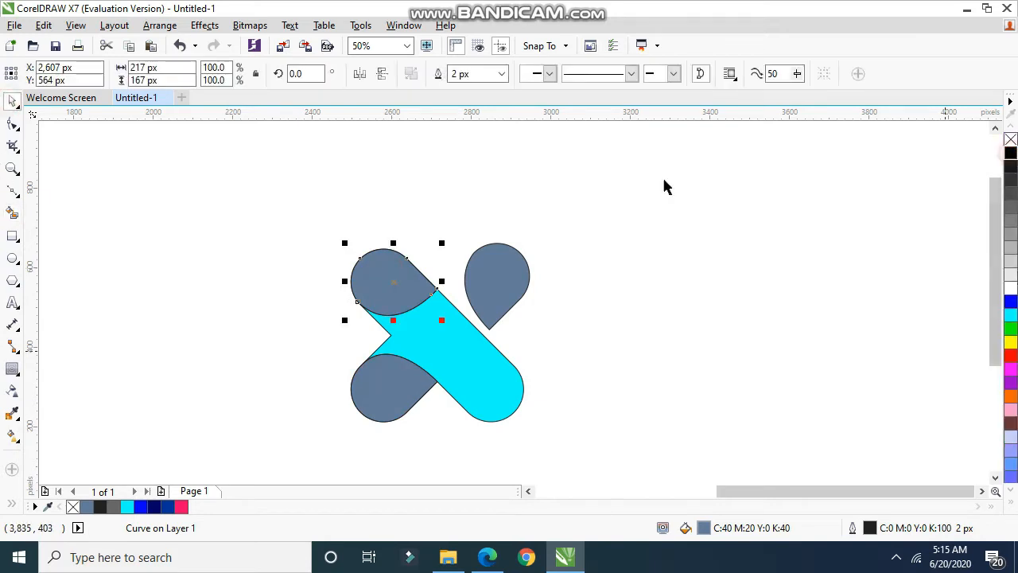
pyautogui.click(14, 389)
pyautogui.moveTo(350, 254); pyautogui.dragTo(452, 335)
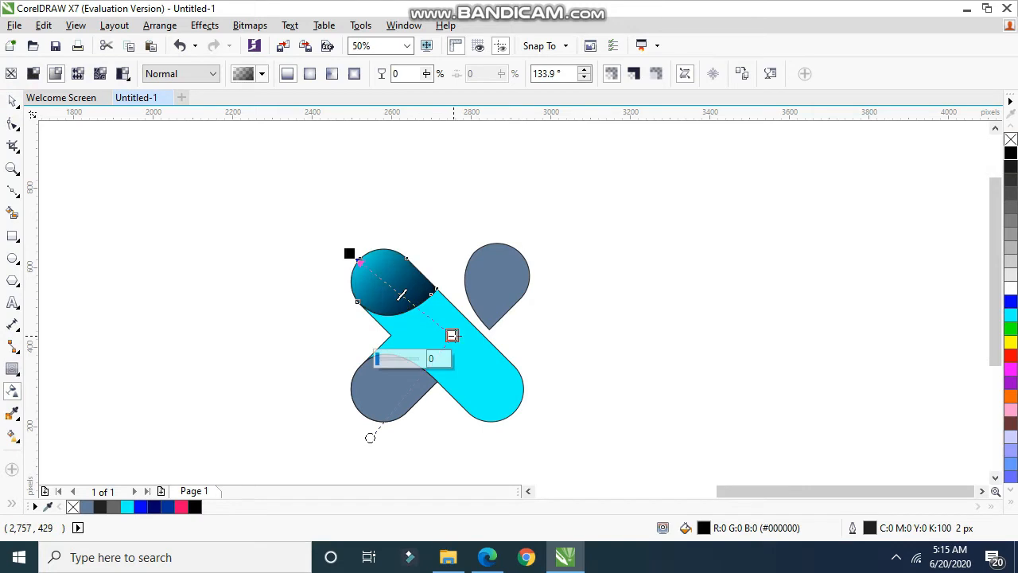
pyautogui.click(396, 362)
pyautogui.moveTo(398, 360); pyautogui.dragTo(398, 360)
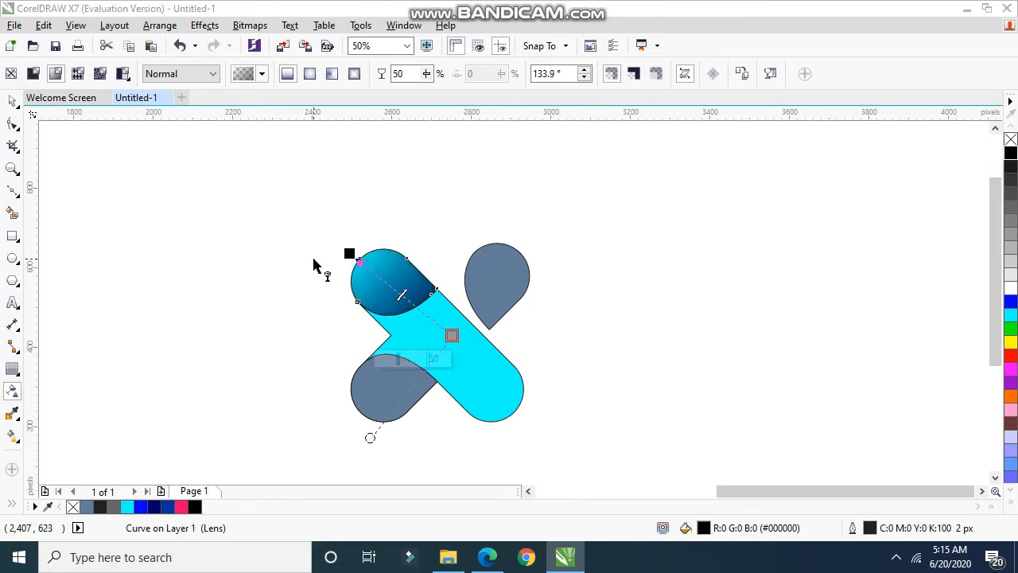
# - Shorten the upper-left teardrop's transparency by pulling both of its ends inward, closer to the shape
pyautogui.moveTo(348, 252); pyautogui.dragTo(370, 263)
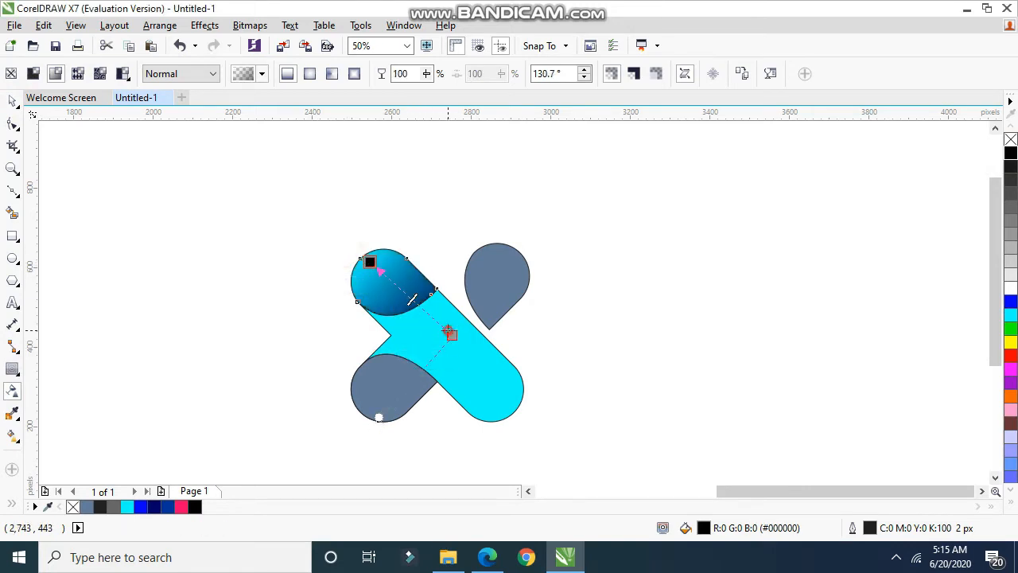
pyautogui.moveTo(450, 333); pyautogui.dragTo(422, 312)
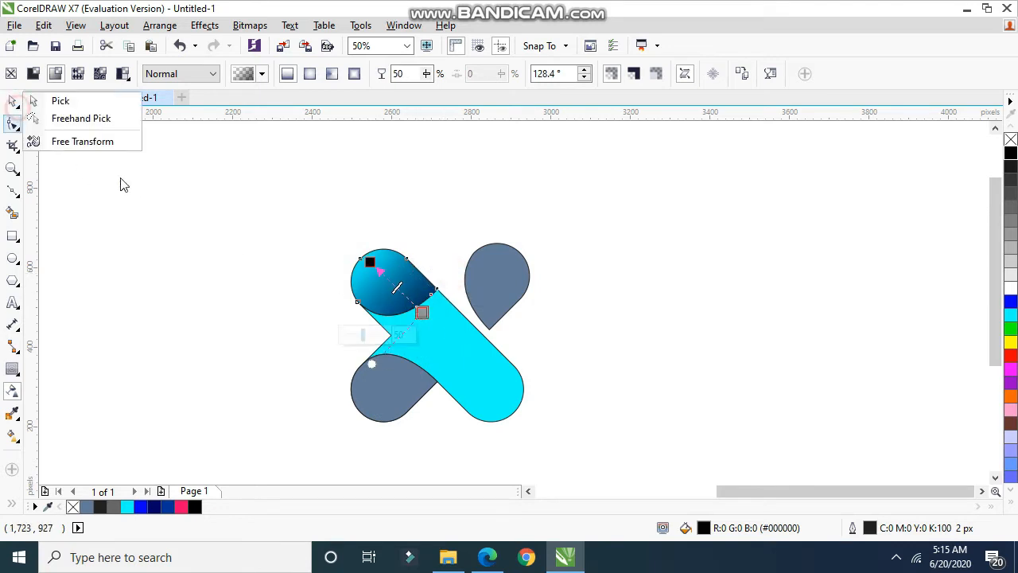
pyautogui.click(201, 216)
pyautogui.scroll(-1, 200, 216)
pyautogui.scroll(2, 257, 266)
pyautogui.scroll(-1, 258, 266)
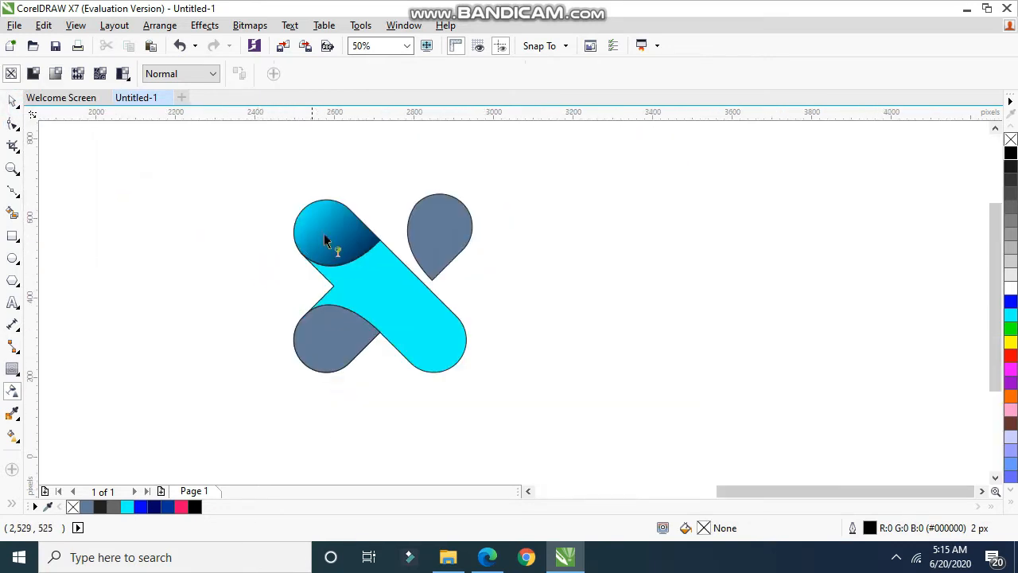
# - Try raising the transparency at the inner end of the upper-left teardrop to 65%, and undo it
pyautogui.click(359, 253)
pyautogui.moveTo(312, 287); pyautogui.dragTo(318, 286)
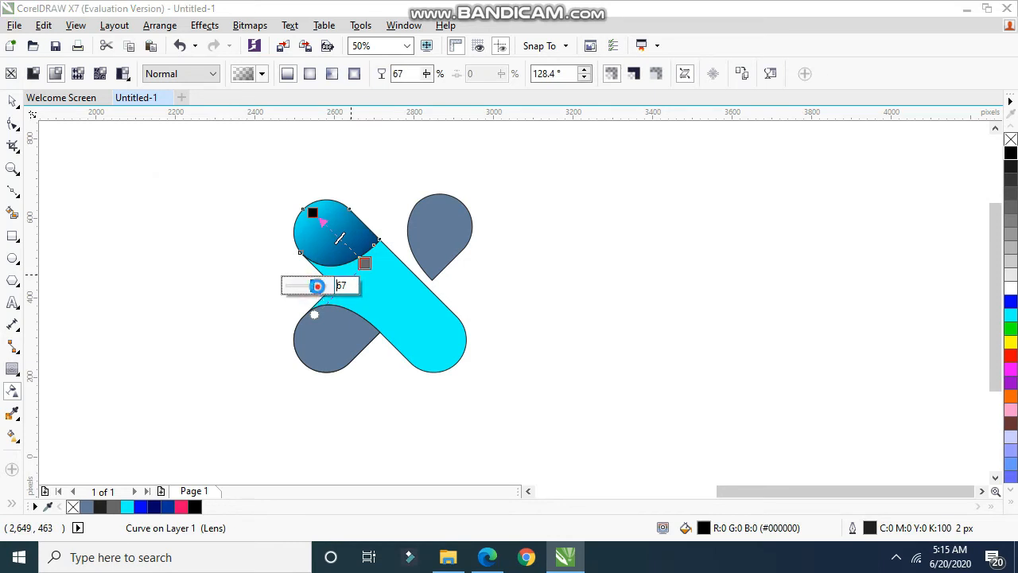
pyautogui.click(12, 101)
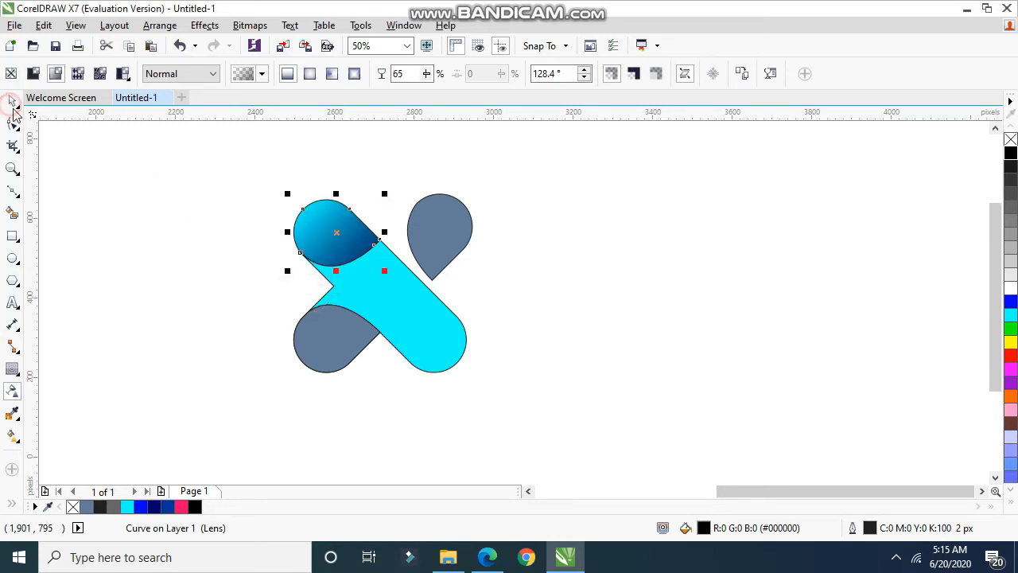
pyautogui.click(279, 226)
pyautogui.hotkey('ctrl', 'z')
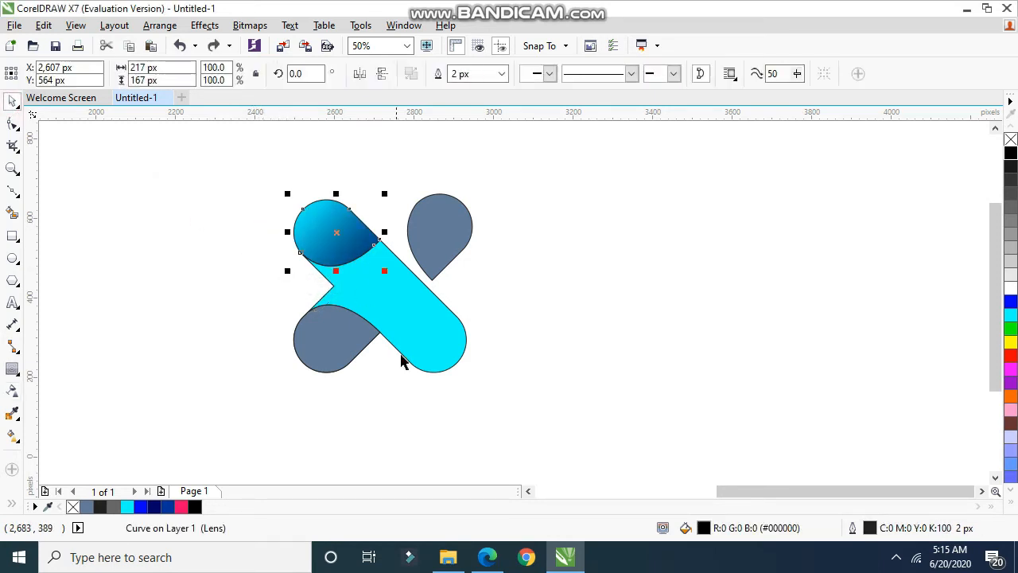
pyautogui.click(386, 367)
pyautogui.hotkey('ctrl', 'z')
# - Fill the lower-left teardrop black and apply a diagonal linear transparency, with about 48% transparency at its inner end
pyautogui.click(327, 322)
pyautogui.click(1010, 153)
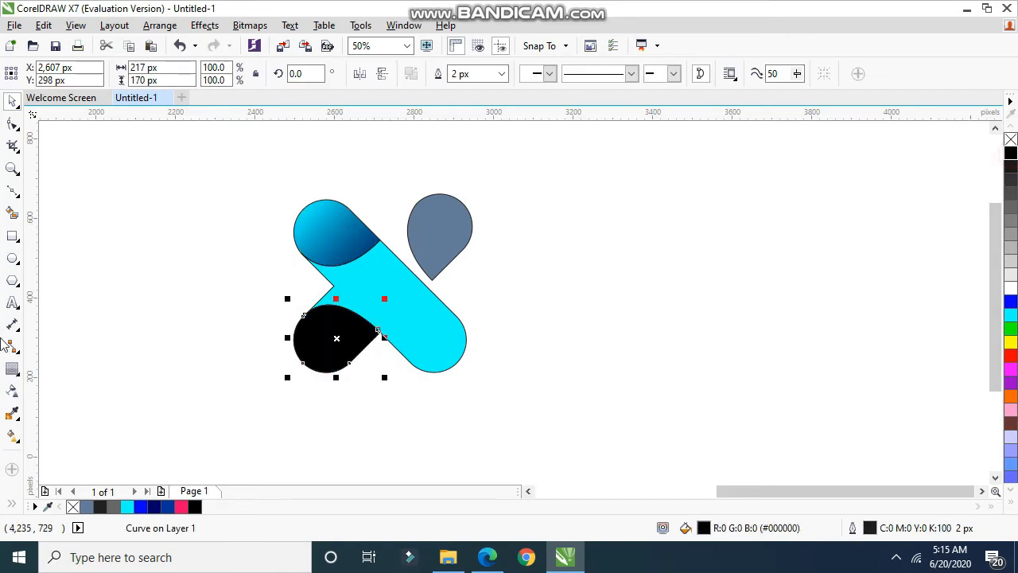
pyautogui.click(12, 390)
pyautogui.moveTo(360, 318); pyautogui.dragTo(272, 401)
pyautogui.moveTo(389, 315); pyautogui.dragTo(409, 325)
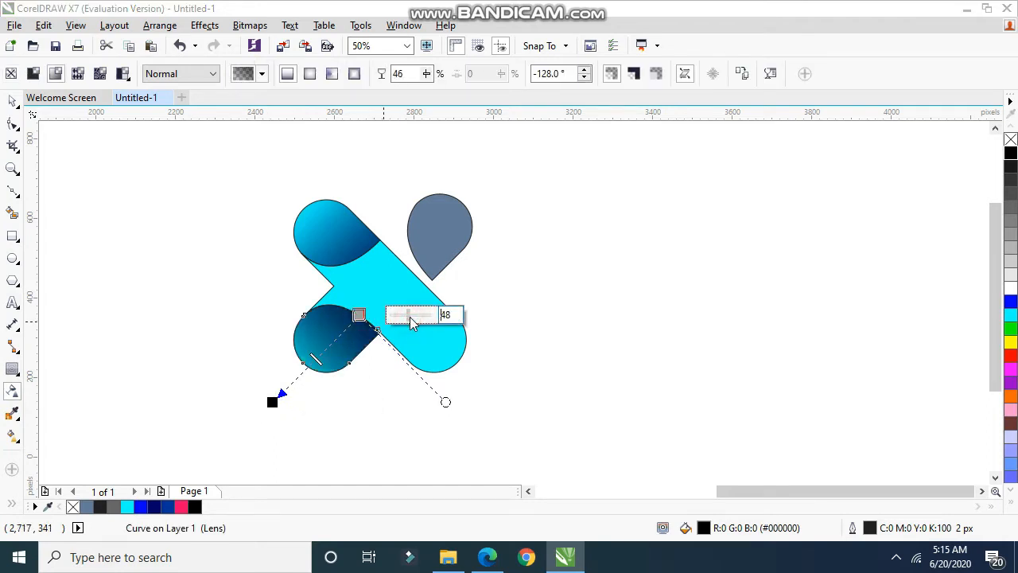
# - Pull the outer end of the lower-left teardrop's transparency onto its rounded edge and adjust the inner end
pyautogui.moveTo(272, 401); pyautogui.dragTo(307, 365)
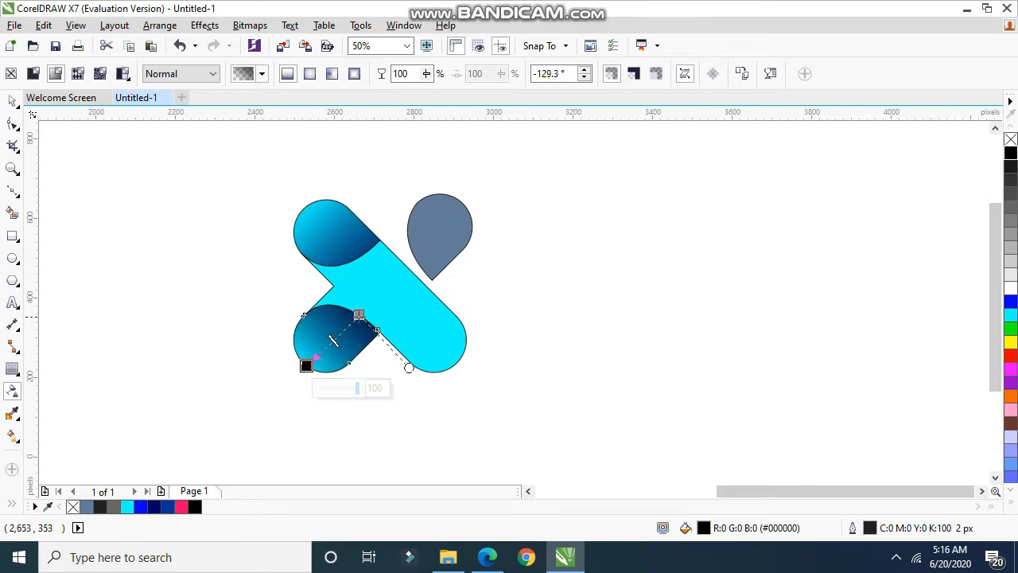
pyautogui.moveTo(359, 315)
pyautogui.mouseDown()
pyautogui.moveTo(385, 291)
pyautogui.moveTo(366, 264)
pyautogui.moveTo(372, 280)
pyautogui.mouseUp()
pyautogui.click(343, 220)
pyautogui.click(184, 306)
pyautogui.scroll(-1, 184, 306)
pyautogui.scroll(1, 208, 290)
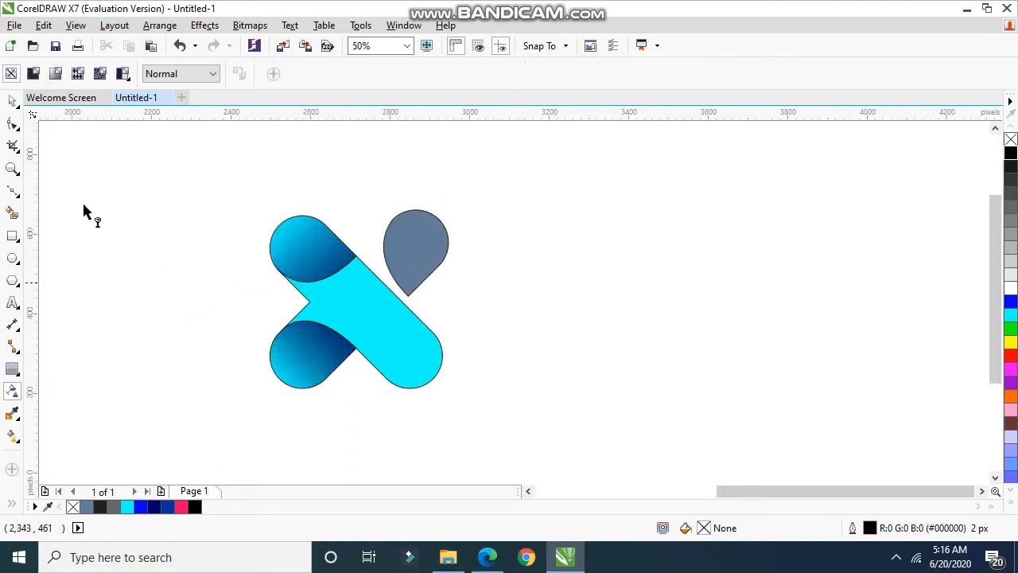
# - Remove the outlines from all the logo shapes
pyautogui.click(12, 102)
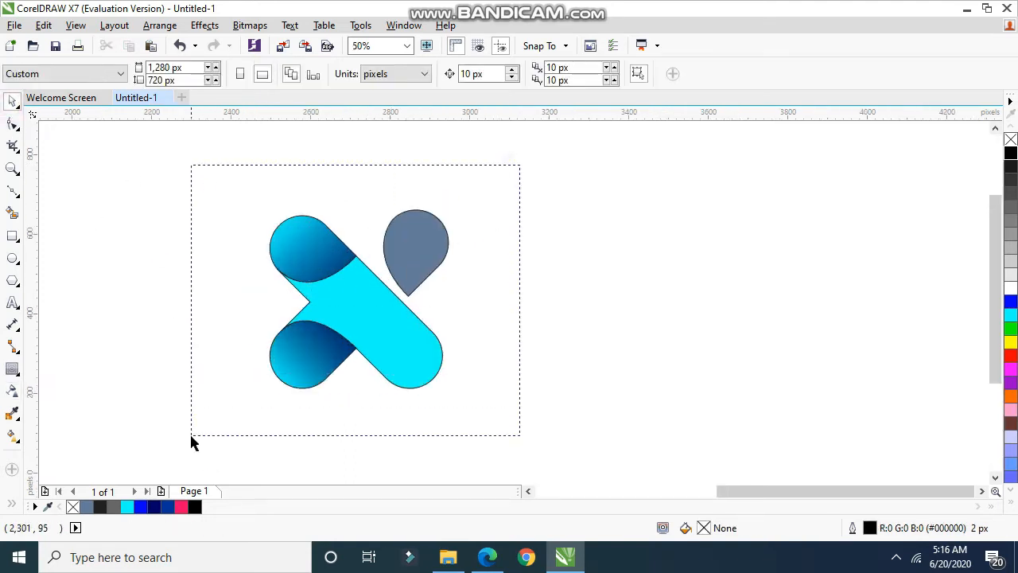
pyautogui.moveTo(191, 435); pyautogui.dragTo(190, 436)
pyautogui.rightClick(1011, 140)
pyautogui.click(638, 262)
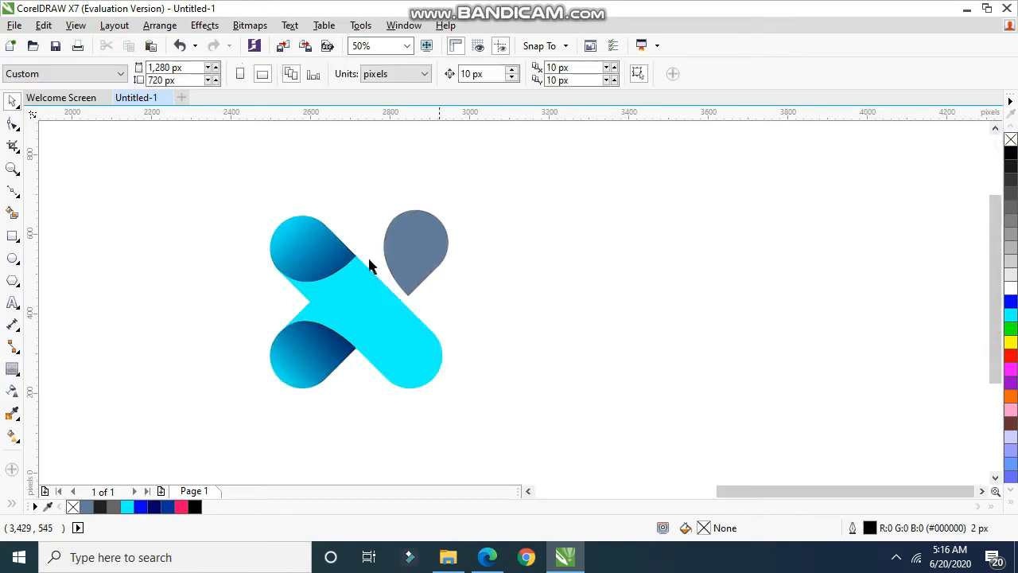
# - Apply a vertical fountain fill to the upper-right teardrop, with blue at its pointed end
pyautogui.click(405, 258)
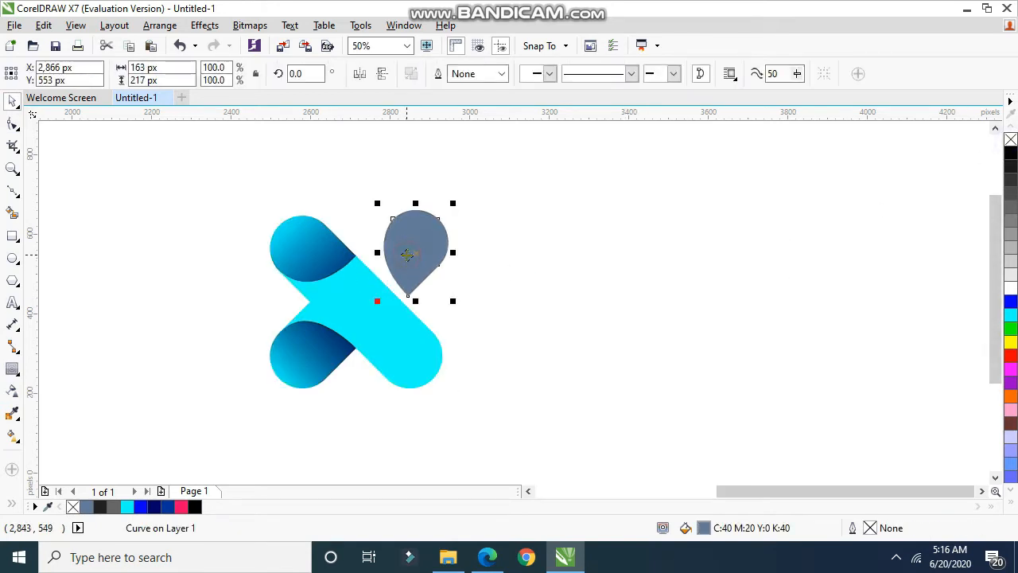
pyautogui.click(14, 438)
pyautogui.moveTo(419, 215); pyautogui.dragTo(418, 297)
pyautogui.click(1011, 303)
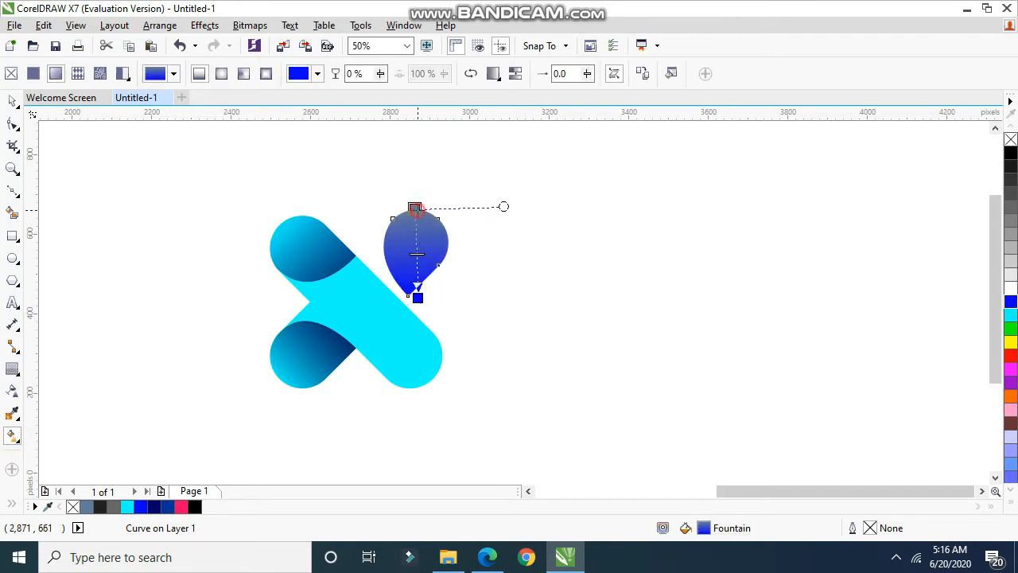
# - Try orange, dark magenta and violet for the rounded end of the upper-right teardrop's gradient
pyautogui.click(417, 210)
pyautogui.scroll(-4, 1011, 368)
pyautogui.click(1012, 237)
pyautogui.scroll(-3, 1011, 247)
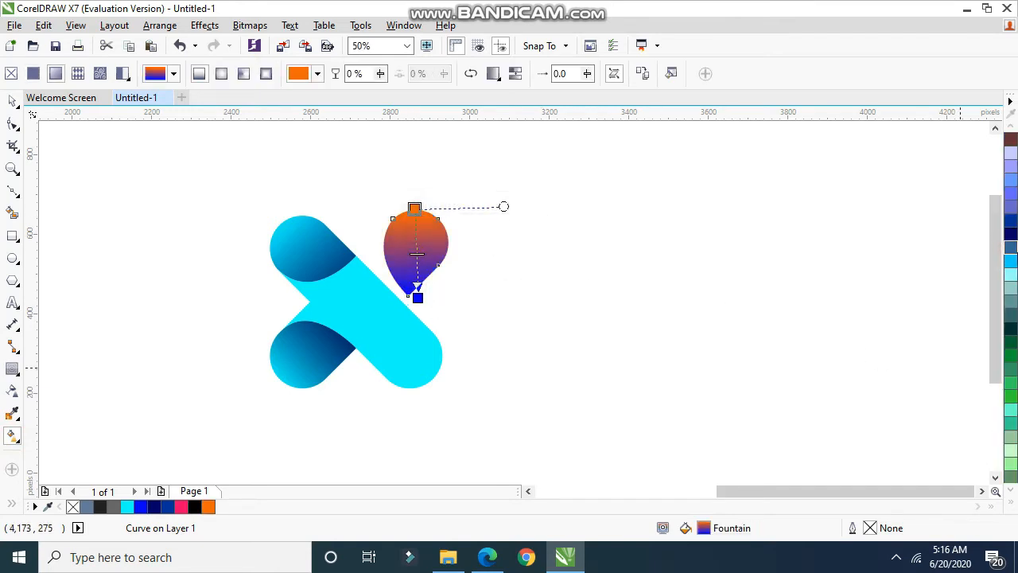
pyautogui.scroll(-5, 1011, 409)
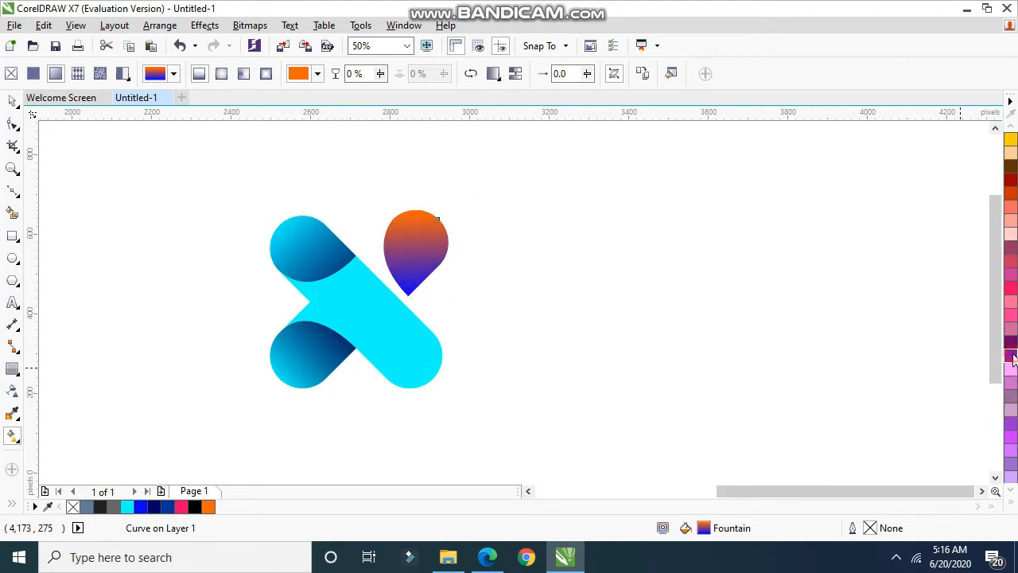
pyautogui.click(1011, 356)
pyautogui.scroll(-4, 1013, 398)
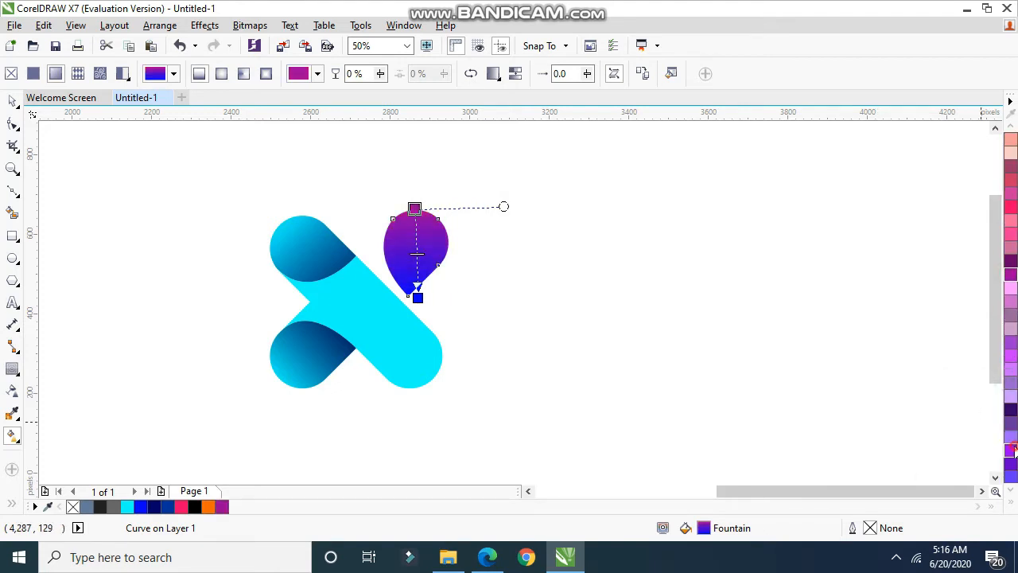
pyautogui.click(1011, 450)
# - Try cyan at the pointed end of the upper-right teardrop's gradient, and return it to blue
pyautogui.click(418, 297)
pyautogui.scroll(8, 1011, 318)
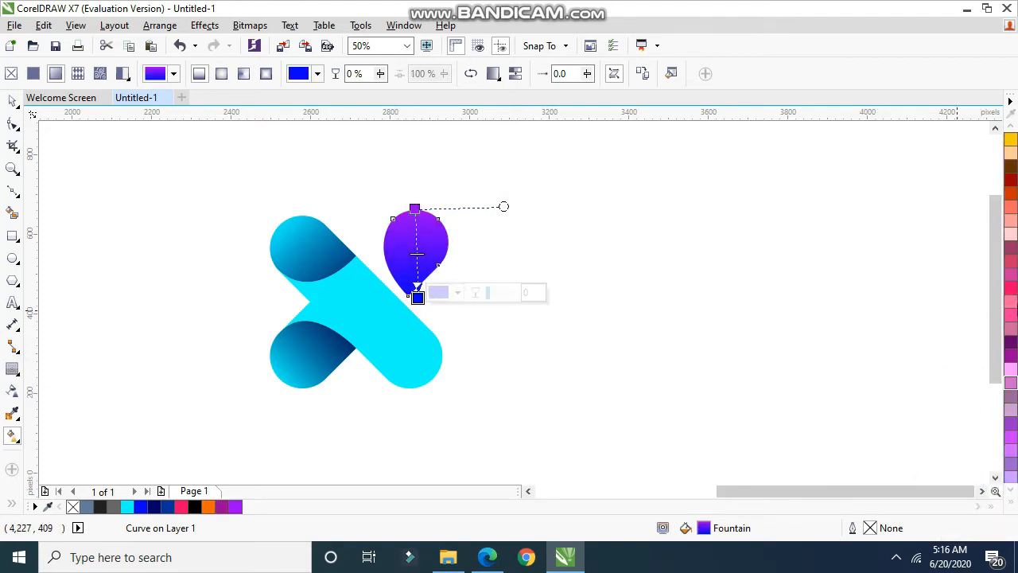
pyautogui.scroll(5, 1011, 318)
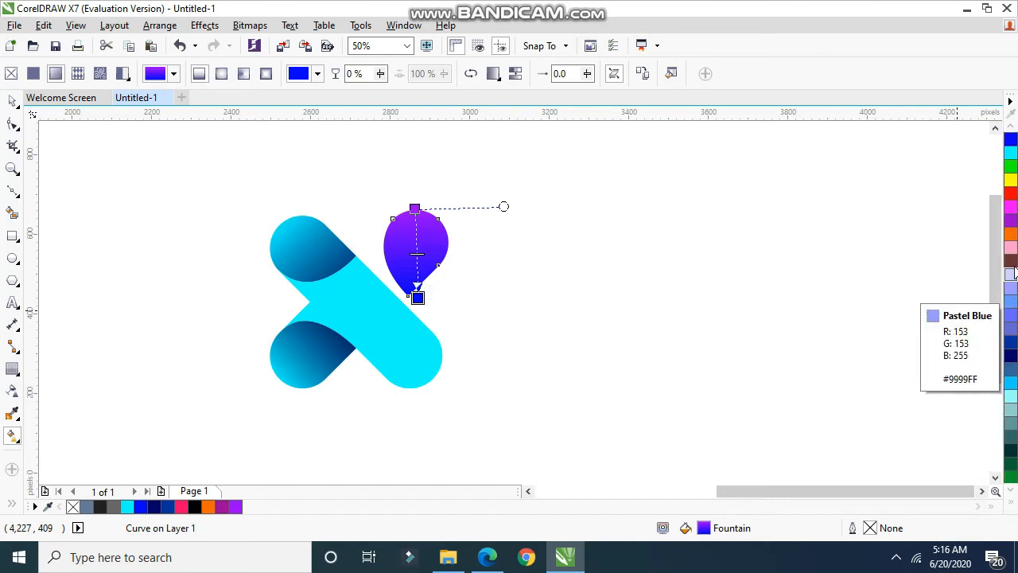
pyautogui.scroll(5, 1011, 239)
pyautogui.click(1011, 194)
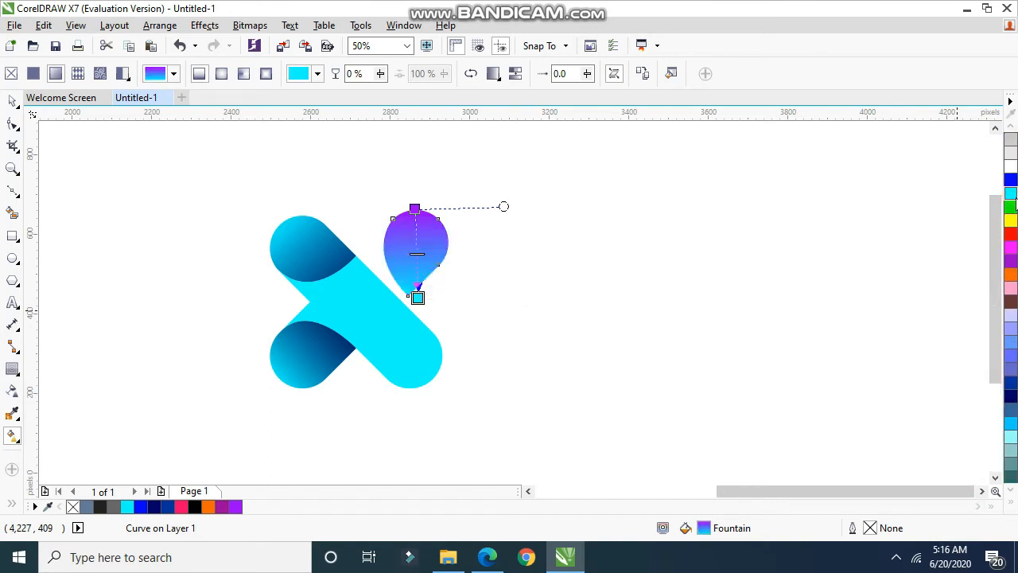
pyautogui.click(1011, 180)
# - Set the rounded end of the upper-right teardrop's gradient to Neon Purple
pyautogui.click(414, 208)
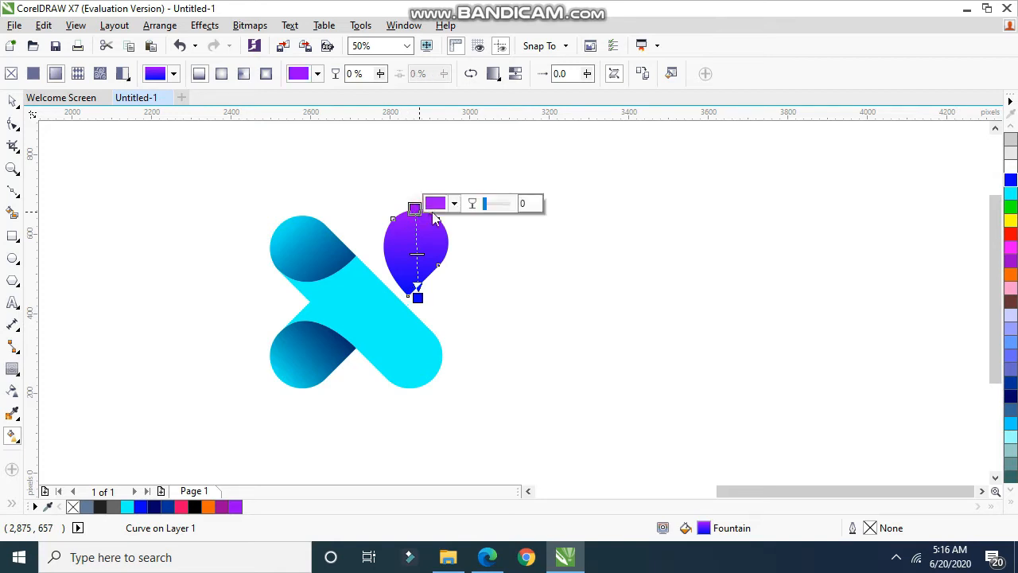
pyautogui.scroll(-10, 1011, 358)
pyautogui.click(1011, 354)
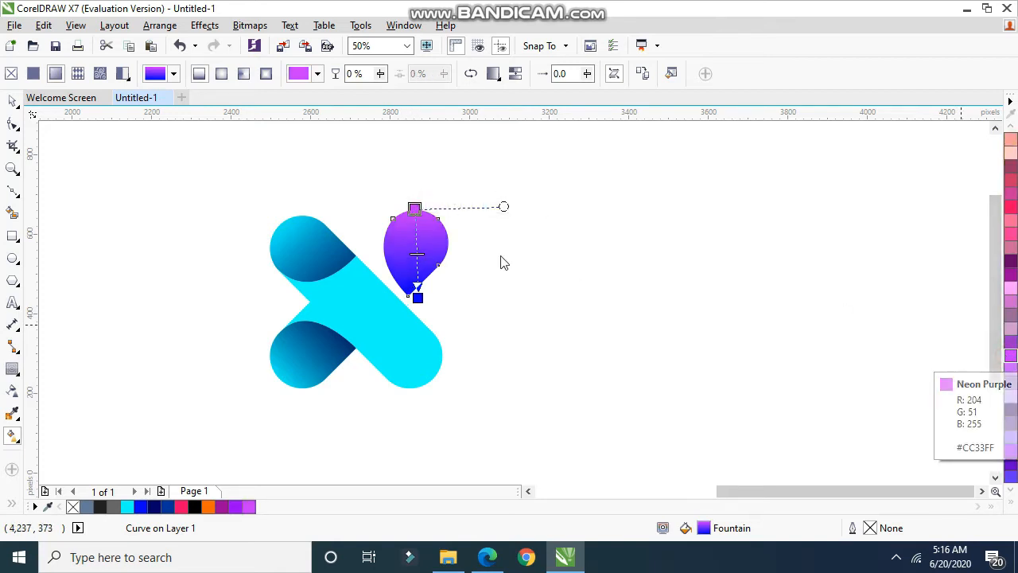
# - Reposition the upper-right teardrop's gradient to run vertically from inside its rounded end to just below its tip
pyautogui.moveTo(418, 297); pyautogui.dragTo(431, 331)
pyautogui.click(414, 207)
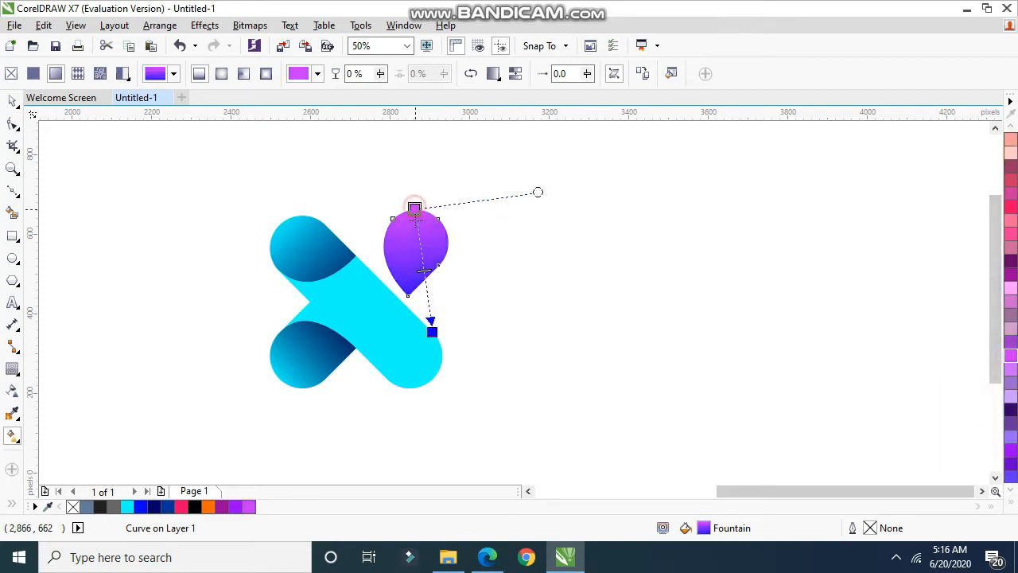
pyautogui.moveTo(414, 207); pyautogui.dragTo(401, 221)
pyautogui.moveTo(431, 331); pyautogui.dragTo(415, 323)
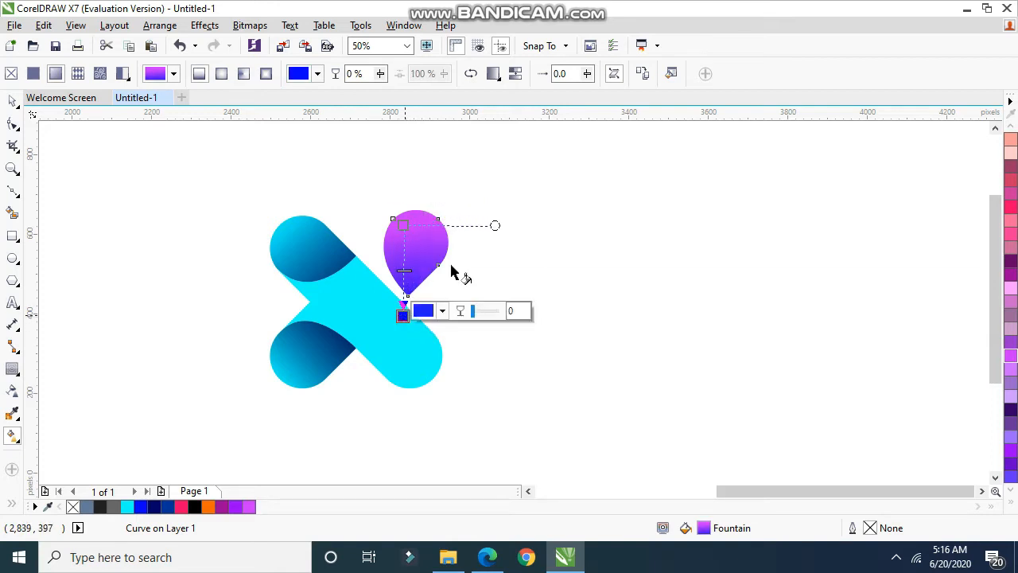
pyautogui.click(483, 255)
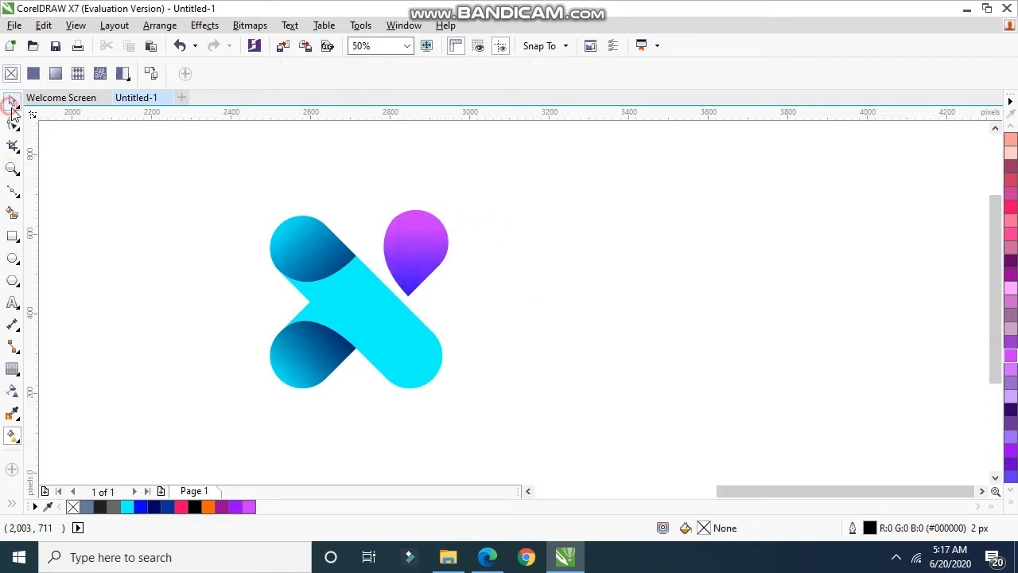
# - Draw a left-bulging arc from the purple teardrop's upper-left edge to the lower end of the cyan diagonal bar
pyautogui.click(12, 103)
pyautogui.scroll(-1, 301, 284)
pyautogui.scroll(1, 301, 284)
pyautogui.scroll(1, 445, 322)
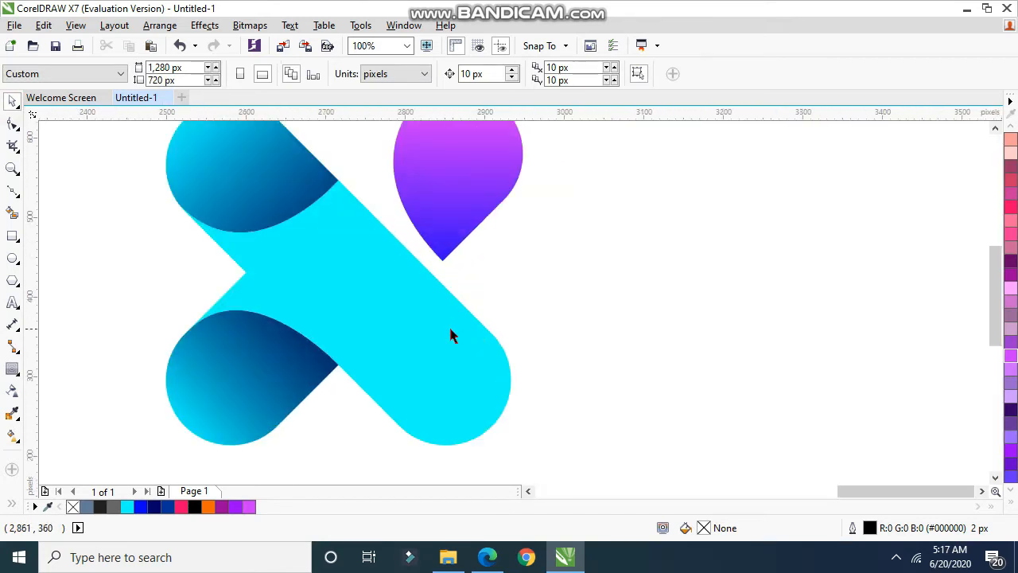
pyautogui.scroll(-1, 89, 290)
pyautogui.click(12, 191)
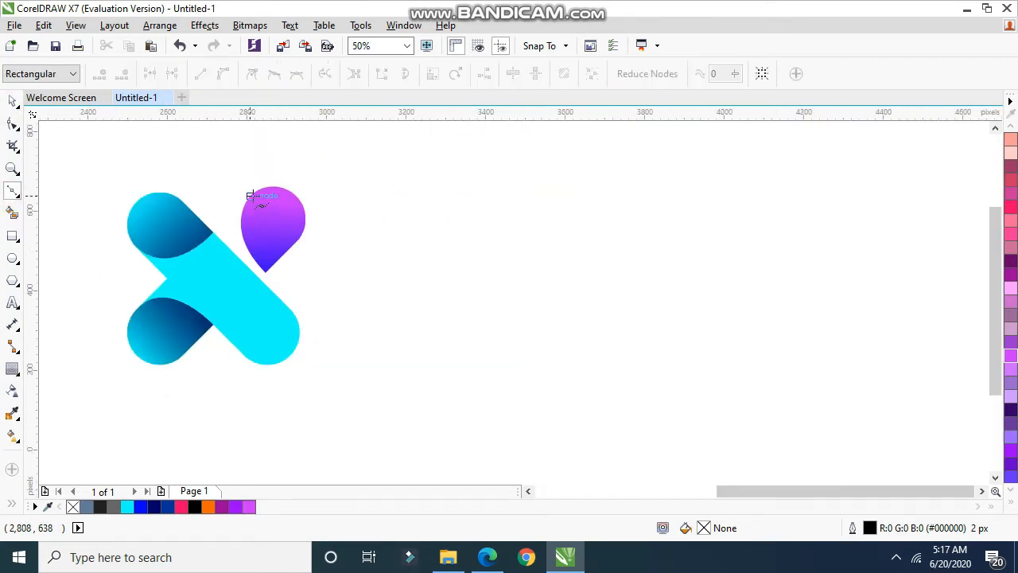
pyautogui.moveTo(256, 363); pyautogui.dragTo(330, 452)
# - Smart-fill the lower-right part of the cyan bar bounded by the arc, delete the arc, and select the filled piece
pyautogui.click(11, 214)
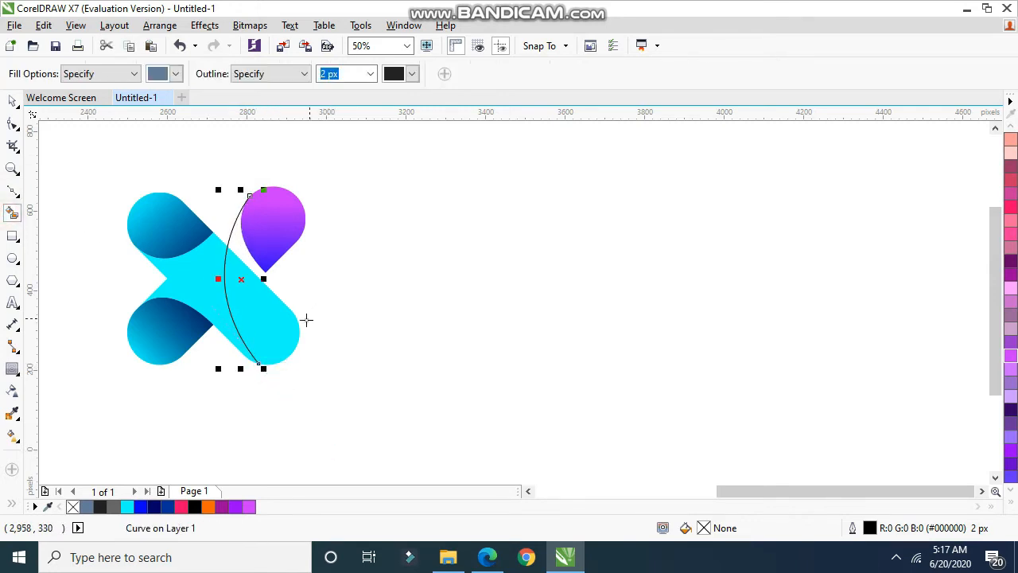
pyautogui.click(274, 318)
pyautogui.click(13, 101)
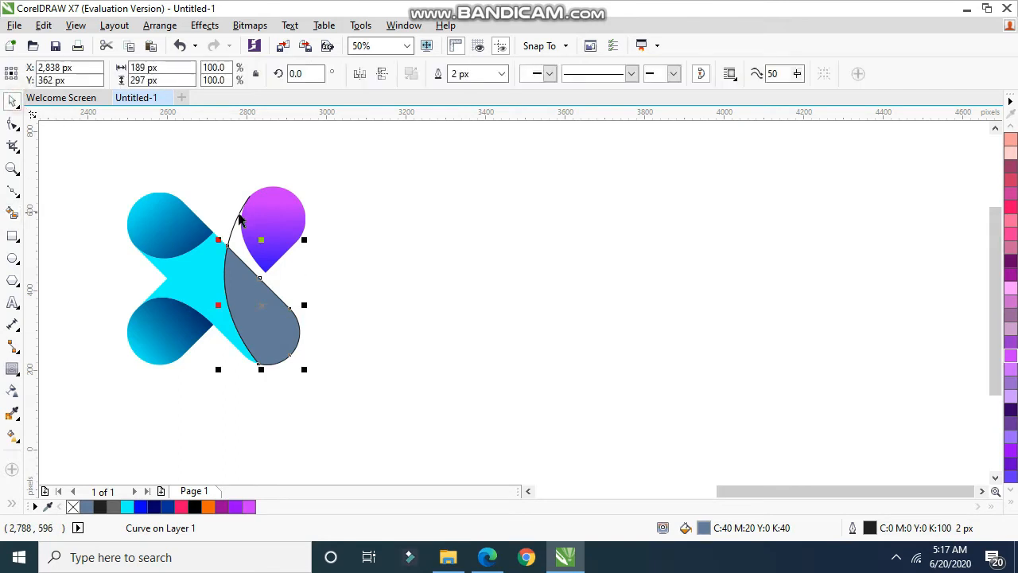
pyautogui.click(244, 216)
pyautogui.press('Delete')
pyautogui.click(273, 303)
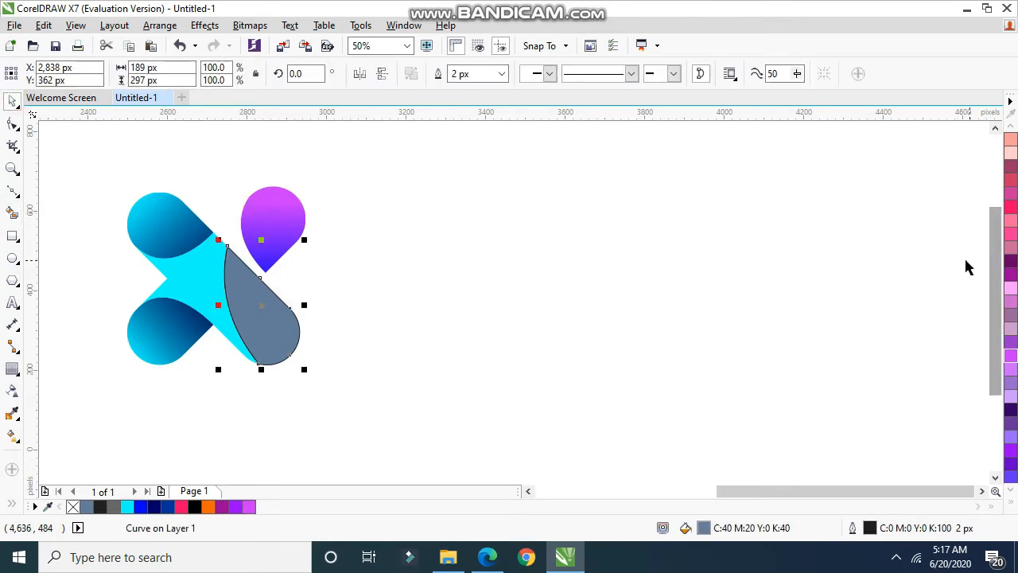
# - Try pink #FF0066 and sky blue #00CCFF fills on the lower-right piece of the cyan bar
pyautogui.click(1010, 220)
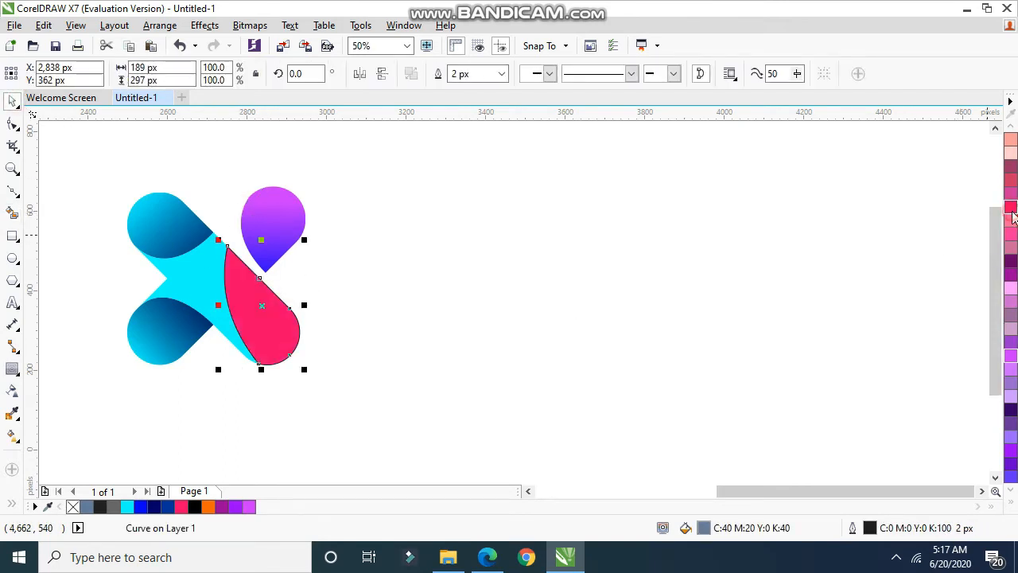
pyautogui.scroll(-5, 1010, 227)
pyautogui.click(1010, 390)
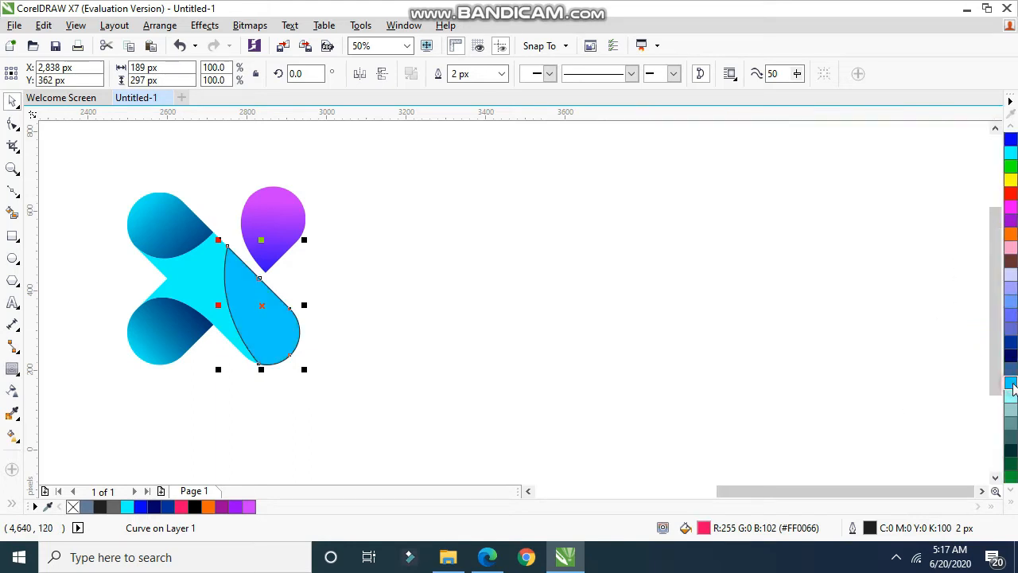
pyautogui.scroll(5, 1010, 318)
# - Fill the lower-right piece with white, remove its outline, and apply a uniform transparency of 23
pyautogui.click(1010, 288)
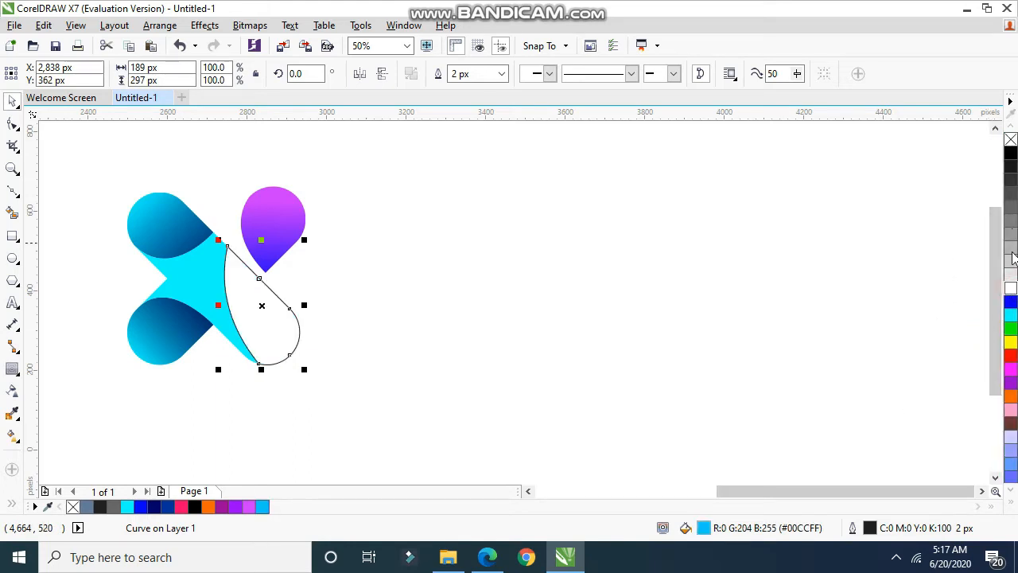
pyautogui.rightClick(1010, 140)
pyautogui.click(12, 391)
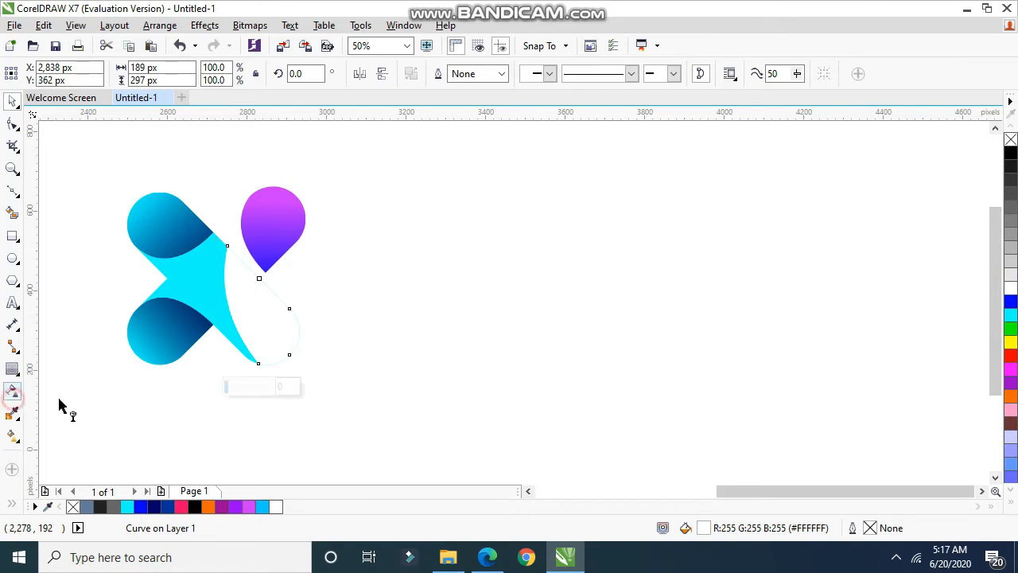
pyautogui.moveTo(231, 389)
pyautogui.mouseDown()
pyautogui.moveTo(255, 389)
pyautogui.moveTo(238, 390)
pyautogui.mouseUp()
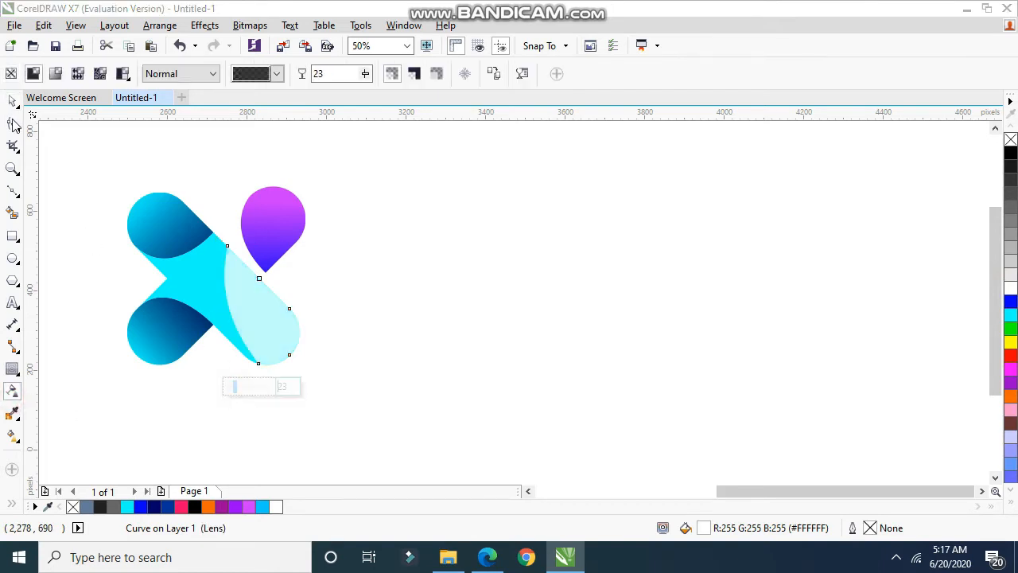
# - Recolour the lower-right piece Blue #0000FF and increase its uniform transparency so it blends into a lighter blue
pyautogui.click(12, 101)
pyautogui.click(1011, 302)
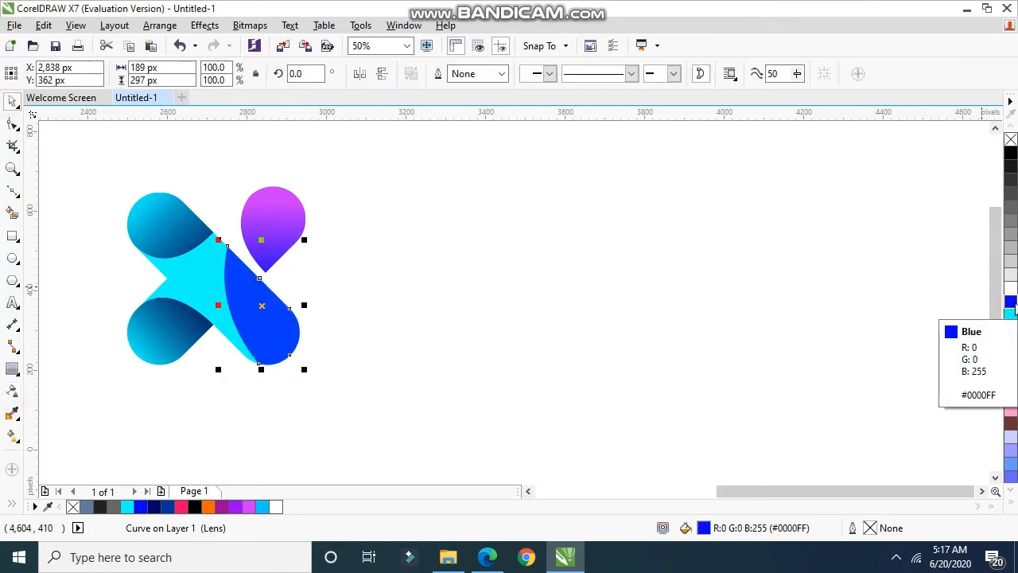
pyautogui.click(12, 391)
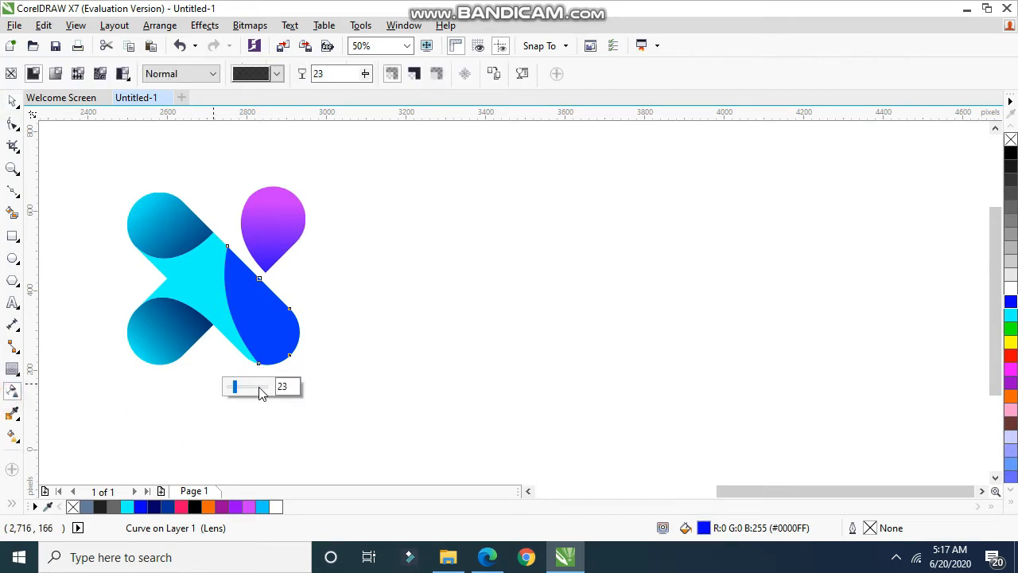
pyautogui.moveTo(239, 389); pyautogui.dragTo(256, 388)
pyautogui.click(12, 105)
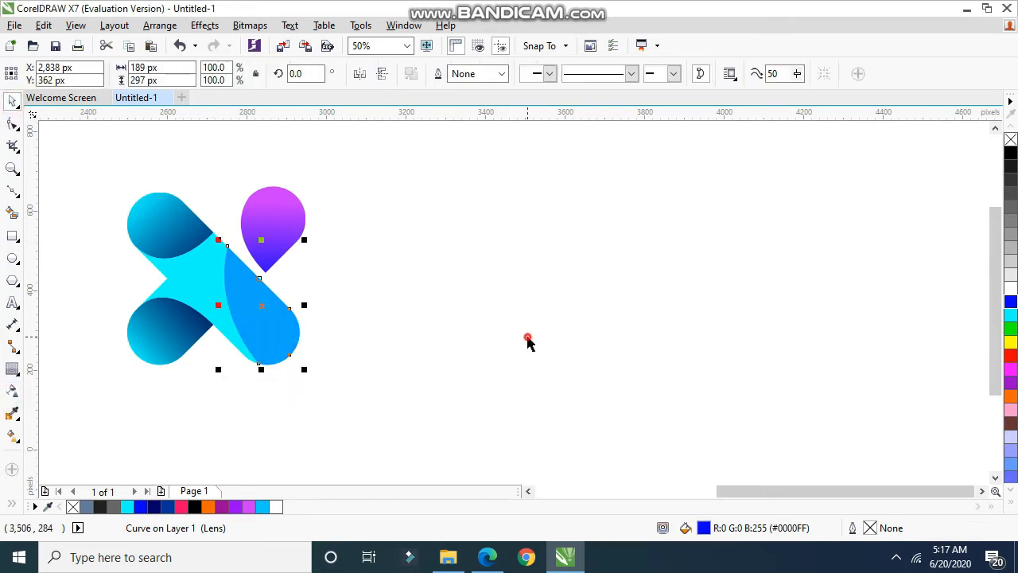
pyautogui.click(528, 340)
# - Draw a circle, resize it to about 139 px, and centre it inside the rounded end of the purple teardrop
pyautogui.scroll(1, 218, 273)
pyautogui.scroll(-1, 228, 288)
pyautogui.scroll(-1, 222, 284)
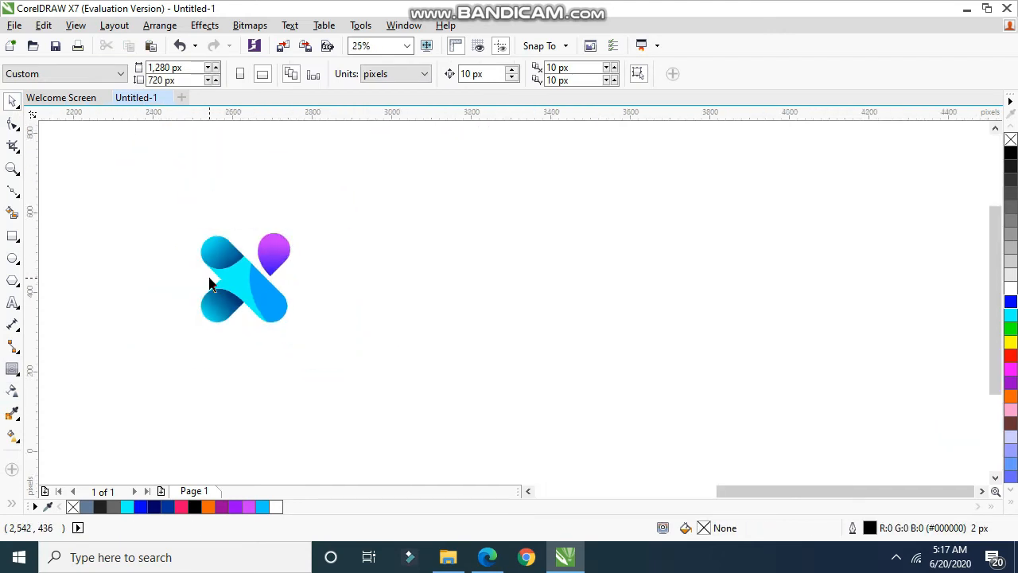
pyautogui.scroll(2, 326, 266)
pyautogui.scroll(-1, 268, 233)
pyautogui.scroll(1, 238, 251)
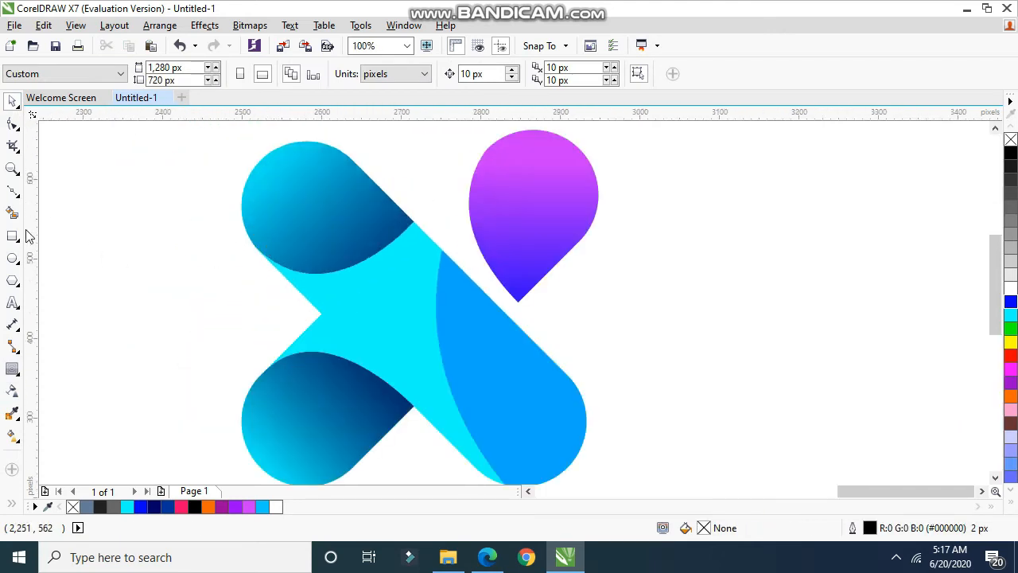
pyautogui.click(12, 257)
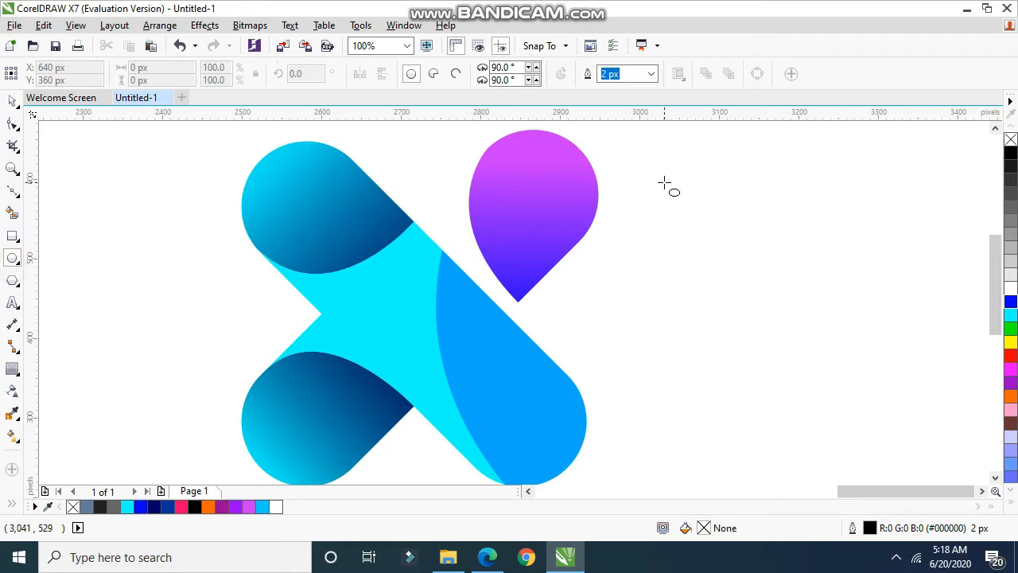
pyautogui.moveTo(664, 182); pyautogui.dragTo(524, 322)
pyautogui.moveTo(582, 248)
pyautogui.mouseDown()
pyautogui.moveTo(532, 216)
pyautogui.moveTo(532, 201)
pyautogui.mouseUp()
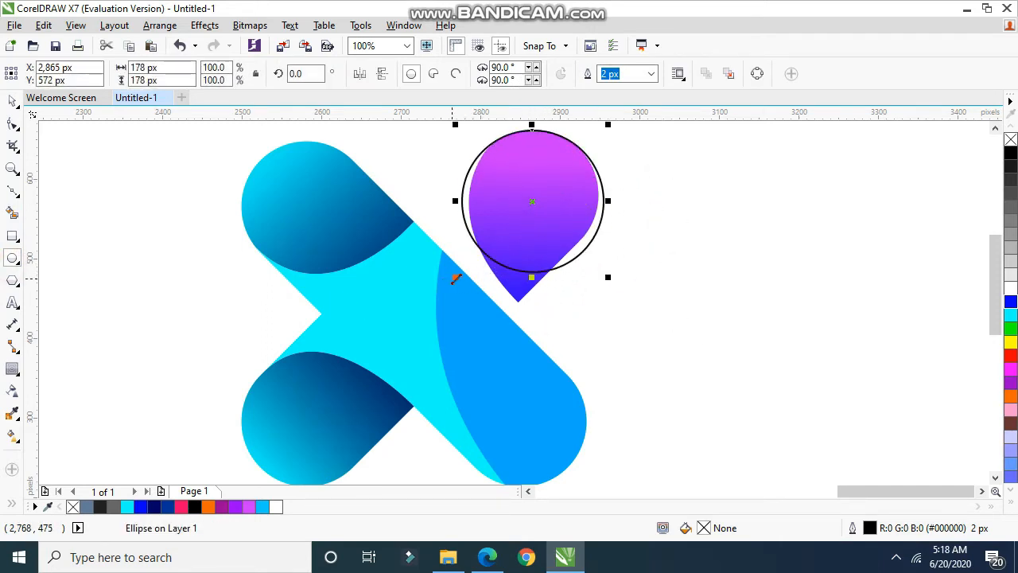
pyautogui.moveTo(455, 278); pyautogui.dragTo(495, 239)
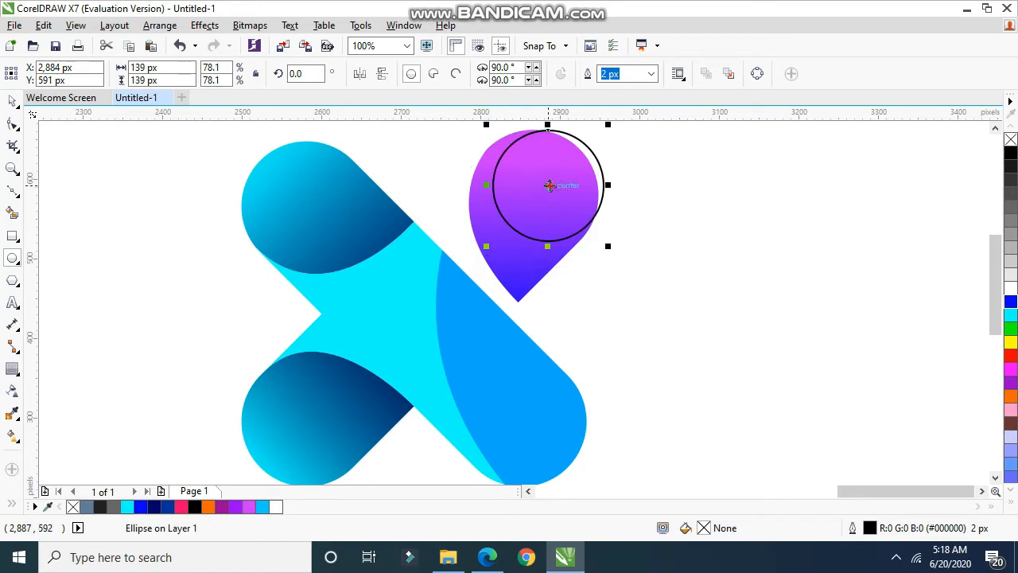
pyautogui.moveTo(549, 185); pyautogui.dragTo(534, 192)
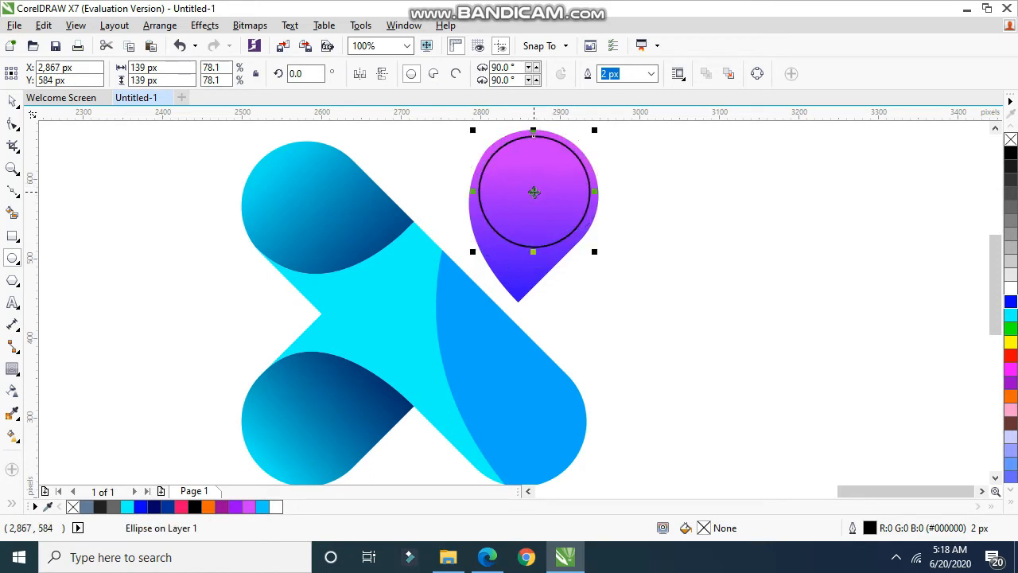
# - Place a copy of the circle about 69 px straight below the original on the purple teardrop
pyautogui.click(12, 214)
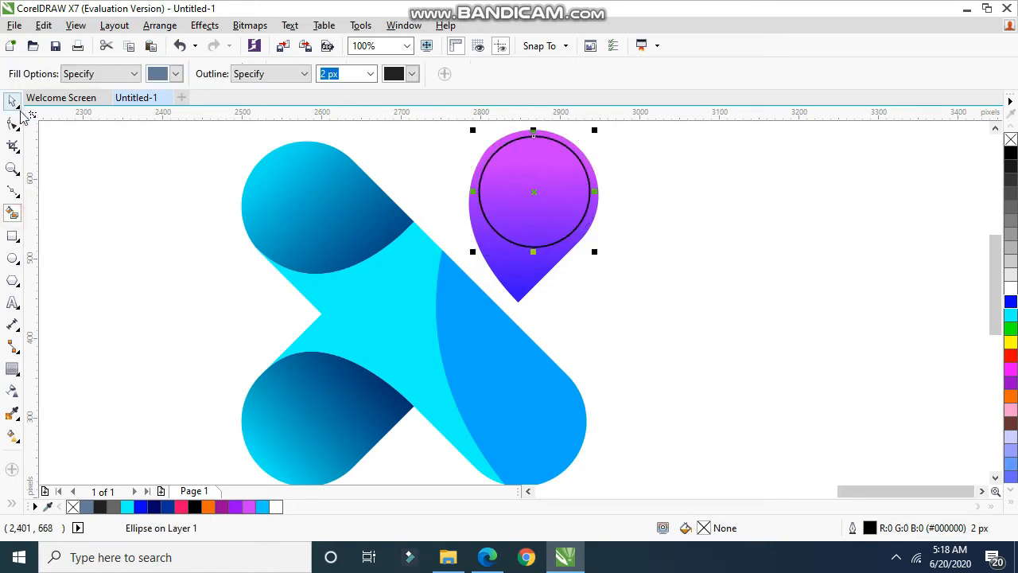
pyautogui.click(13, 101)
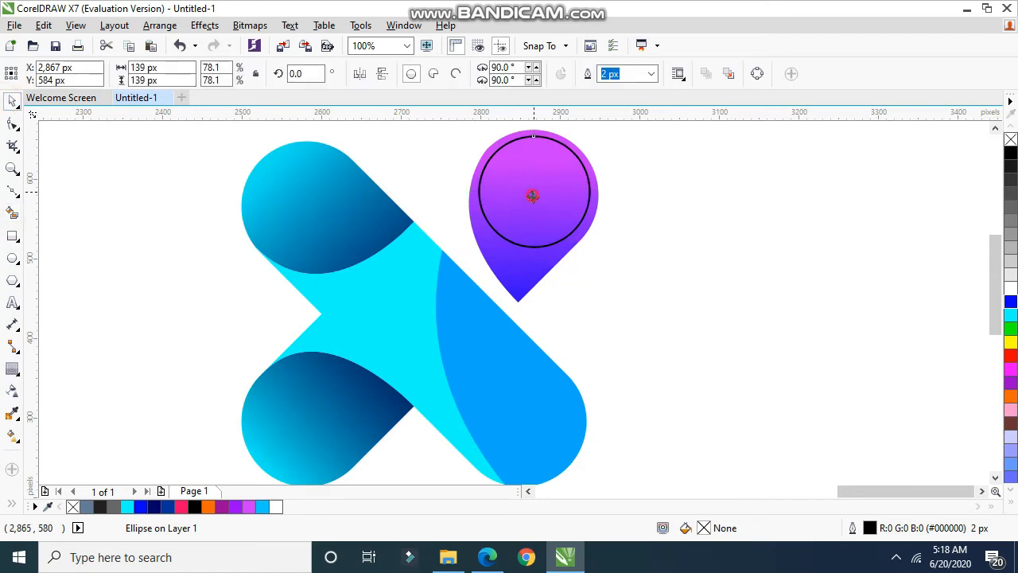
pyautogui.moveTo(533, 195); pyautogui.dragTo(533, 250)
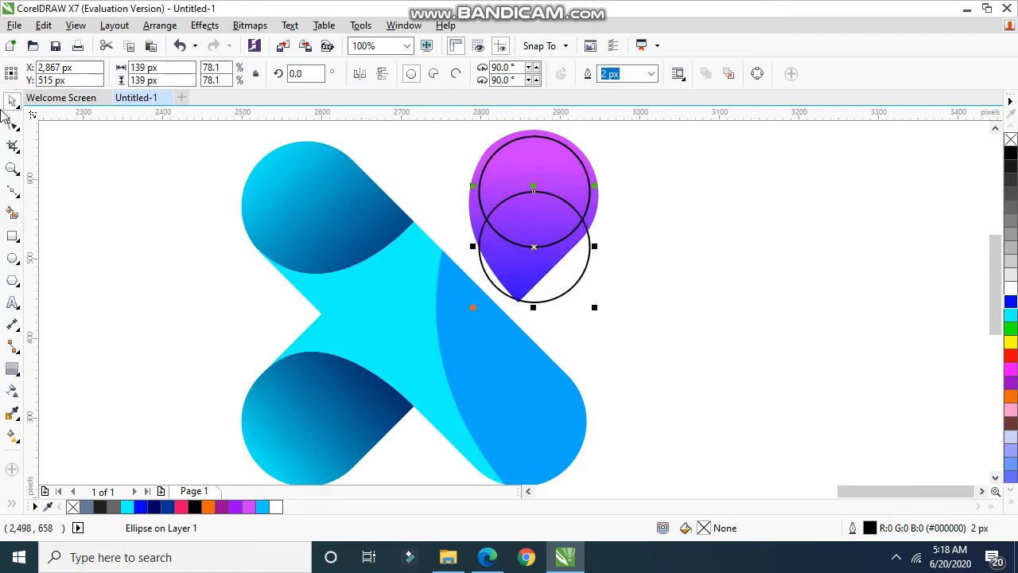
# - Smart-fill the upper crescent between the two overlapping circles, delete both circles, and select the crescent
pyautogui.click(13, 214)
pyautogui.click(538, 168)
pyautogui.press('space')
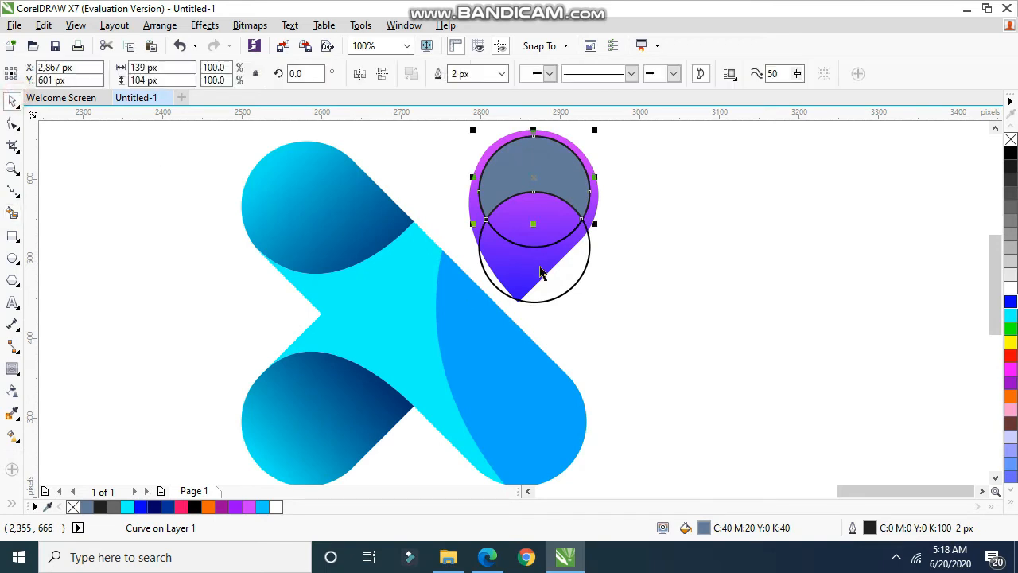
pyautogui.click(562, 238)
pyautogui.press('Delete')
pyautogui.click(555, 234)
pyautogui.press('Delete')
pyautogui.click(575, 159)
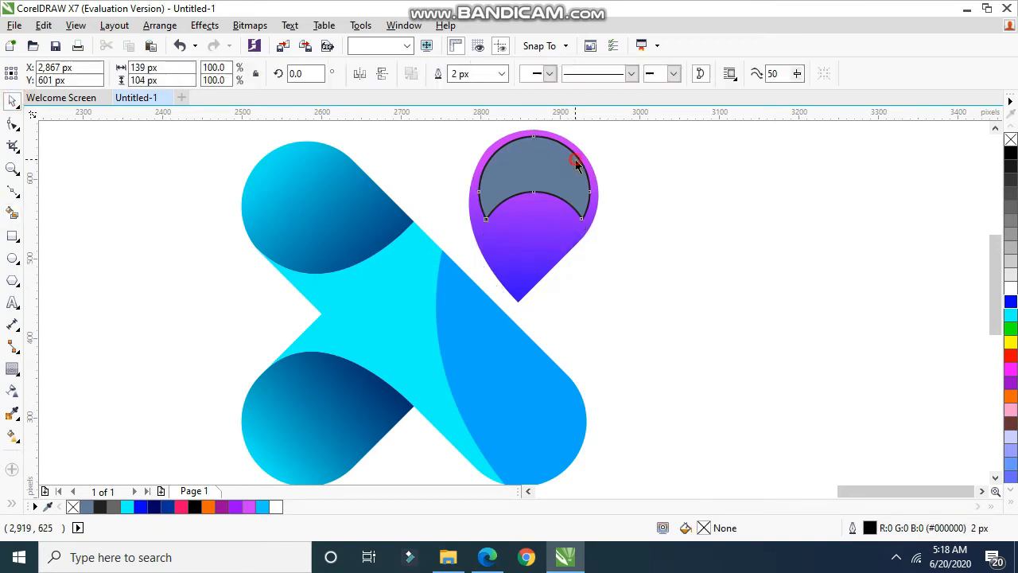
# - Fill the crescent white, remove its outline, and apply a uniform transparency of 69
pyautogui.click(1011, 291)
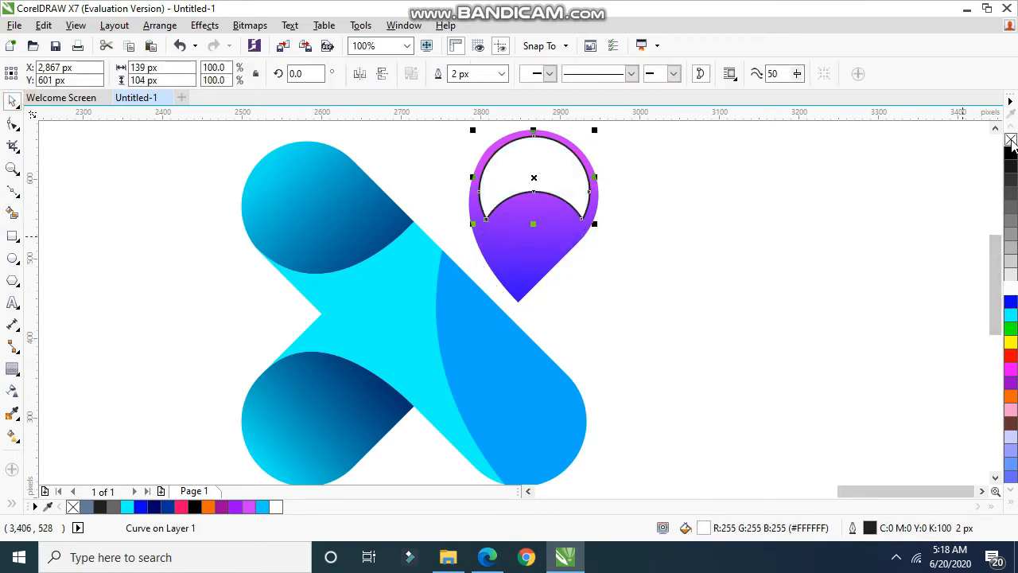
pyautogui.rightClick(1011, 141)
pyautogui.click(13, 391)
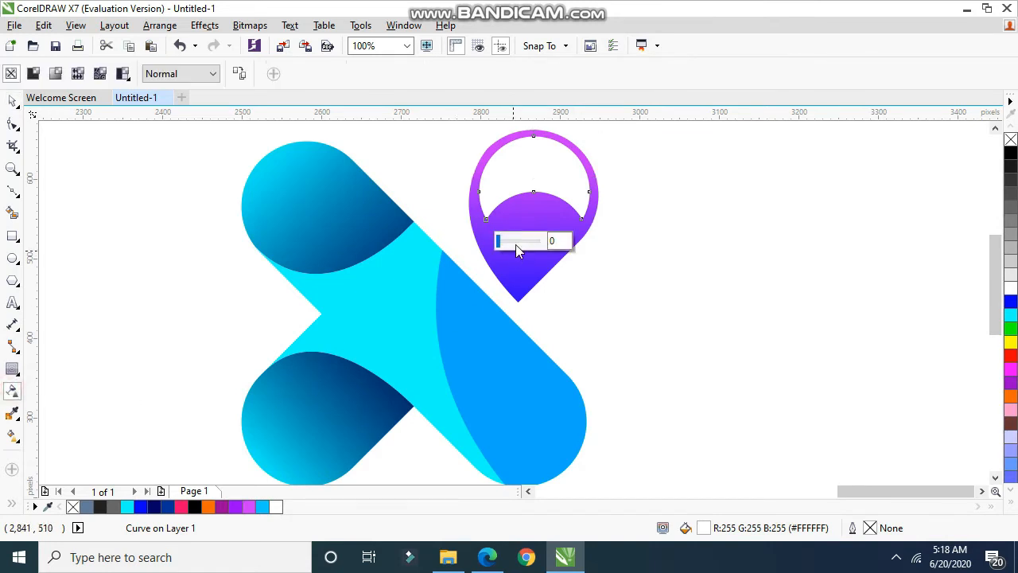
pyautogui.moveTo(501, 241); pyautogui.dragTo(522, 241)
# - Apply a vertical linear transparency to the white crescent, from 40 near its top to 100 around its inner curve
pyautogui.moveTo(533, 145); pyautogui.dragTo(532, 215)
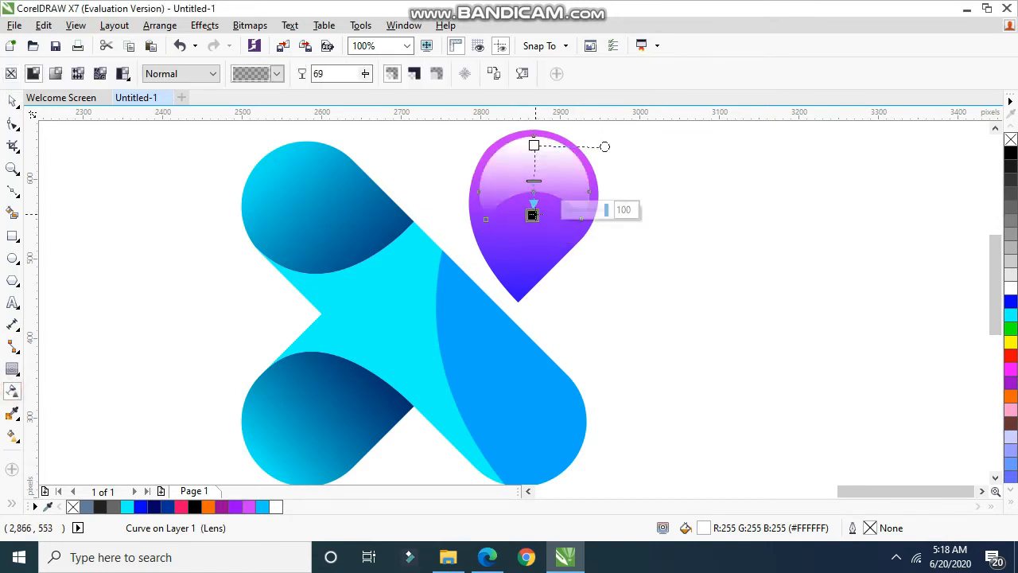
pyautogui.moveTo(580, 141); pyautogui.dragTo(587, 141)
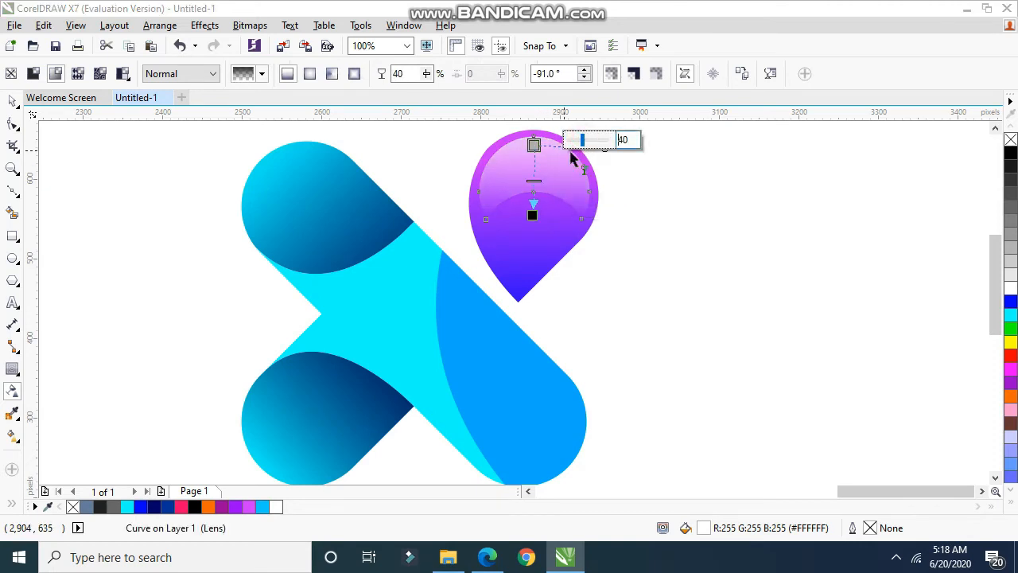
pyautogui.moveTo(532, 215)
pyautogui.mouseDown()
pyautogui.moveTo(528, 237)
pyautogui.moveTo(533, 189)
pyautogui.moveTo(528, 200)
pyautogui.mouseUp()
pyautogui.click(581, 238)
pyautogui.click(613, 239)
# - Extend the white crescent's transparency gradient downward so its fully transparent end lies below the crescent
pyautogui.scroll(-2, 613, 239)
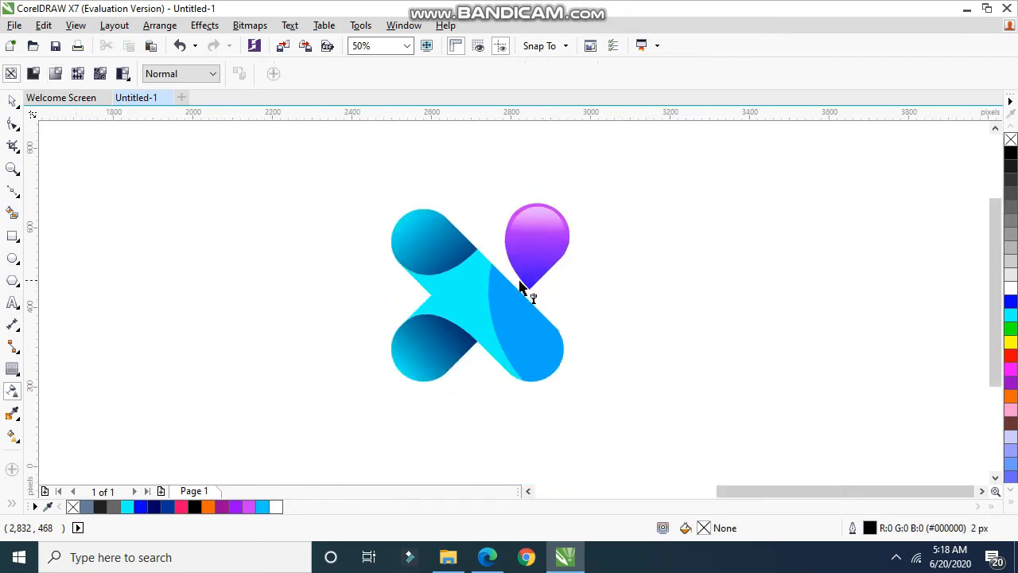
pyautogui.scroll(2, 545, 270)
pyautogui.click(518, 261)
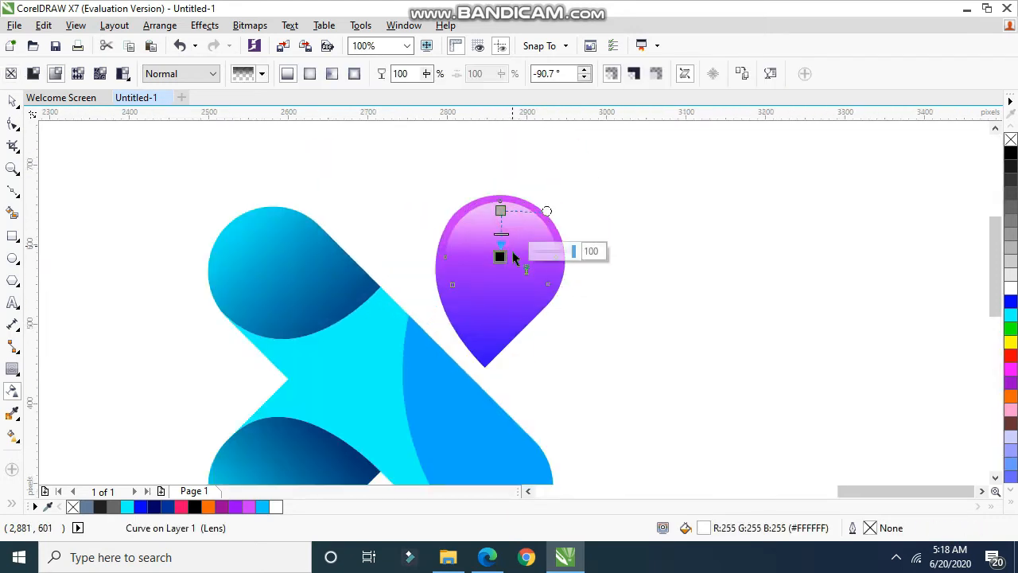
pyautogui.moveTo(501, 211); pyautogui.dragTo(499, 314)
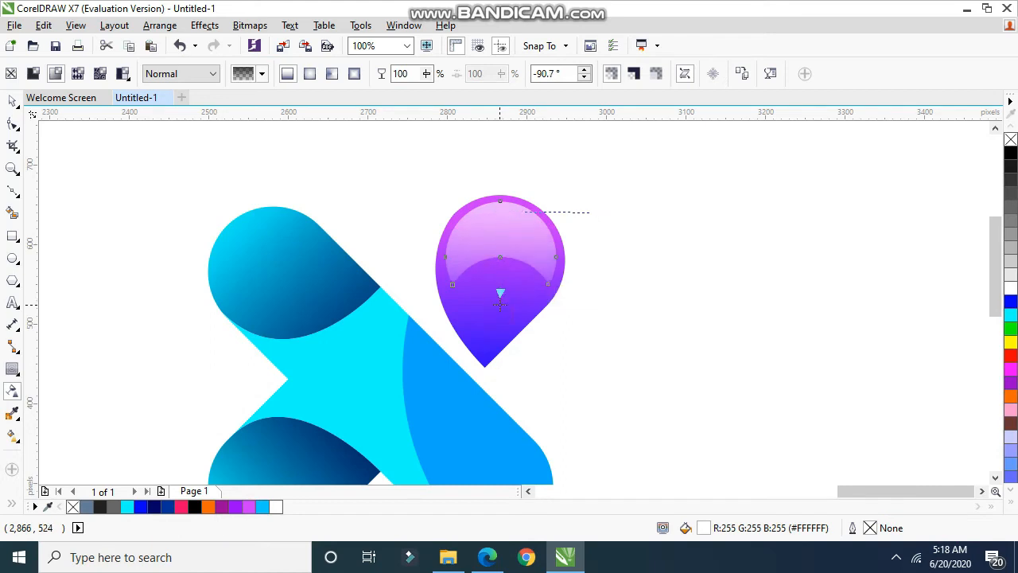
pyautogui.click(552, 371)
pyautogui.scroll(-1, 538, 371)
pyautogui.scroll(1, 455, 465)
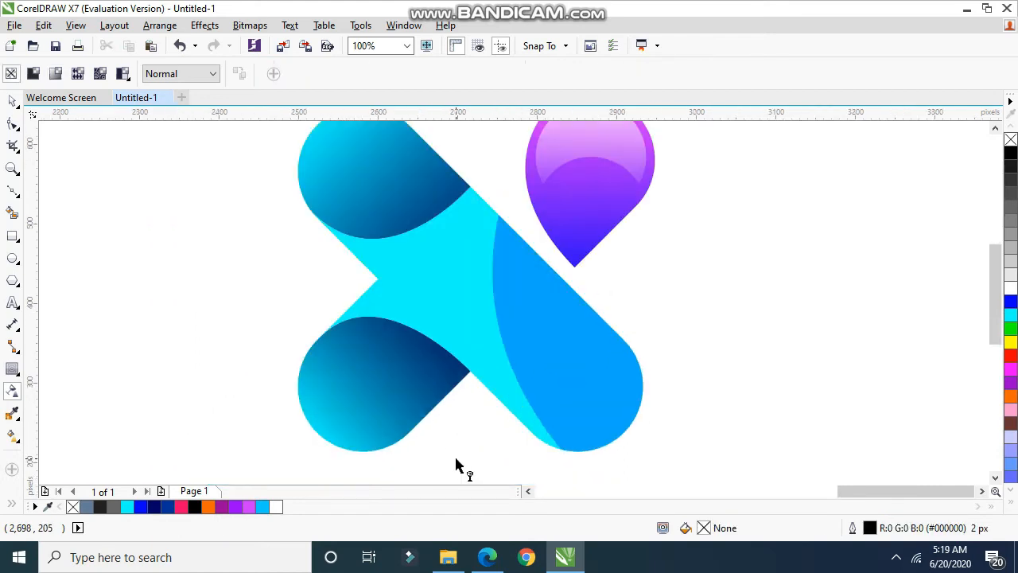
# - Try a contour on the cyan base shape, undo it, and deselect the shape
pyautogui.click(12, 102)
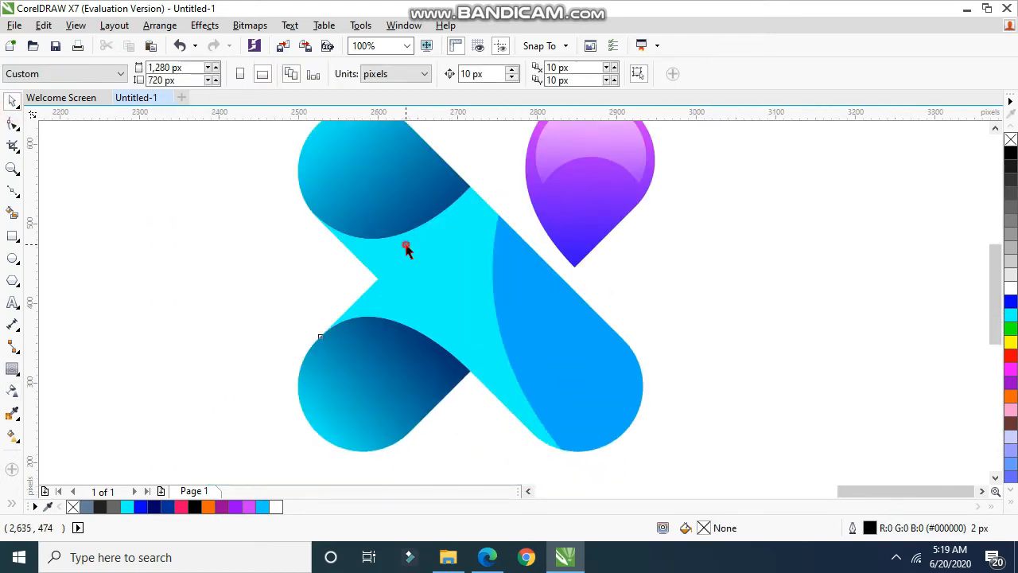
pyautogui.click(406, 247)
pyautogui.click(12, 368)
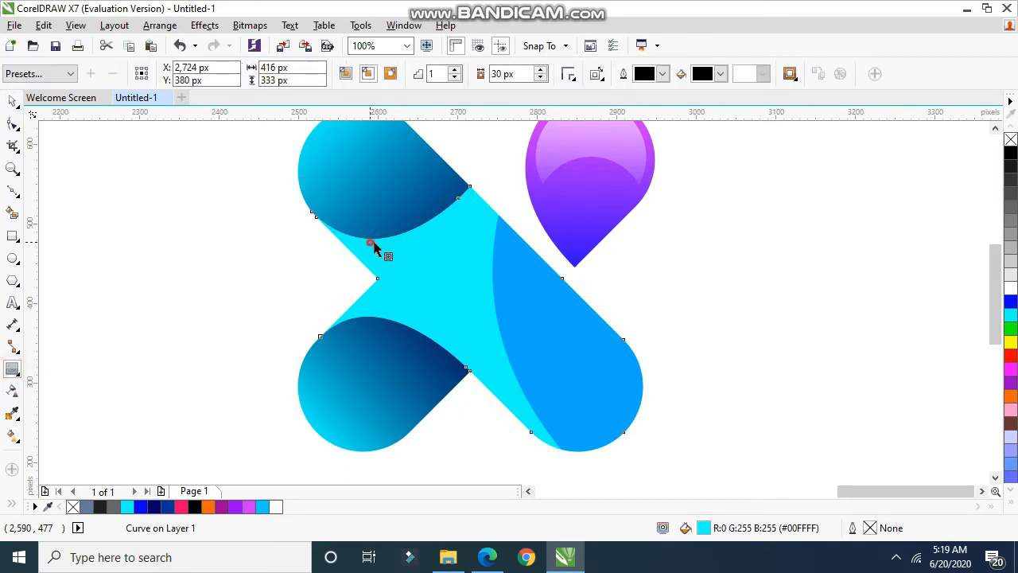
pyautogui.moveTo(373, 243); pyautogui.dragTo(395, 198)
pyautogui.hotkey('ctrl', 'z')
pyautogui.click(12, 100)
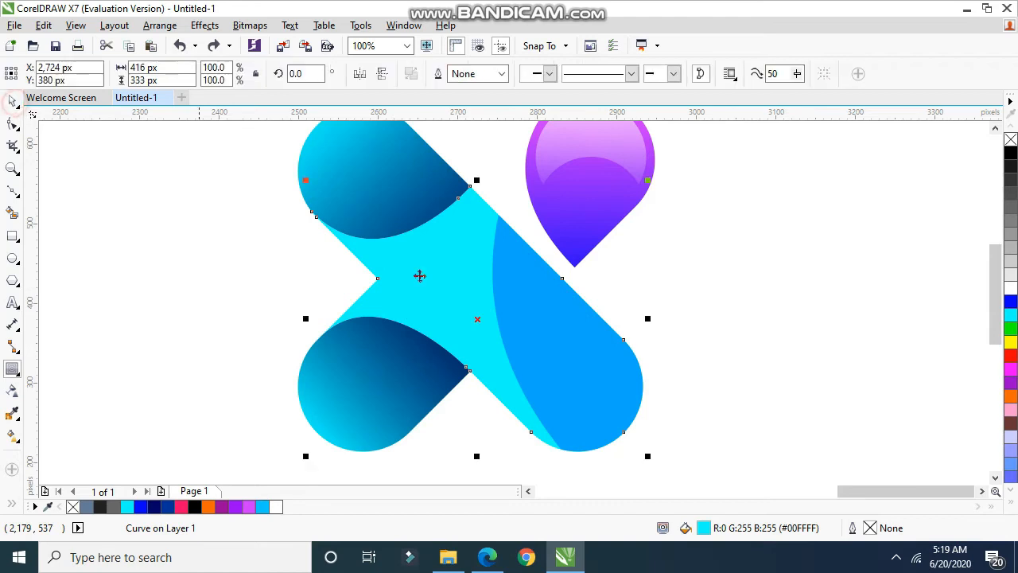
pyautogui.click(179, 286)
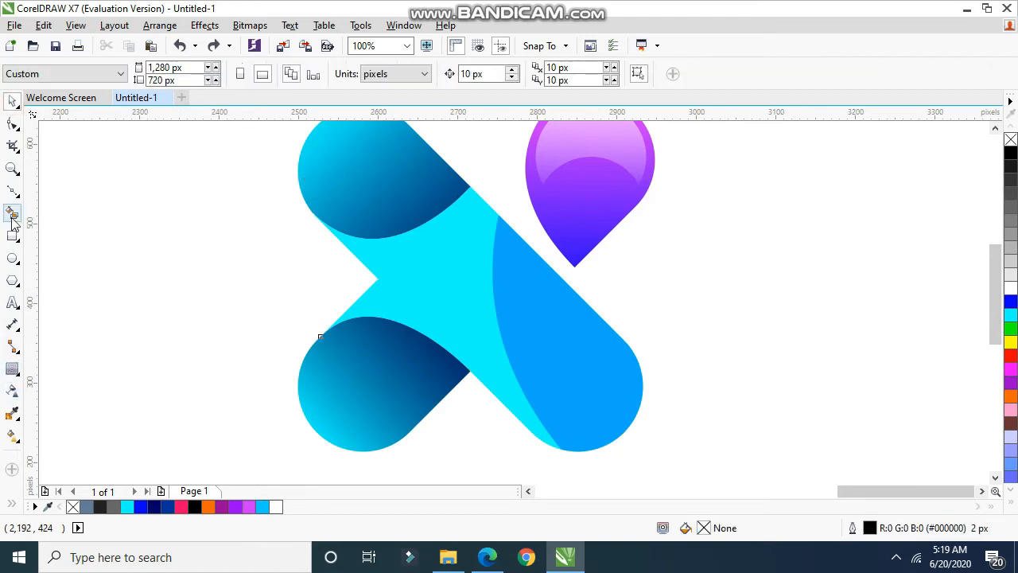
# - Smart-fill the central cyan area between the lobes and colour the new piece grey #666666
pyautogui.click(12, 215)
pyautogui.click(458, 269)
pyautogui.click(12, 100)
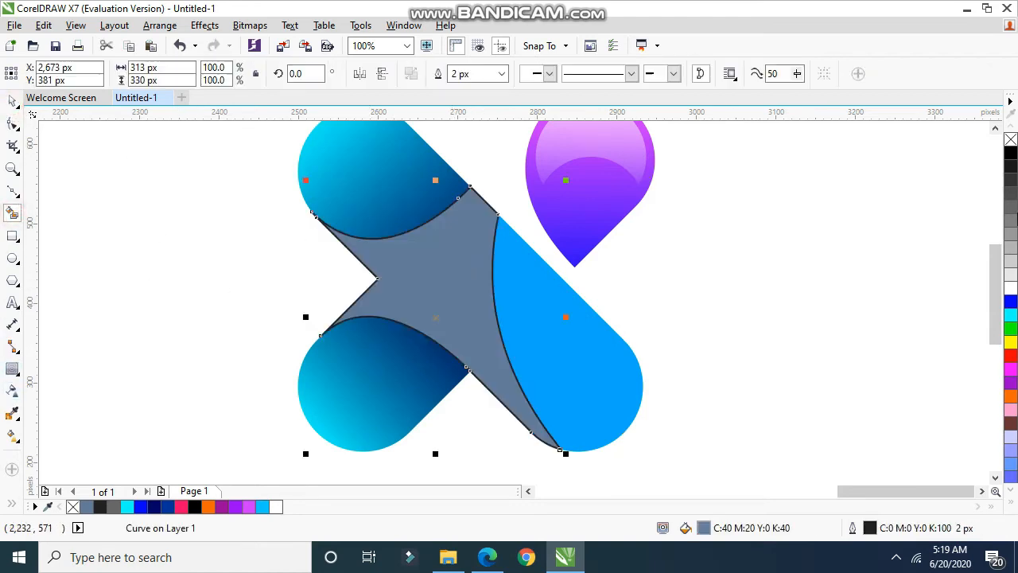
pyautogui.click(1012, 209)
# - Add a one-step inside contour with a 10 px offset to the grey central piece
pyautogui.click(11, 368)
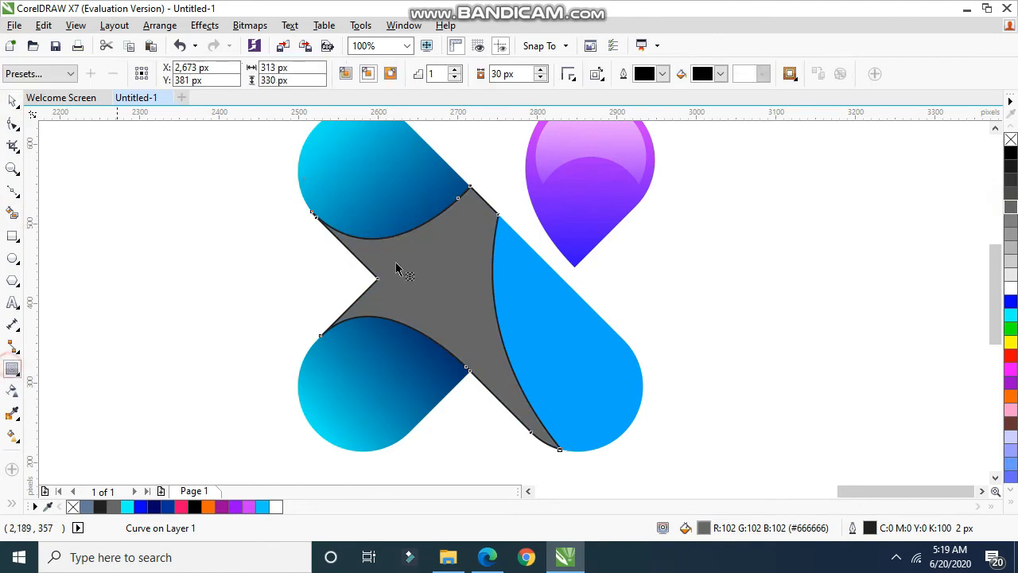
pyautogui.moveTo(463, 219); pyautogui.dragTo(434, 188)
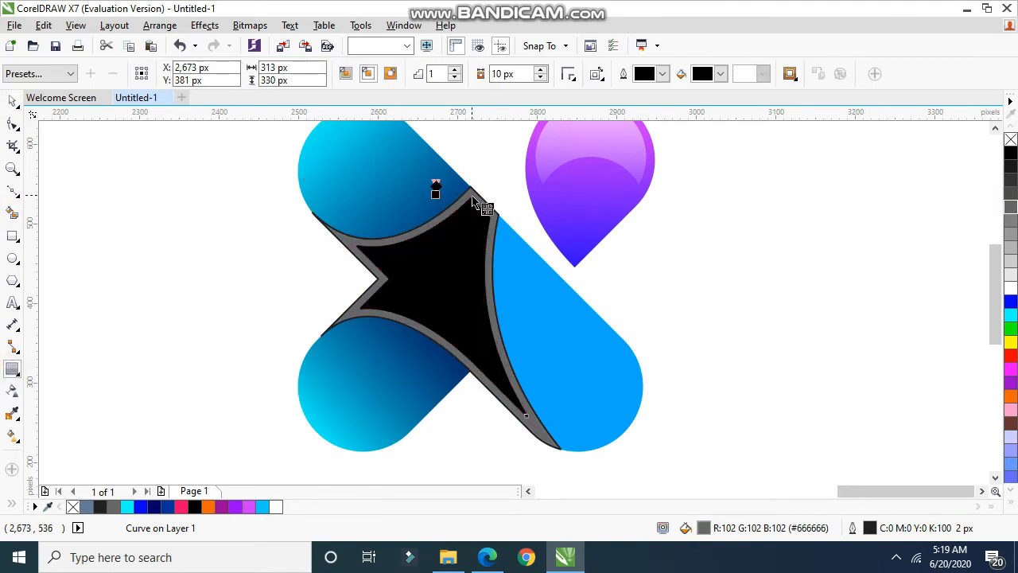
# - Draw a short line of about 12 × 14 px from the black contour's upper tip to the grey piece's outer edge
pyautogui.click(12, 191)
pyautogui.scroll(2, 501, 195)
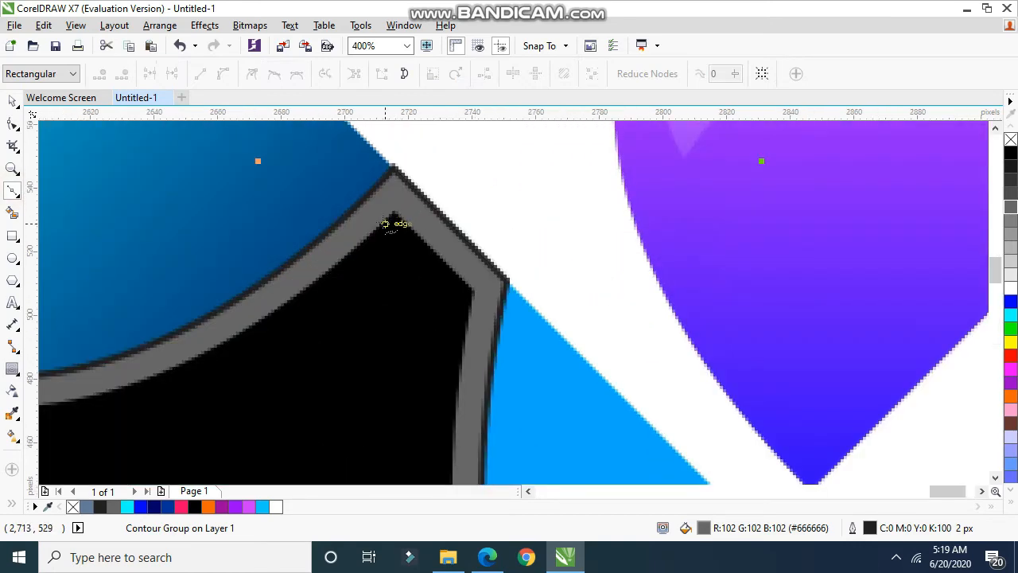
pyautogui.click(398, 189)
pyautogui.scroll(-2, 424, 192)
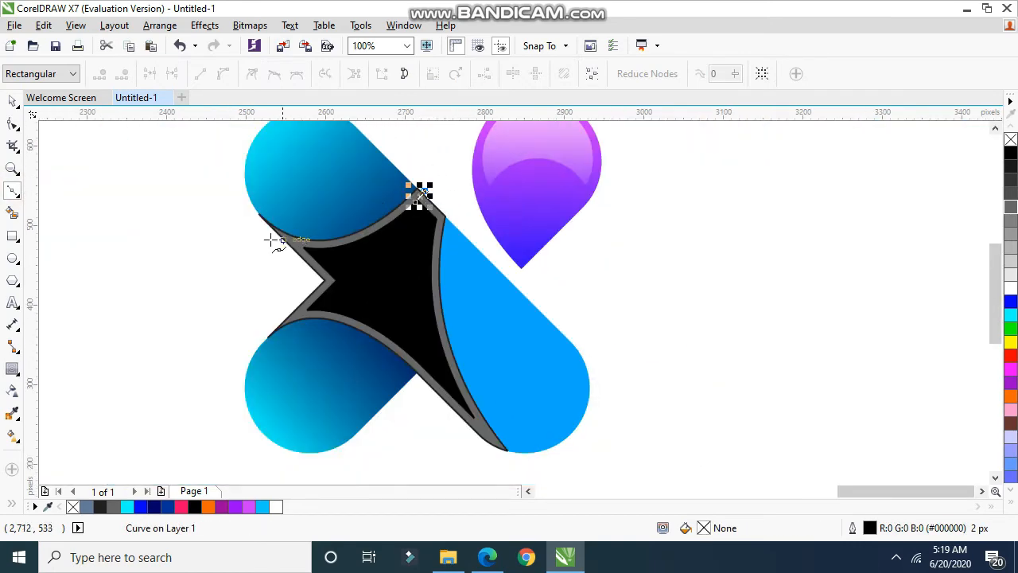
# - Draw a short line of about 21 × 6 px from the black contour's upper-left tip across the grey border to its outer edge
pyautogui.scroll(2, 275, 240)
pyautogui.click(13, 101)
pyautogui.click(13, 190)
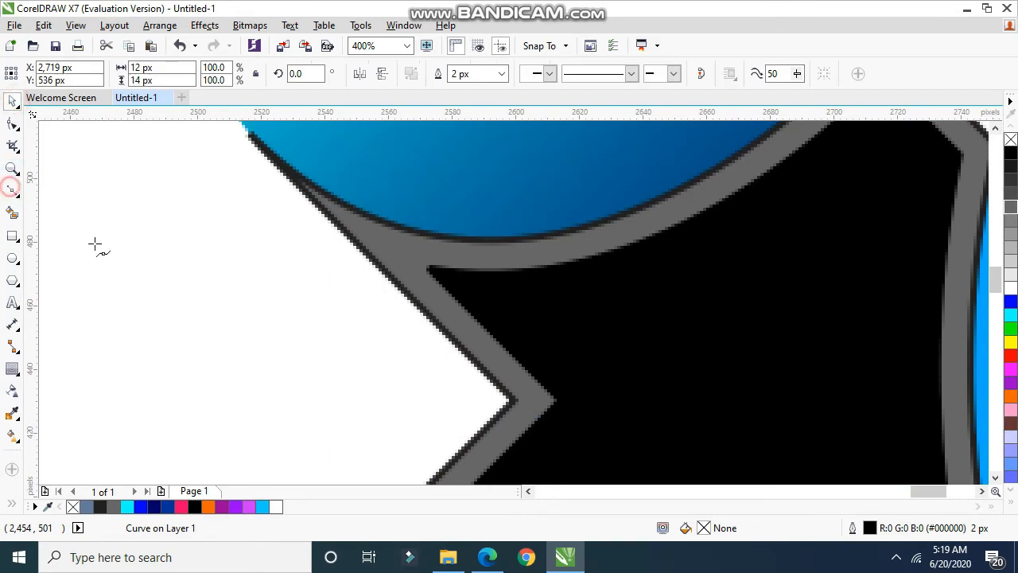
pyautogui.scroll(1, 377, 267)
pyautogui.scroll(-1, 495, 287)
pyautogui.click(488, 277)
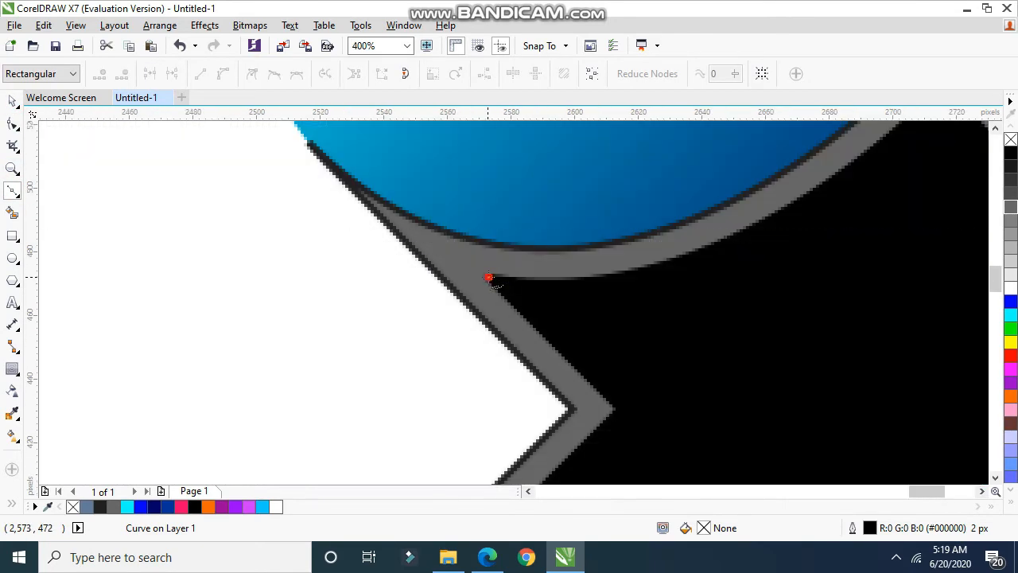
pyautogui.click(420, 256)
pyautogui.scroll(1, 466, 331)
pyautogui.scroll(-1, 466, 327)
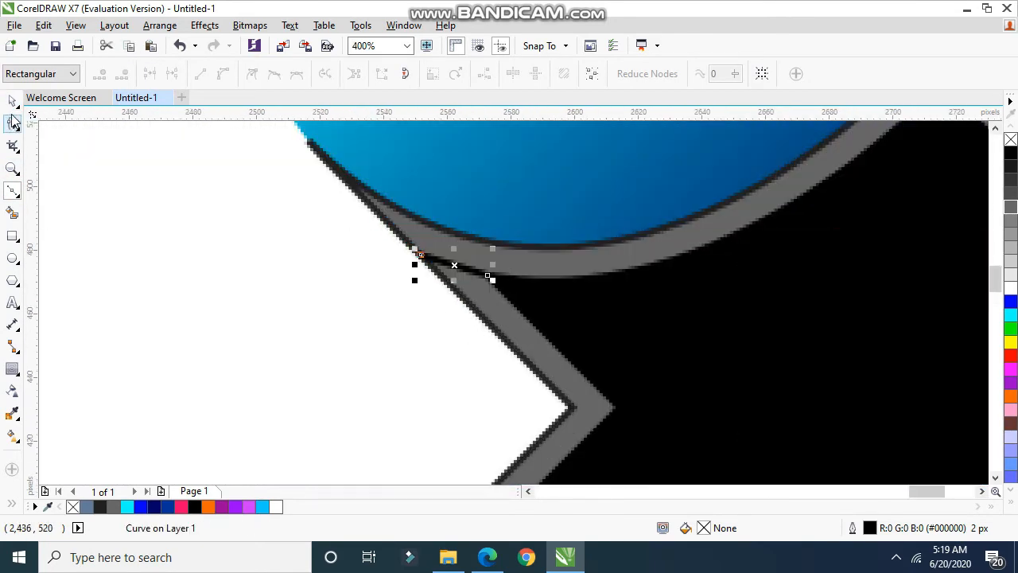
pyautogui.click(12, 103)
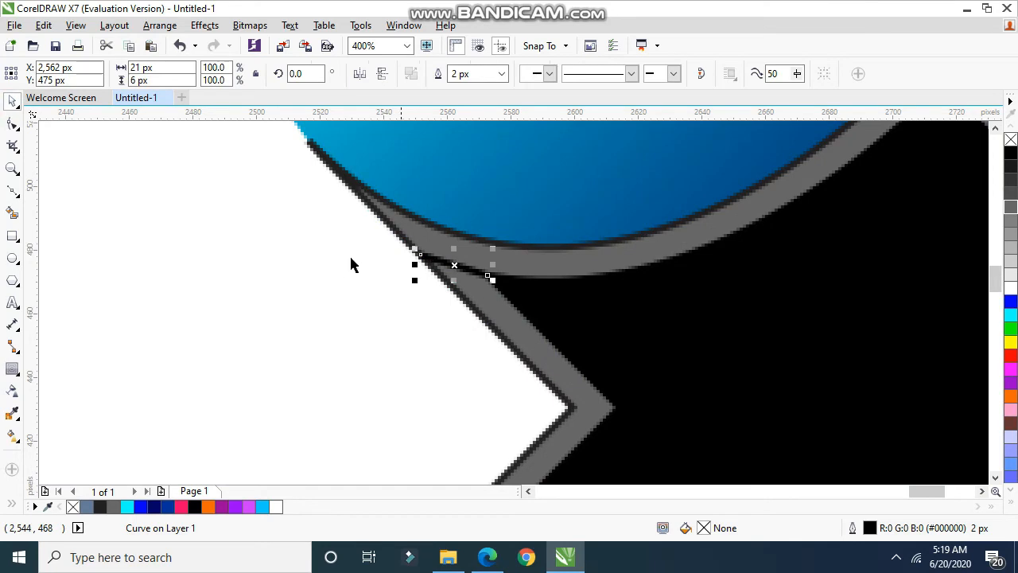
# - Draw a short curve from the black contour's lower-left tip across the grey border to its outer edge
pyautogui.click(13, 191)
pyautogui.scroll(-2, 405, 218)
pyautogui.scroll(2, 503, 319)
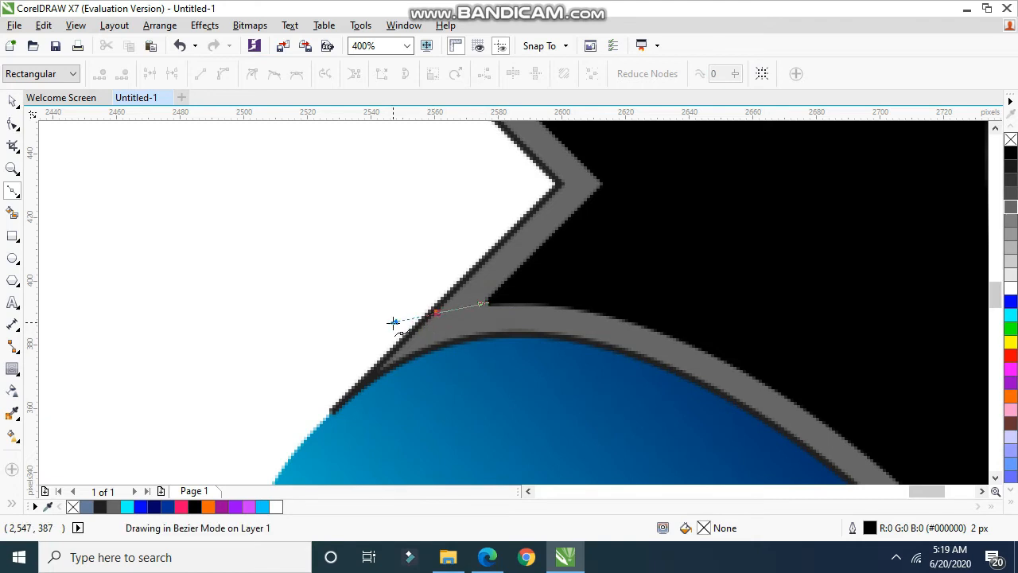
pyautogui.click(394, 322)
pyautogui.scroll(-2, 450, 276)
pyautogui.scroll(2, 671, 408)
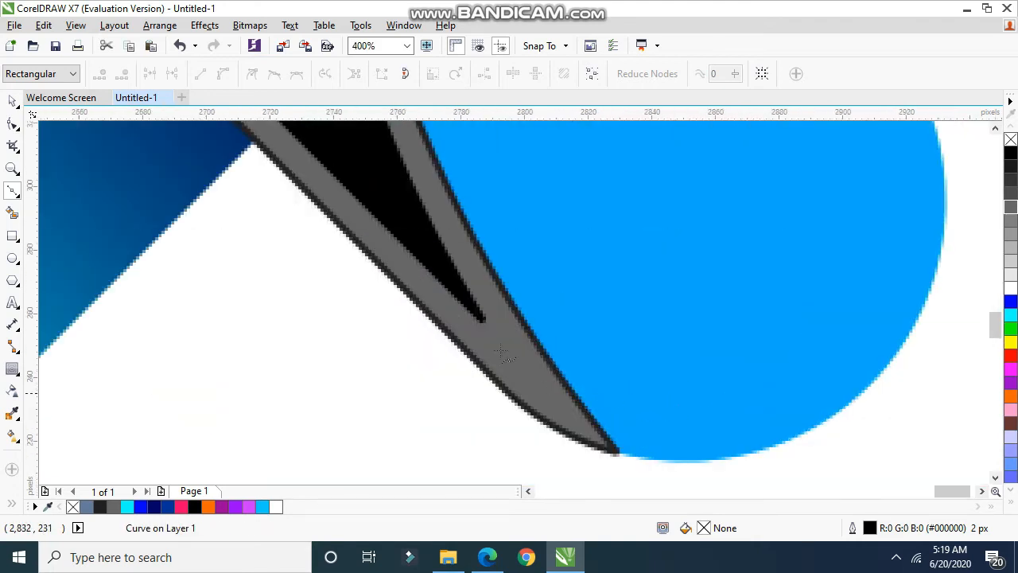
# - Draw a short curve from the black contour's lower-right tip to the grey border's edge beside the blue shape
pyautogui.click(13, 100)
pyautogui.click(12, 190)
pyautogui.click(578, 401)
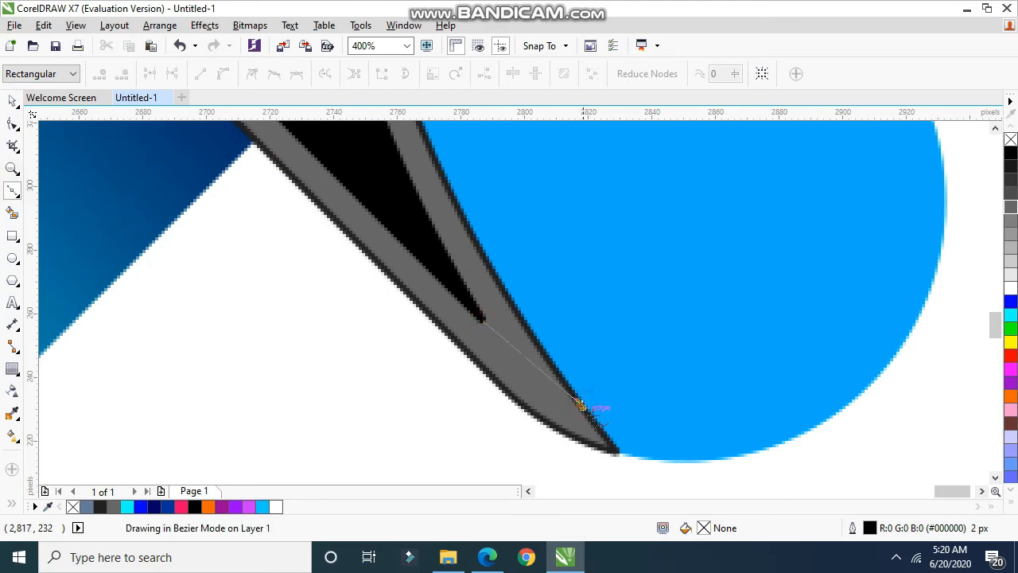
pyautogui.doubleClick(640, 443)
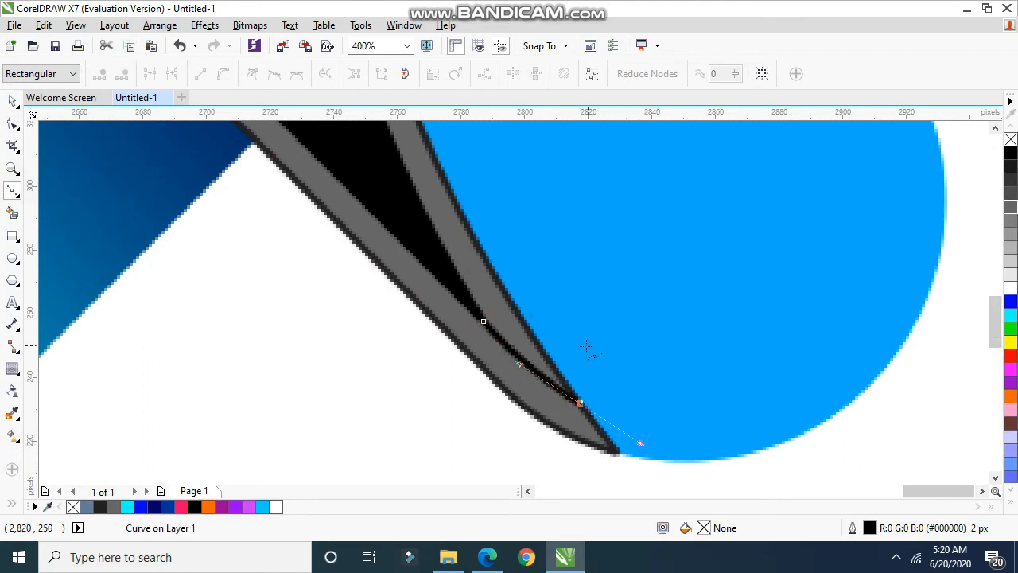
# - Try a smart fill on the border strip above the lower-left lobe and undo it
pyautogui.scroll(-2, 592, 367)
pyautogui.click(12, 214)
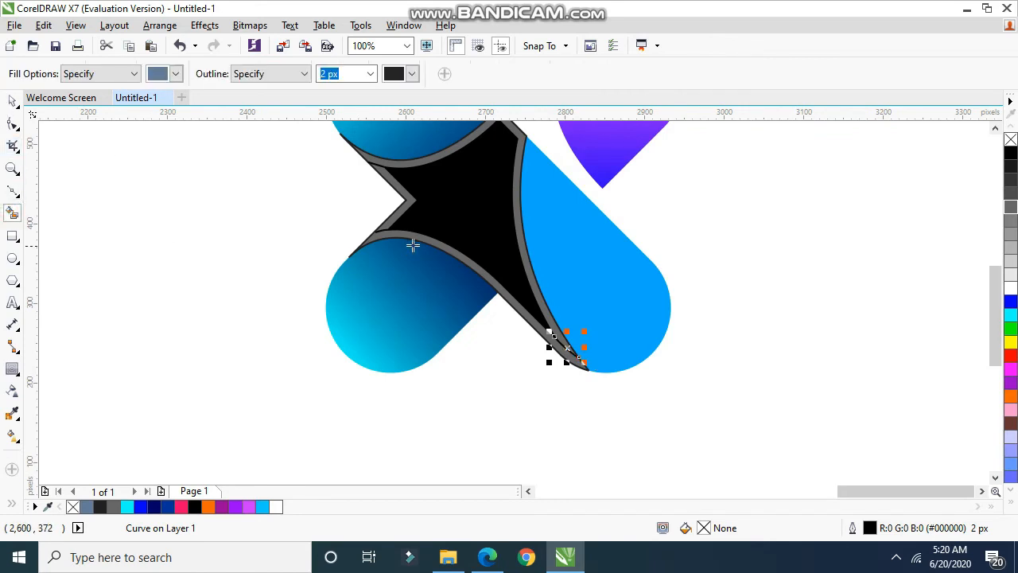
pyautogui.click(419, 239)
pyautogui.hotkey('ctrl', 'z')
# - Extend the outer end of the lower-left dividing curve past the grey border's edge
pyautogui.scroll(2, 369, 232)
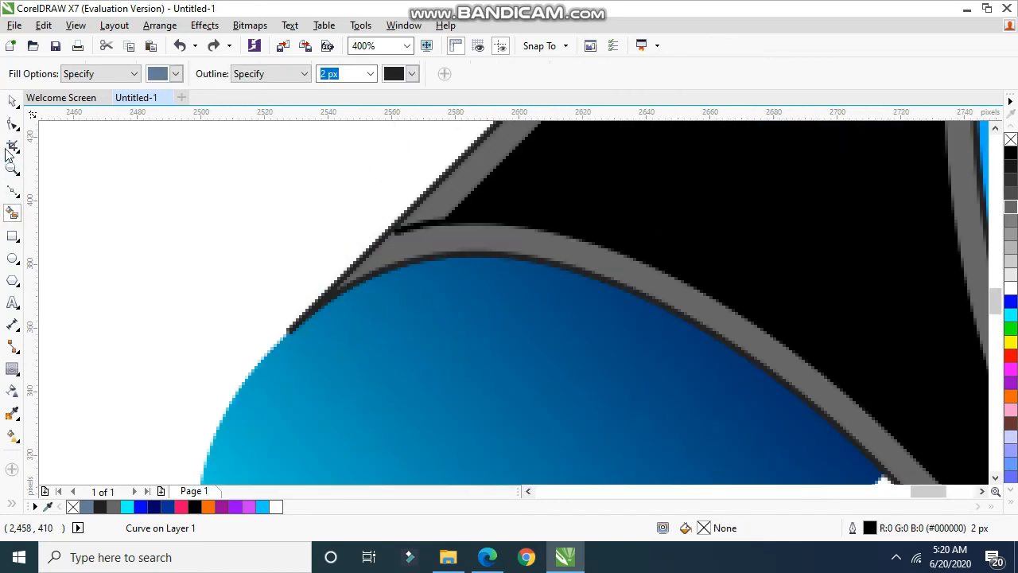
pyautogui.press('F10')
pyautogui.click(427, 230)
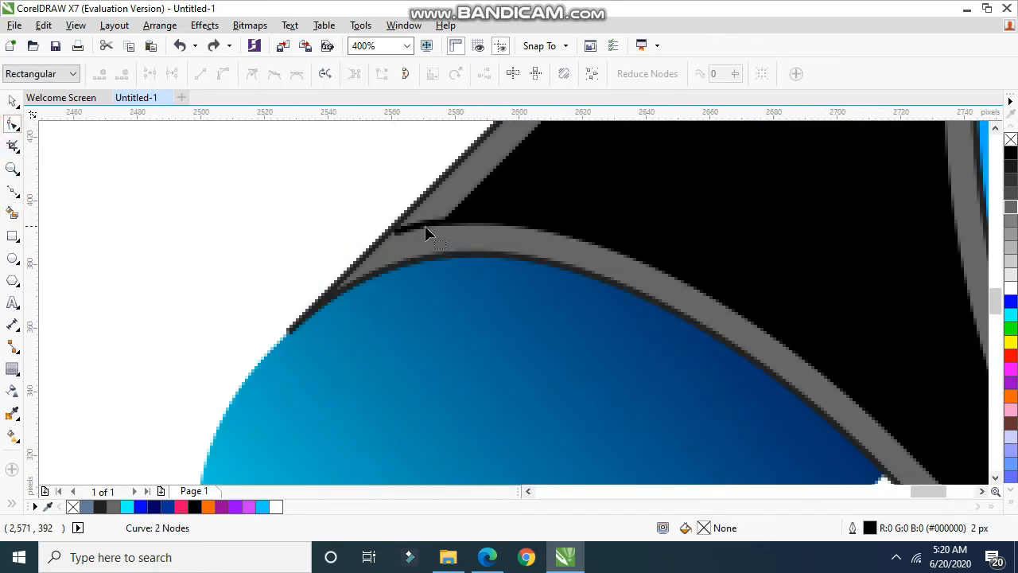
pyautogui.scroll(2, 396, 245)
pyautogui.moveTo(372, 247); pyautogui.dragTo(329, 266)
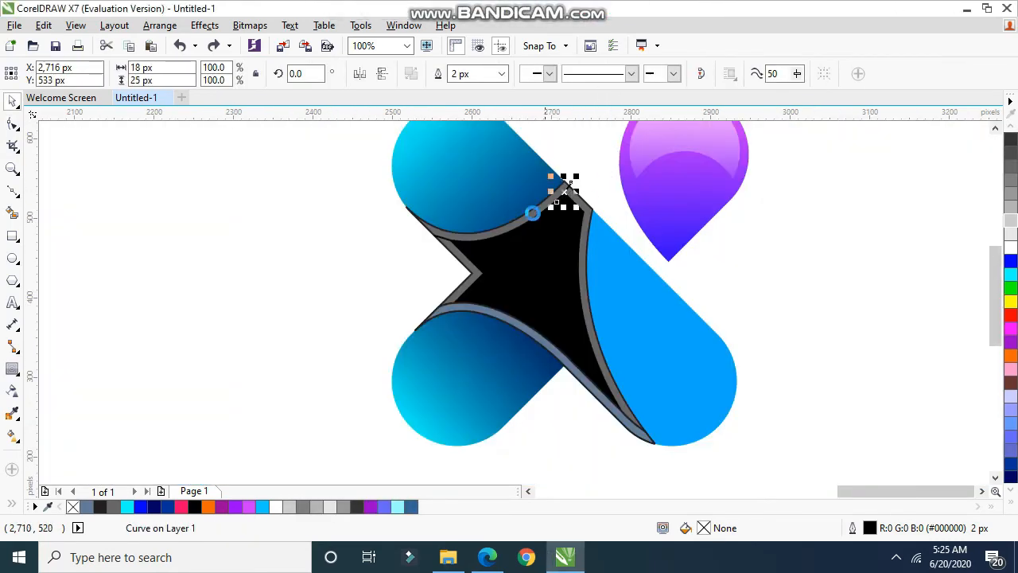
# - Redo the smart fills of the border strips and remove the black contoured centre, keeping only the strips along the two left lobes
pyautogui.hotkey('ctrl', 'shift', 'z')
pyautogui.hotkey('ctrl', 'shift', 'z')
pyautogui.hotkey('ctrl', 'shift', 'z')
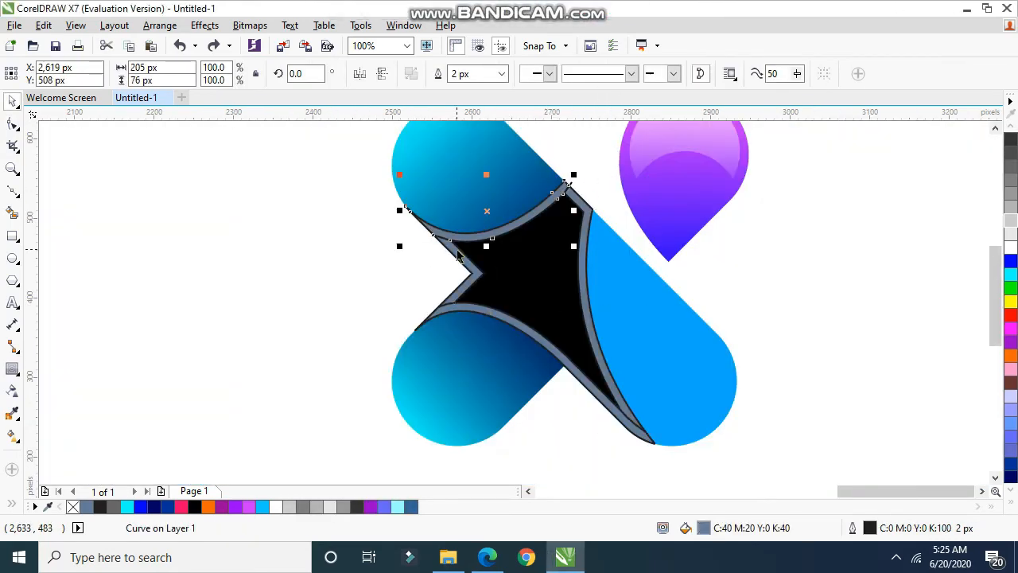
pyautogui.click(570, 185)
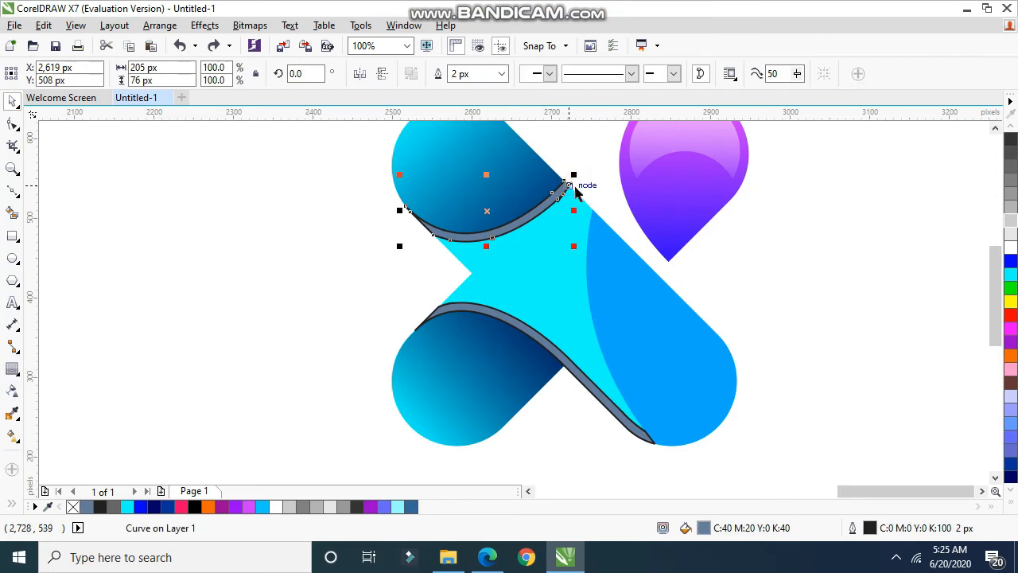
# - Remove the outline from the slate strip beneath the upper lobe and deselect it
pyautogui.scroll(1, 1017, 157)
pyautogui.rightClick(1011, 140)
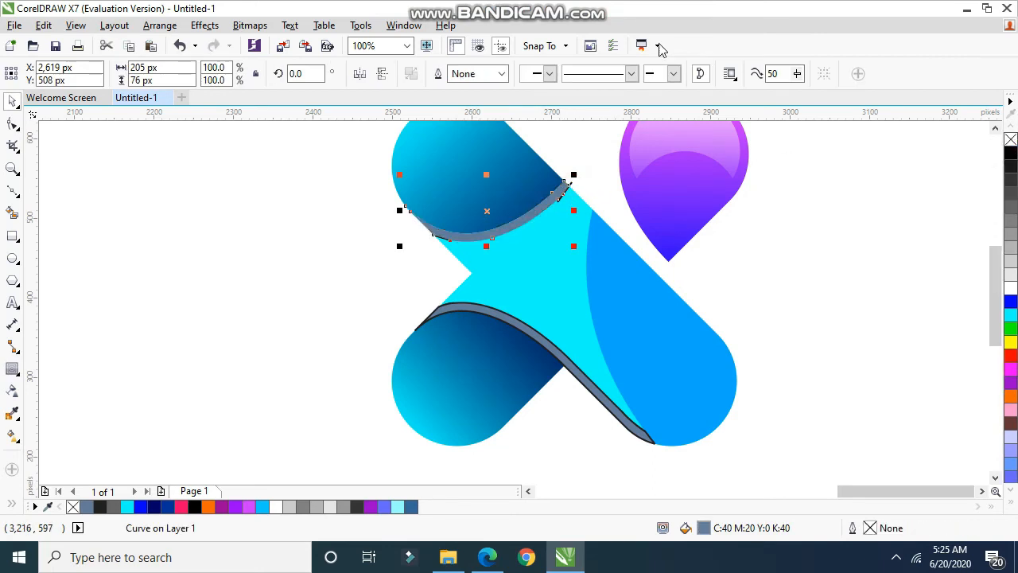
pyautogui.click(590, 162)
# - Delete the leftover dividing lines at both ends of the upper strip
pyautogui.scroll(2, 572, 185)
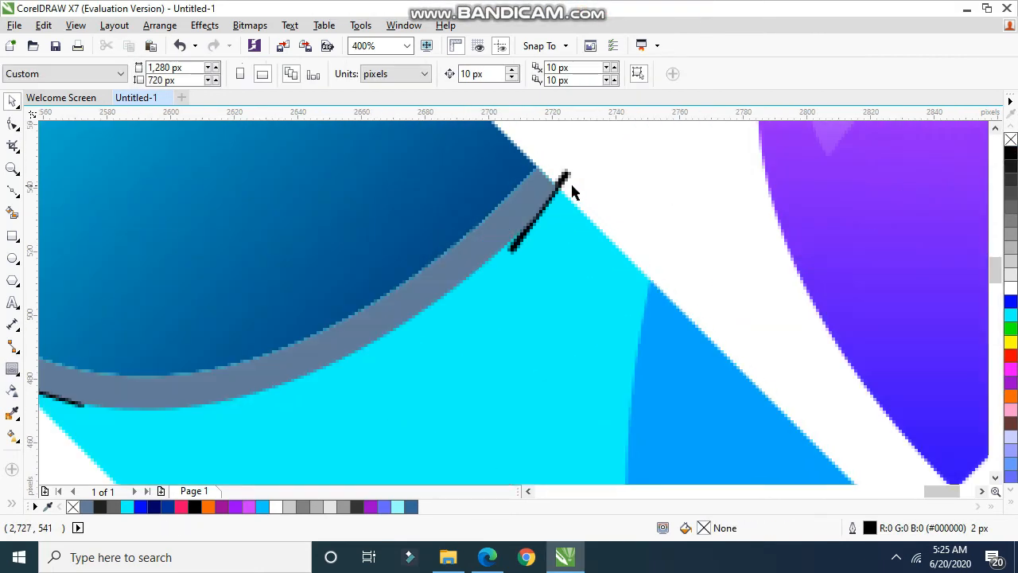
pyautogui.click(565, 175)
pyautogui.press('Delete')
pyautogui.scroll(-2, 528, 260)
pyautogui.scroll(3, 381, 291)
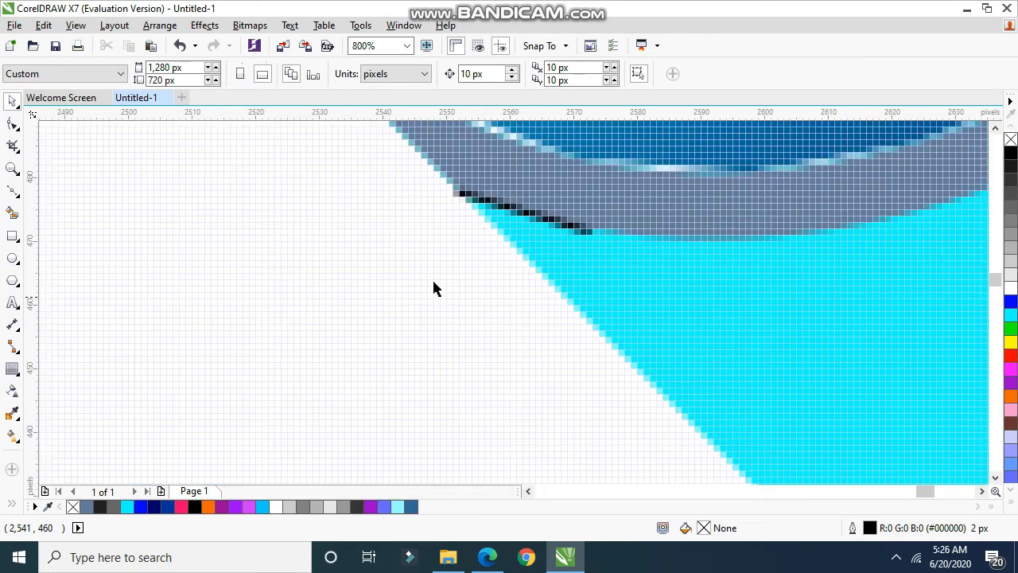
pyautogui.click(506, 209)
pyautogui.press('Delete')
# - Remove the outline from the slate strip above the lower lobe
pyautogui.scroll(-2, 531, 228)
pyautogui.scroll(-1, 518, 257)
pyautogui.scroll(1, 526, 331)
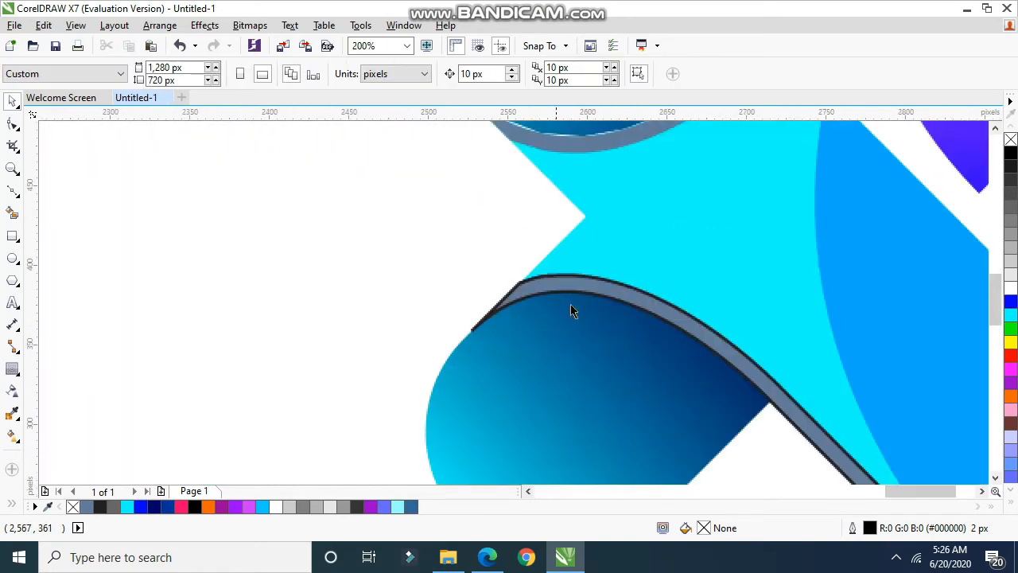
pyautogui.click(586, 282)
pyautogui.rightClick(1011, 139)
# - Delete the leftover dividing curves at both ends of the lower strip
pyautogui.scroll(-1, 671, 209)
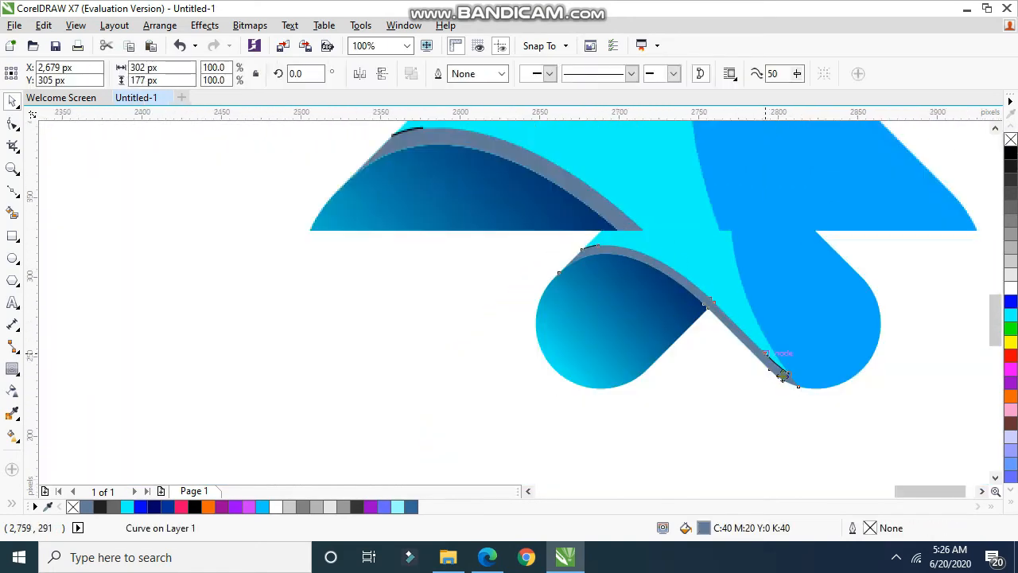
pyautogui.scroll(5, 785, 363)
pyautogui.scroll(-1, 785, 363)
pyautogui.press('Escape')
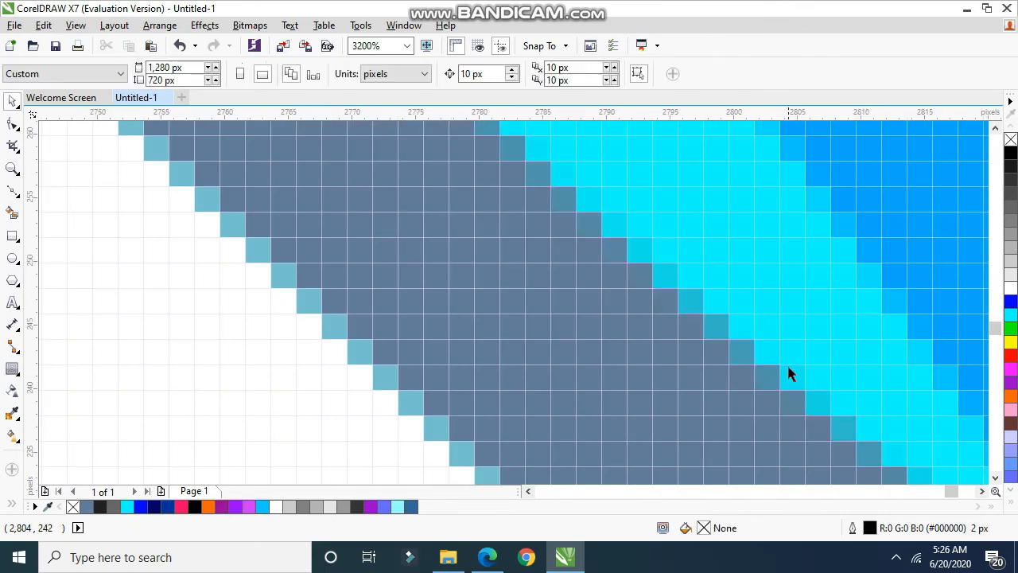
pyautogui.scroll(-2, 652, 277)
pyautogui.scroll(-3, 557, 230)
pyautogui.scroll(3, 557, 230)
pyautogui.scroll(2, 648, 258)
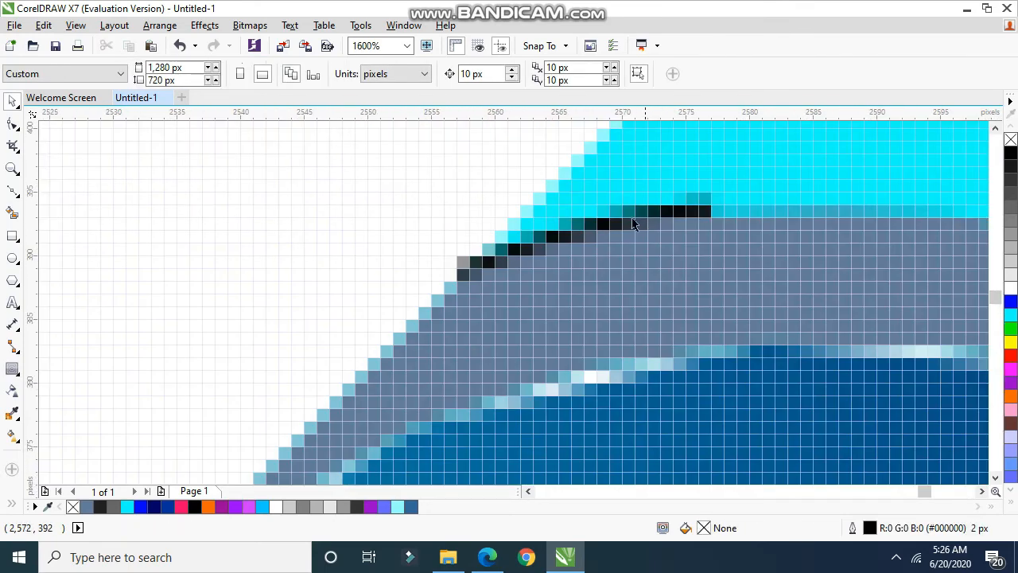
pyautogui.click(628, 213)
pyautogui.press('Delete')
pyautogui.scroll(1, 628, 225)
pyautogui.scroll(-5, 627, 231)
pyautogui.scroll(-1, 669, 168)
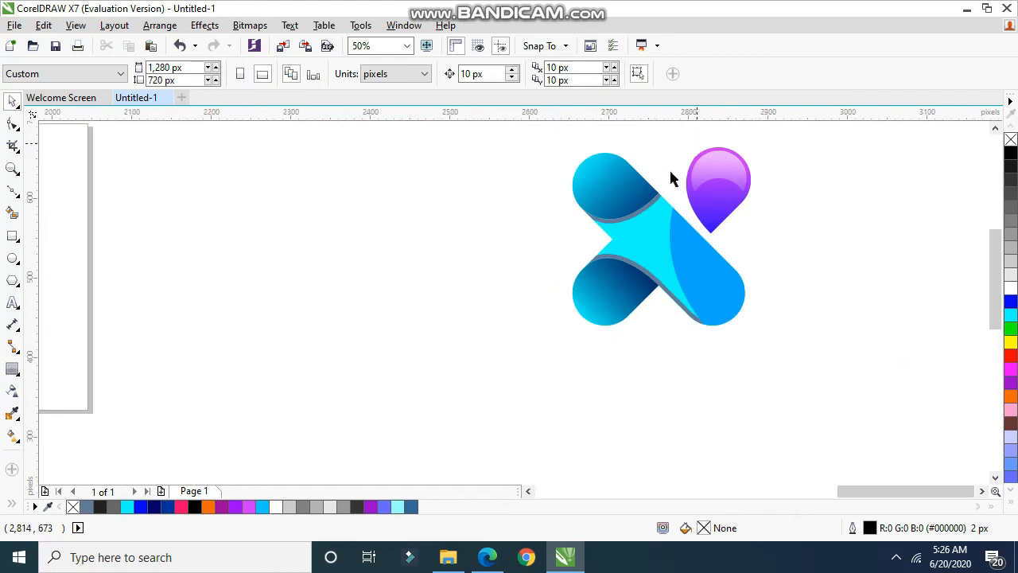
# - Give the upper strip a diagonal linear gradient running down-left to grey, with a light grey middle stop at 56%
pyautogui.scroll(1, 593, 260)
pyautogui.click(589, 270)
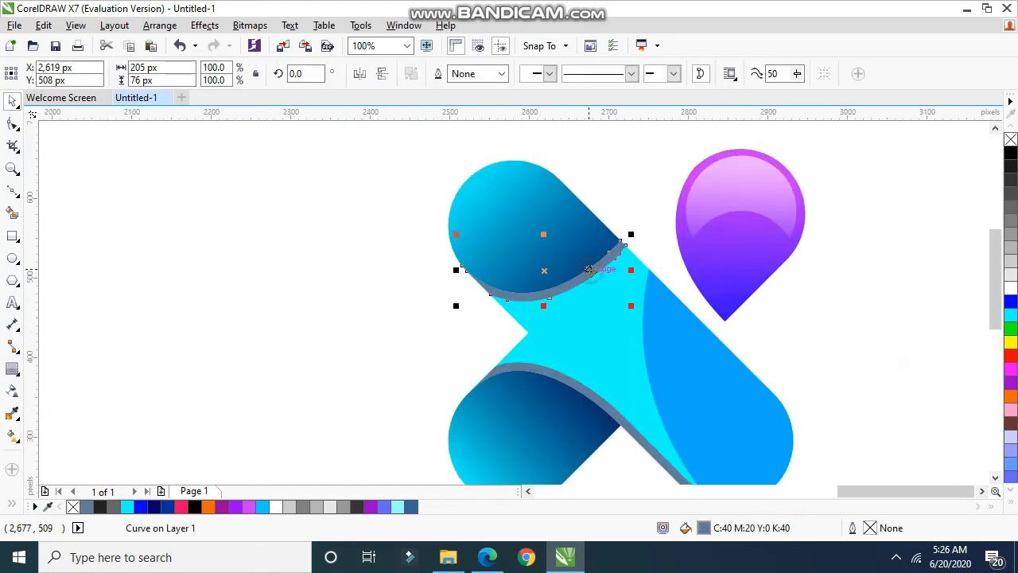
pyautogui.click(13, 433)
pyautogui.moveTo(621, 251); pyautogui.dragTo(509, 350)
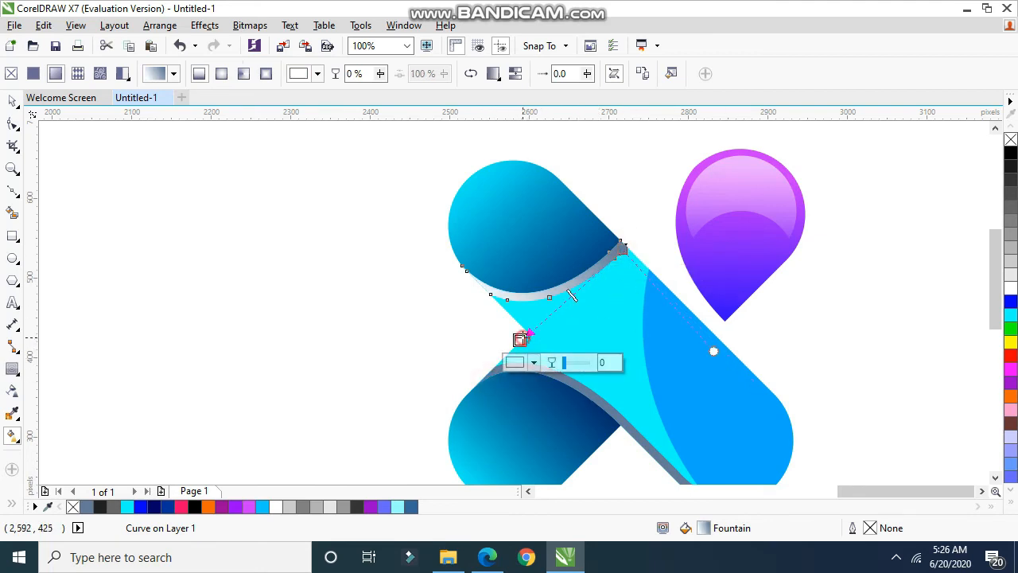
pyautogui.moveTo(1012, 250); pyautogui.dragTo(564, 299)
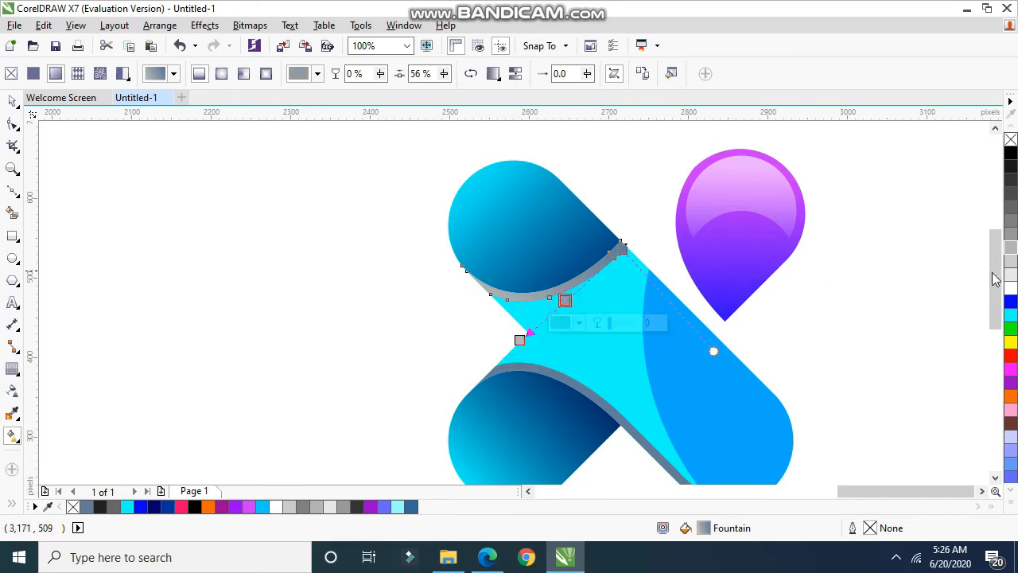
pyautogui.click(1011, 277)
# - Recolour the start of the upper strip's gradient medium grey and move its middle stop slightly toward the start
pyautogui.click(622, 249)
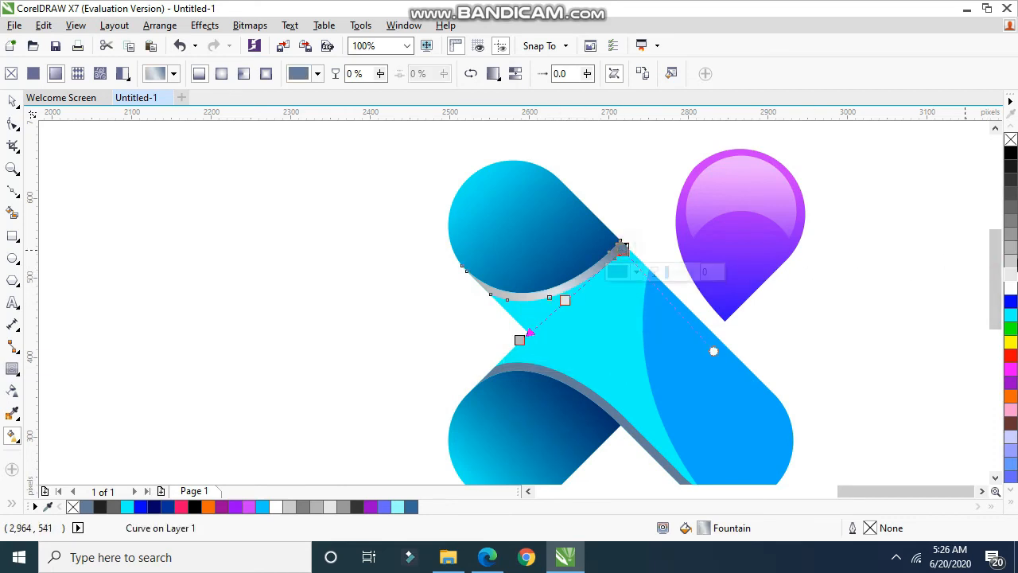
pyautogui.click(1013, 237)
pyautogui.moveTo(565, 300); pyautogui.dragTo(572, 292)
# - Apply a diagonal linear gradient to the lower strip from its left end to beyond its lower-right end, ending in light grey
pyautogui.scroll(-1, 552, 277)
pyautogui.click(552, 357)
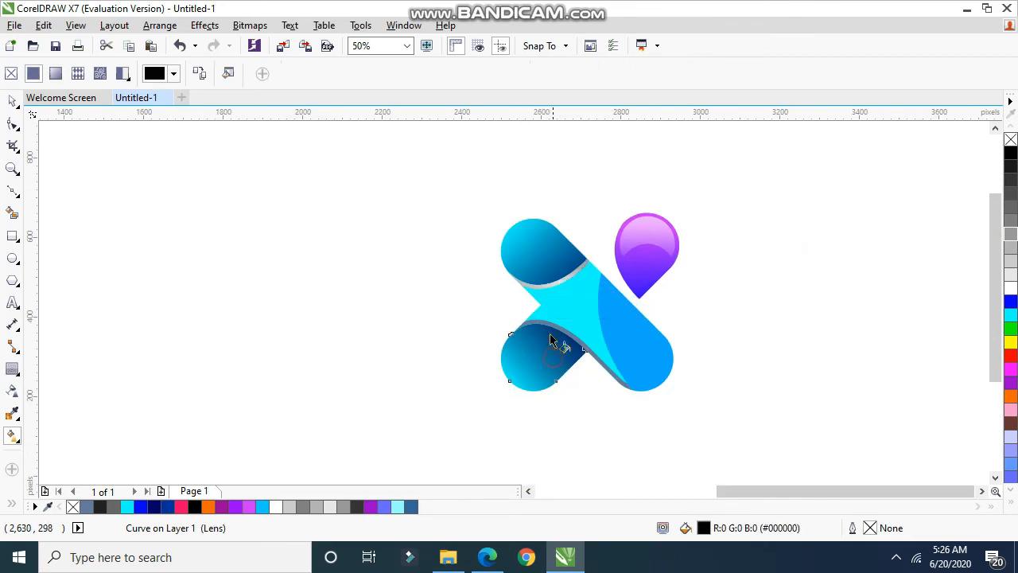
pyautogui.scroll(1, 541, 312)
pyautogui.click(507, 332)
pyautogui.moveTo(506, 332); pyautogui.dragTo(724, 518)
pyautogui.scroll(-1, 644, 376)
pyautogui.scroll(1, 671, 443)
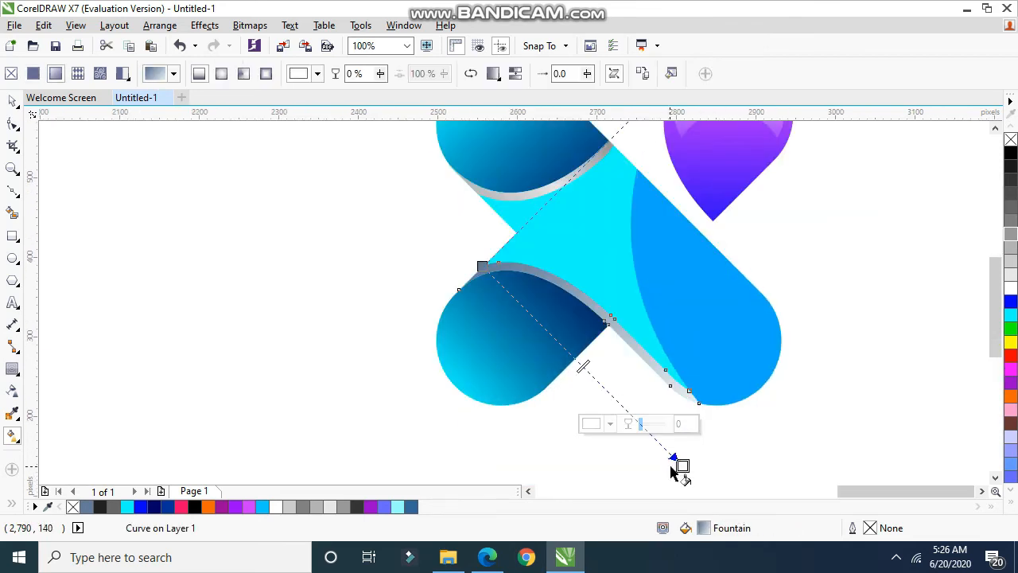
pyautogui.click(1010, 261)
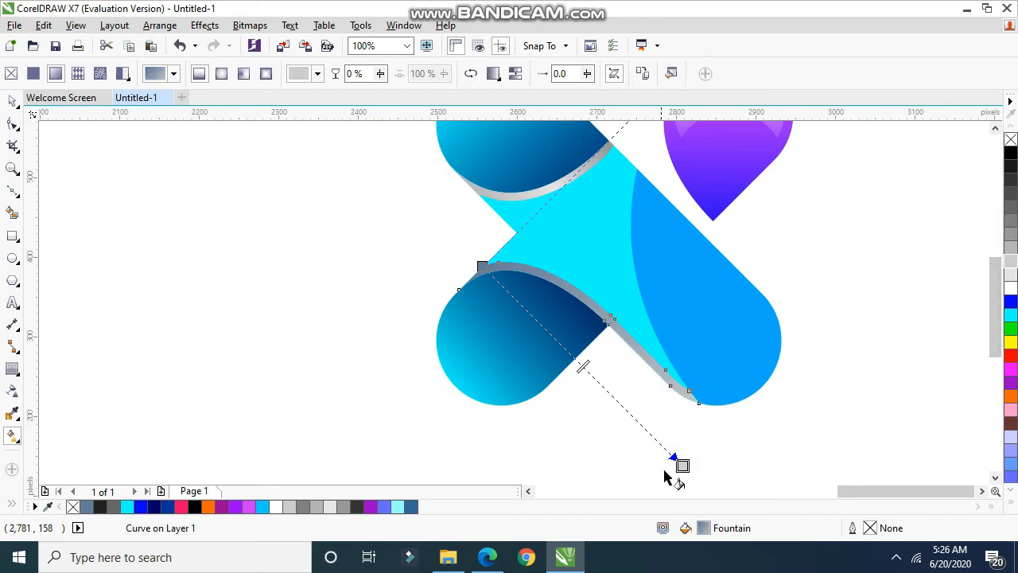
pyautogui.click(1010, 275)
# - Add a grey stop at 60% and a light grey stop at 34% to the lower strip's gradient, and recolour its start grey
pyautogui.doubleClick(602, 384)
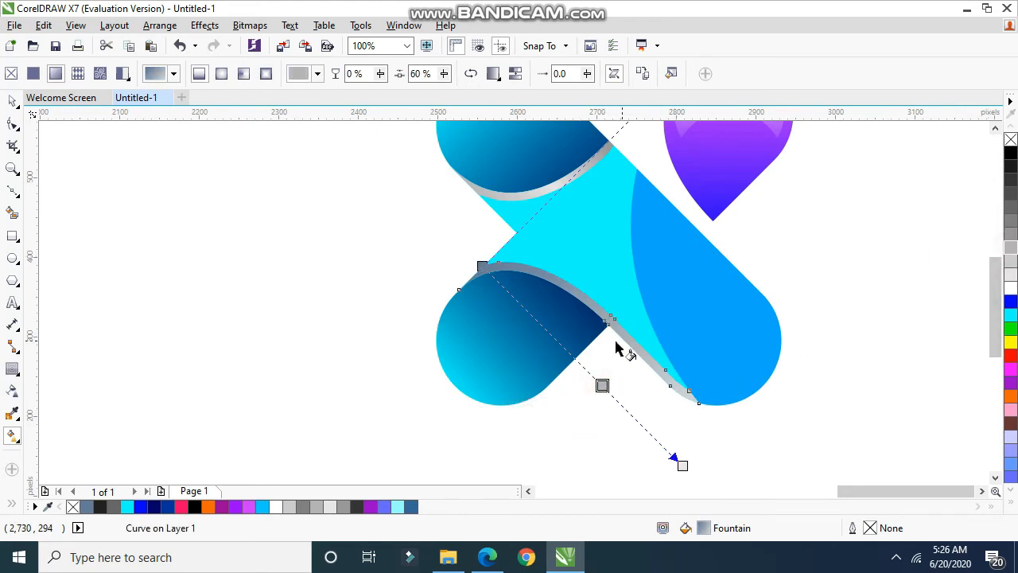
pyautogui.doubleClick(552, 333)
pyautogui.click(1008, 278)
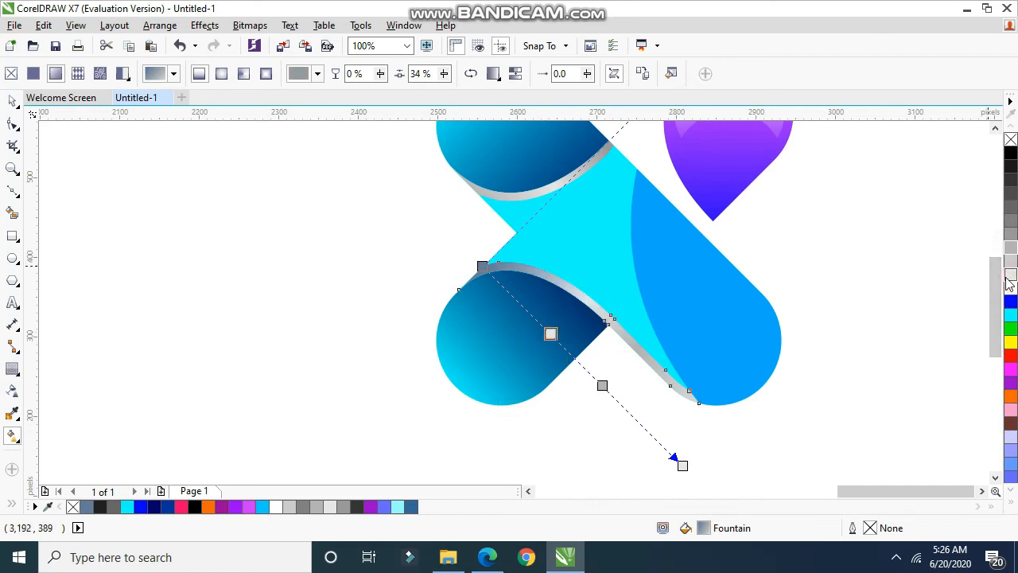
pyautogui.click(482, 266)
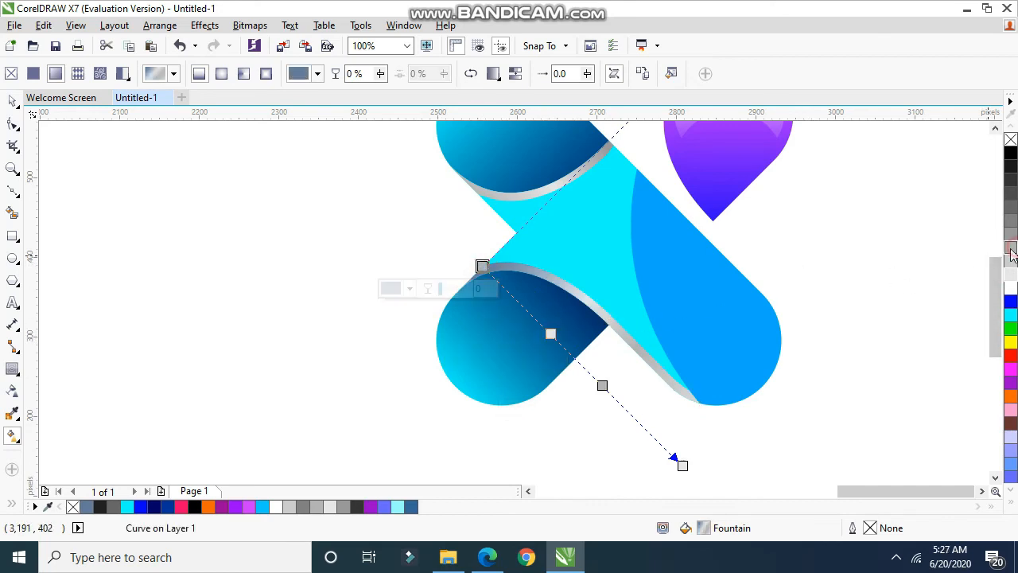
pyautogui.click(1011, 252)
pyautogui.click(869, 278)
pyautogui.scroll(-2, 713, 280)
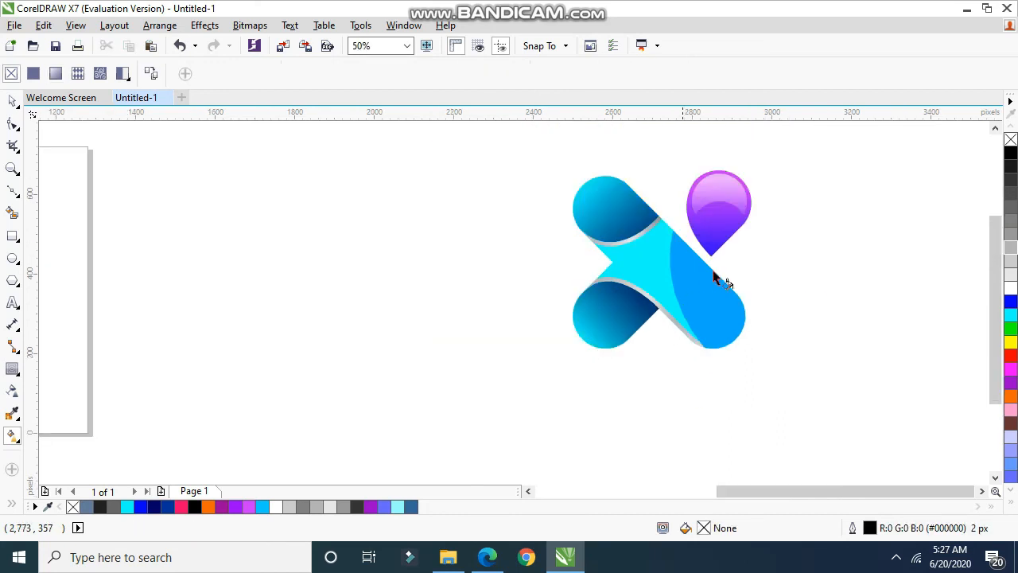
pyautogui.click(12, 104)
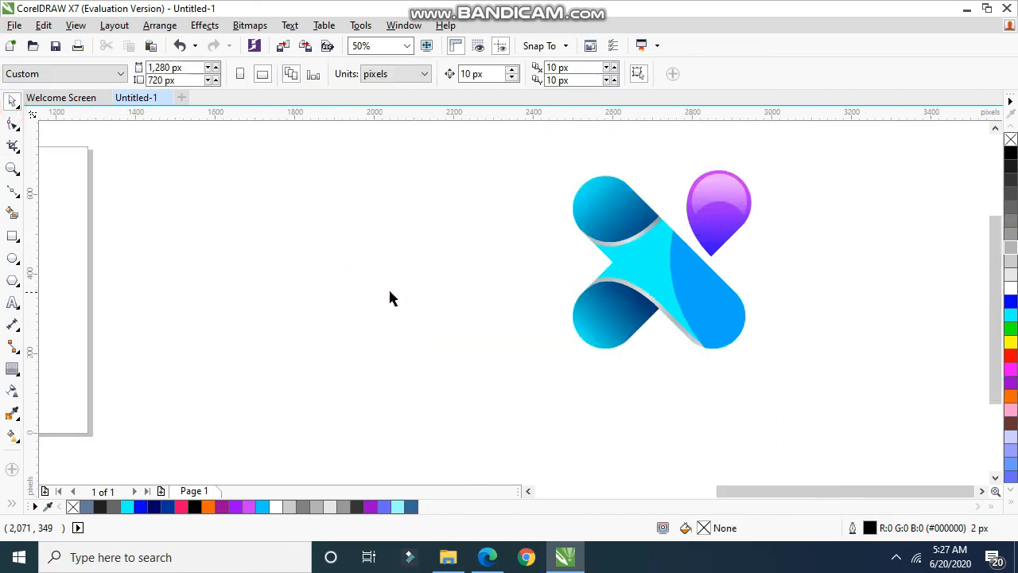
pyautogui.scroll(1, 634, 183)
pyautogui.moveTo(602, 255); pyautogui.dragTo(426, 268)
pyautogui.hotkey('ctrl', 'z')
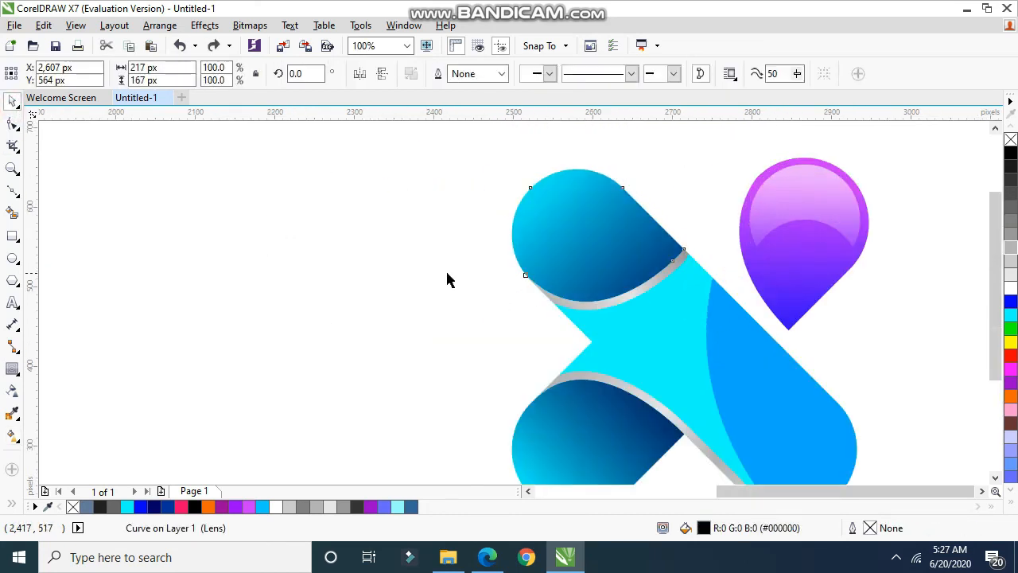
# - Create a background rectangle covering the whole 1280 x 720 px page
pyautogui.scroll(-3, 444, 275)
pyautogui.scroll(2, 288, 274)
pyautogui.click(191, 404)
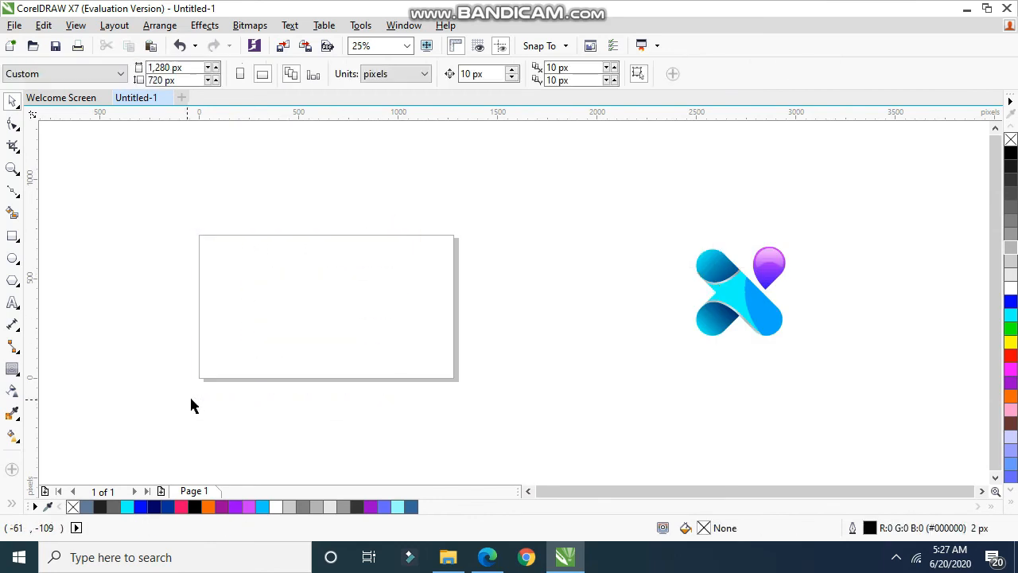
pyautogui.doubleClick(4, 241)
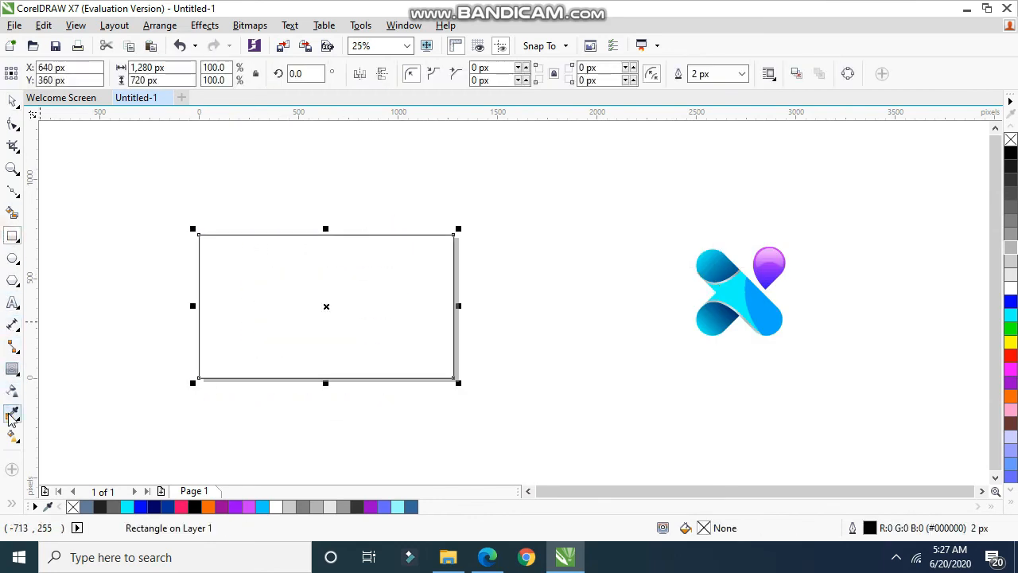
# - Fill the background rectangle with an elliptical gradient from a white centre to a light grey edge
pyautogui.click(13, 435)
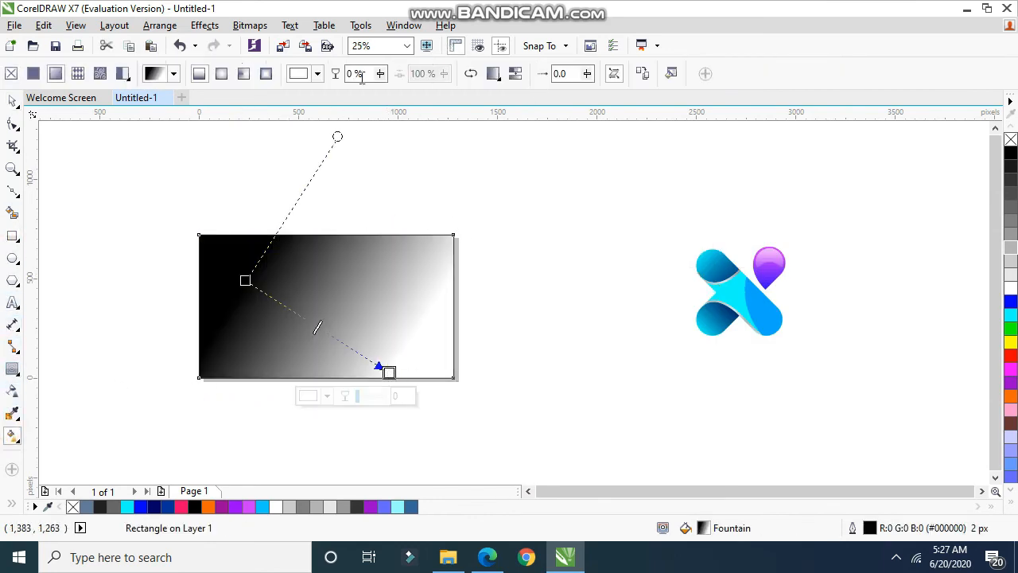
pyautogui.click(221, 73)
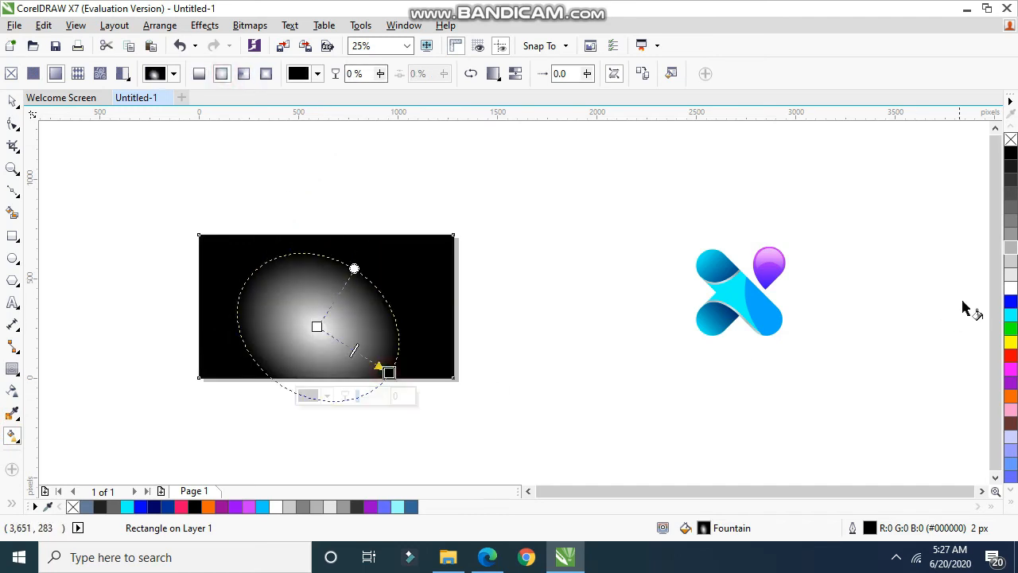
pyautogui.click(1010, 274)
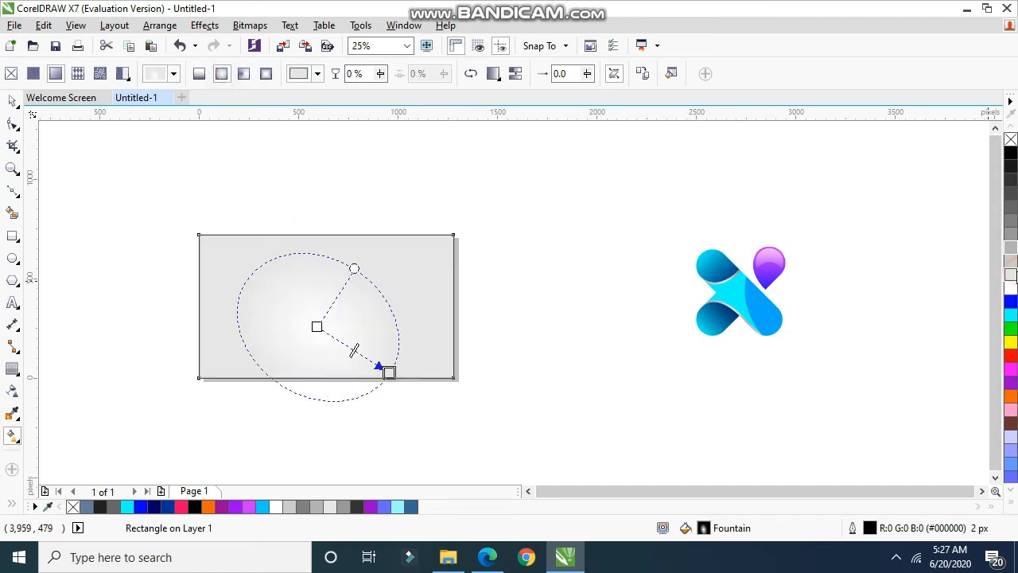
pyautogui.click(1010, 256)
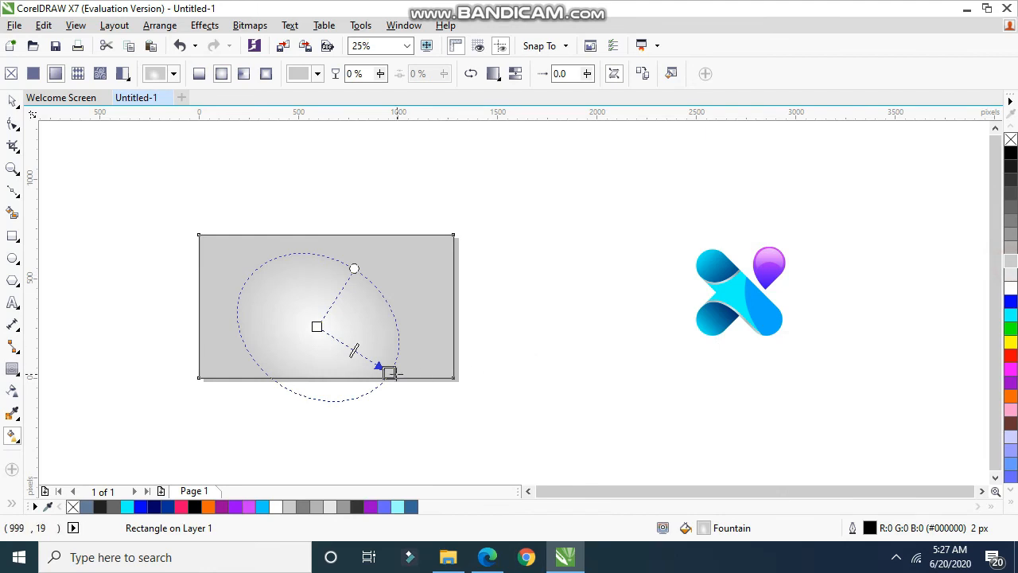
# - Centre the elliptical gradient on the background, stretch it past the rectangle's right edge, and remove the rectangle's outline
pyautogui.moveTo(389, 372); pyautogui.dragTo(480, 329)
pyautogui.moveTo(327, 312); pyautogui.dragTo(326, 307)
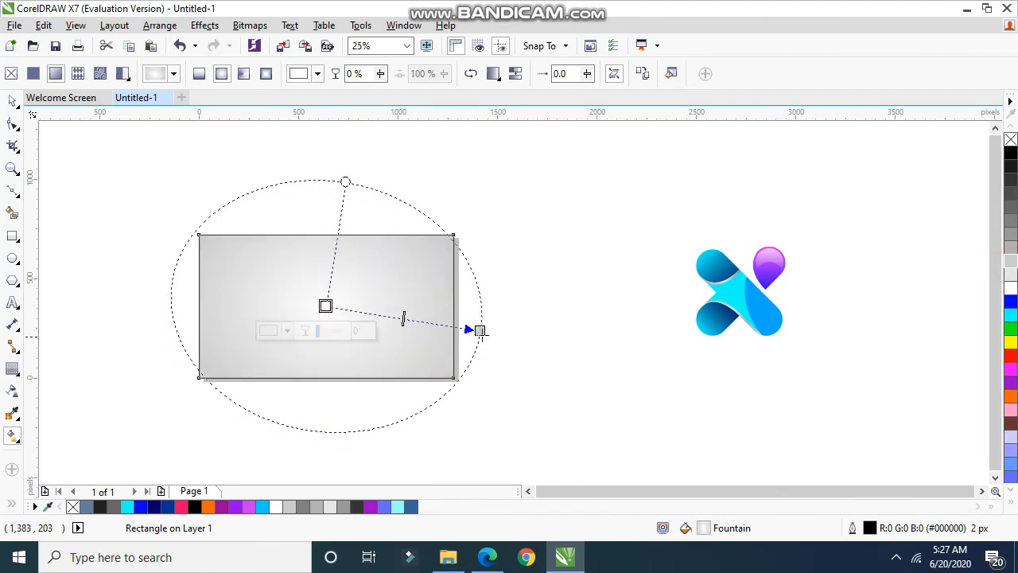
pyautogui.moveTo(479, 331); pyautogui.dragTo(493, 326)
pyautogui.click(12, 102)
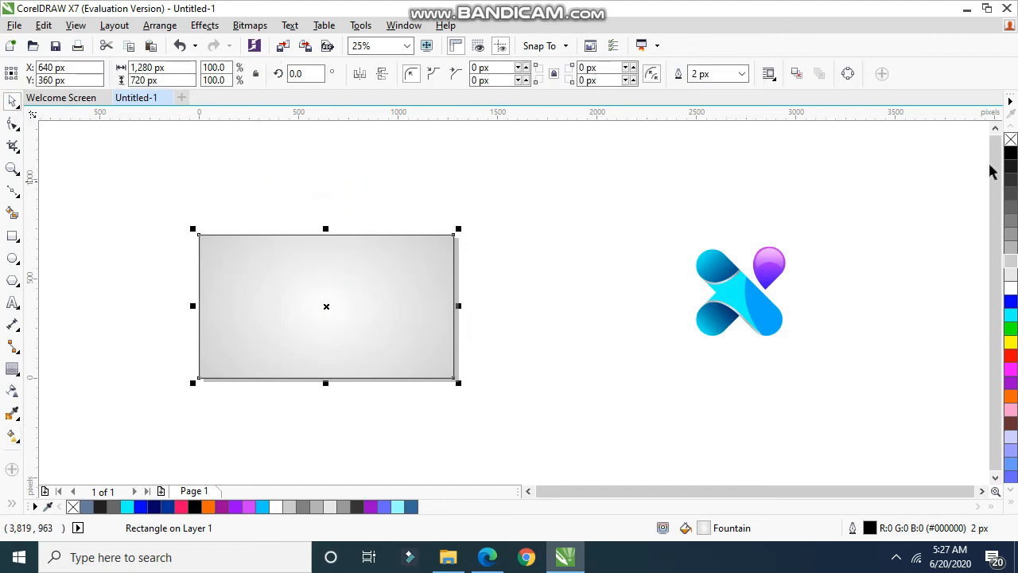
pyautogui.rightClick(1010, 140)
# - Select all the logo pieces together and move them onto the middle of the grey background
pyautogui.moveTo(584, 389); pyautogui.dragTo(586, 388)
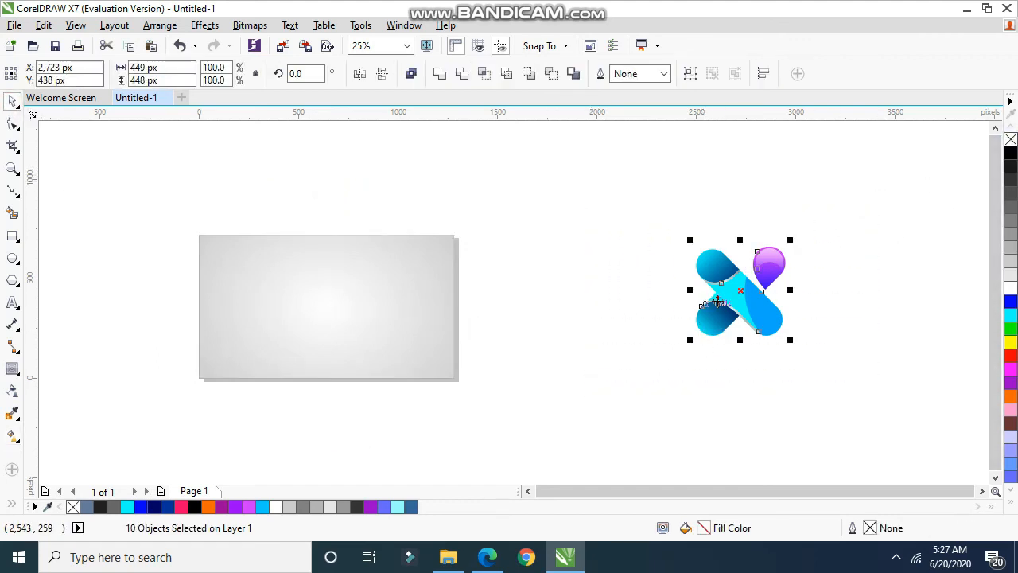
pyautogui.moveTo(375, 294); pyautogui.dragTo(323, 290)
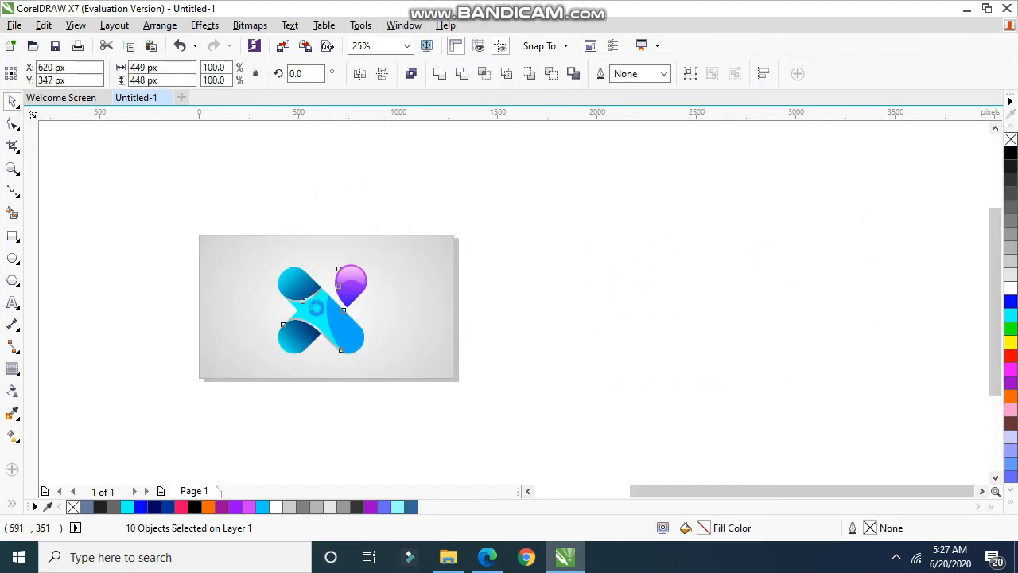
pyautogui.scroll(1, 322, 295)
pyautogui.click(743, 318)
pyautogui.scroll(-1, 676, 311)
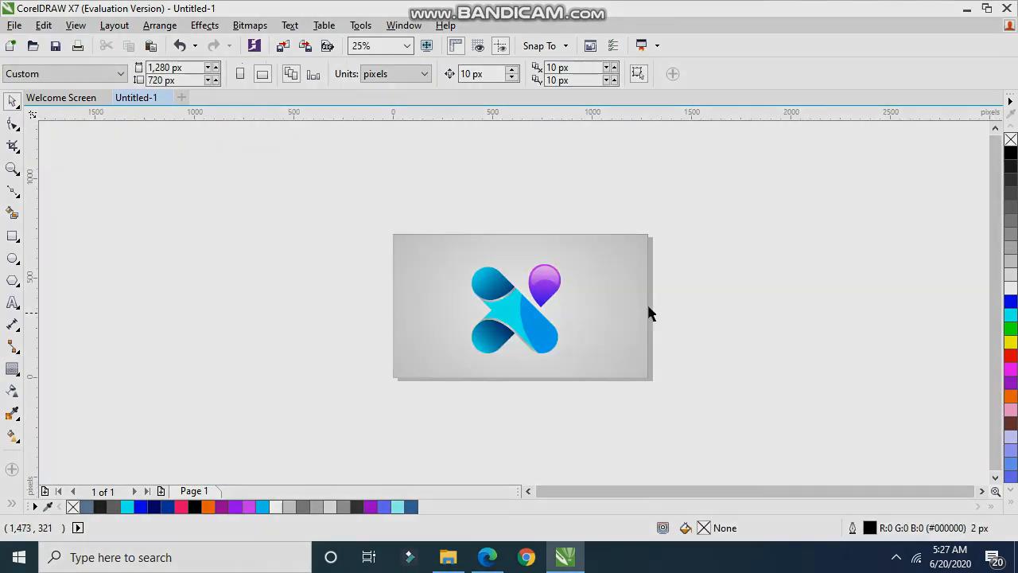
pyautogui.scroll(1, 529, 300)
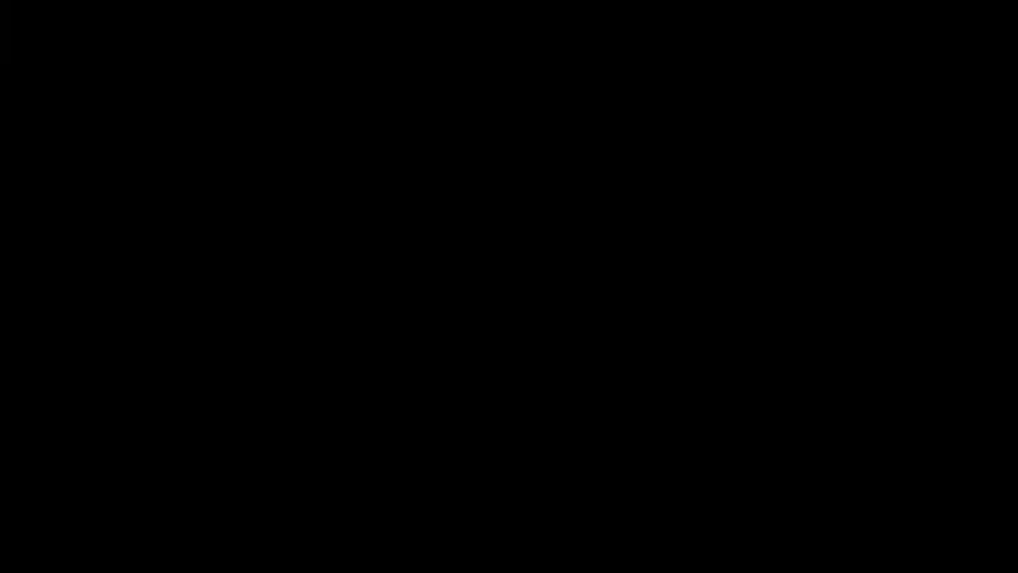